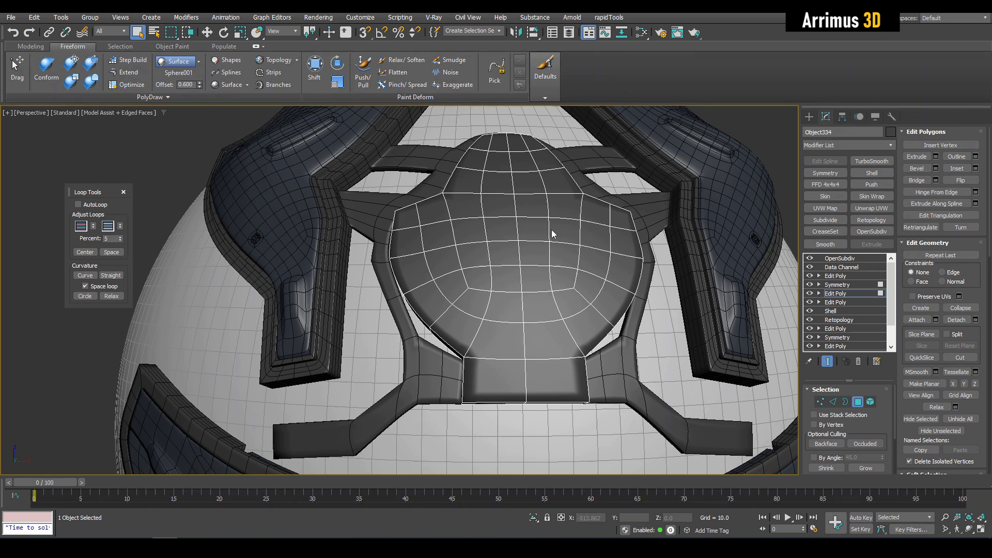
# Select the front faces of the half plate above its bottom block and shrink the selection.
pyautogui.moveTo(490, 259); pyautogui.dragTo(489, 257, button='middle')
pyautogui.click(486, 256)
pyautogui.keyDown('alt'); pyautogui.click(503, 374); pyautogui.keyUp('alt')
pyautogui.keyDown('alt'); pyautogui.moveTo(503, 374); pyautogui.dragTo(508, 347, button='middle'); pyautogui.keyUp('alt')
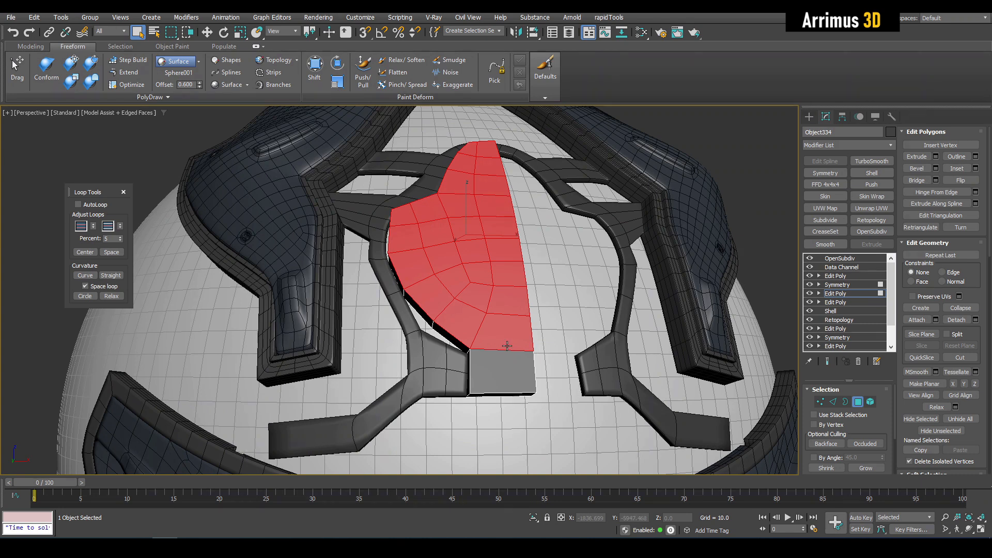
pyautogui.moveTo(509, 350); pyautogui.dragTo(511, 354)
pyautogui.rightClick(638, 367)
pyautogui.moveTo(638, 367); pyautogui.dragTo(635, 373, button='middle')
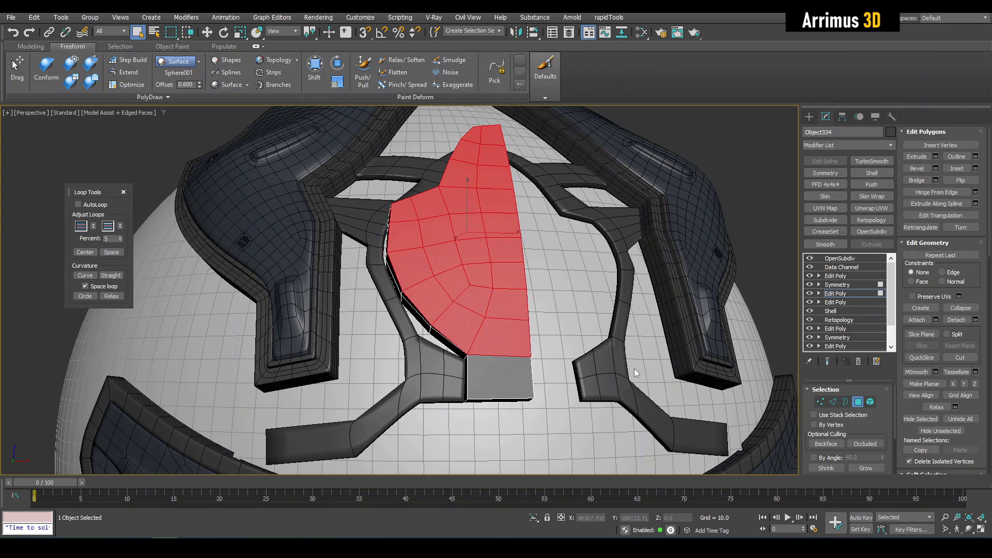
pyautogui.click(827, 467)
pyautogui.keyDown('alt'); pyautogui.moveTo(543, 268); pyautogui.dragTo(554, 256, button='middle'); pyautogui.keyUp('alt')
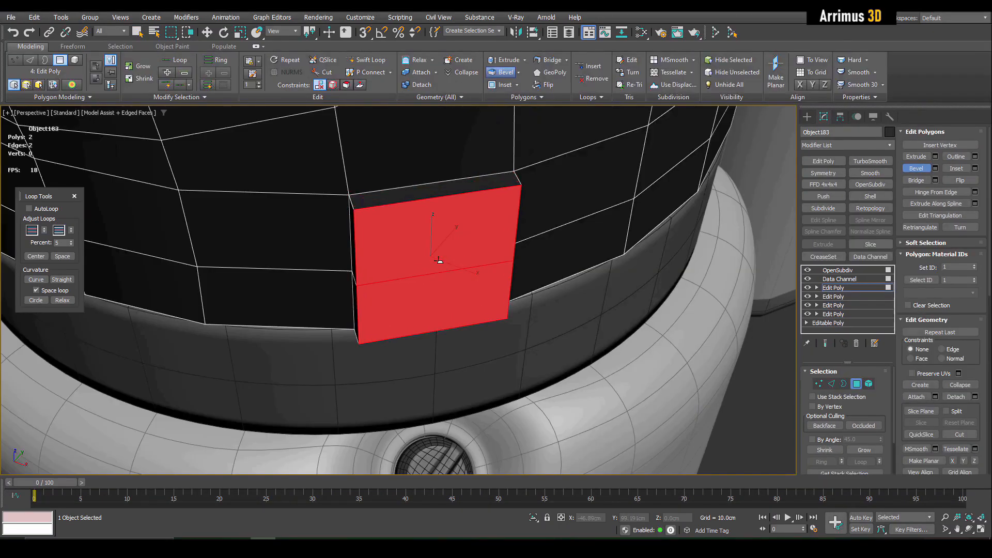
pyautogui.moveTo(439, 260); pyautogui.dragTo(442, 251)
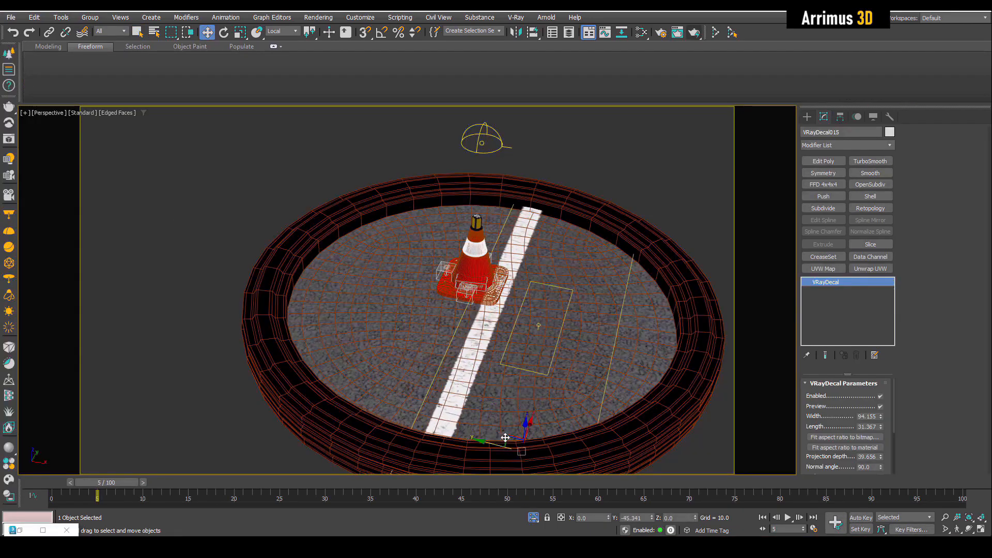
pyautogui.moveTo(515, 440); pyautogui.dragTo(454, 411)
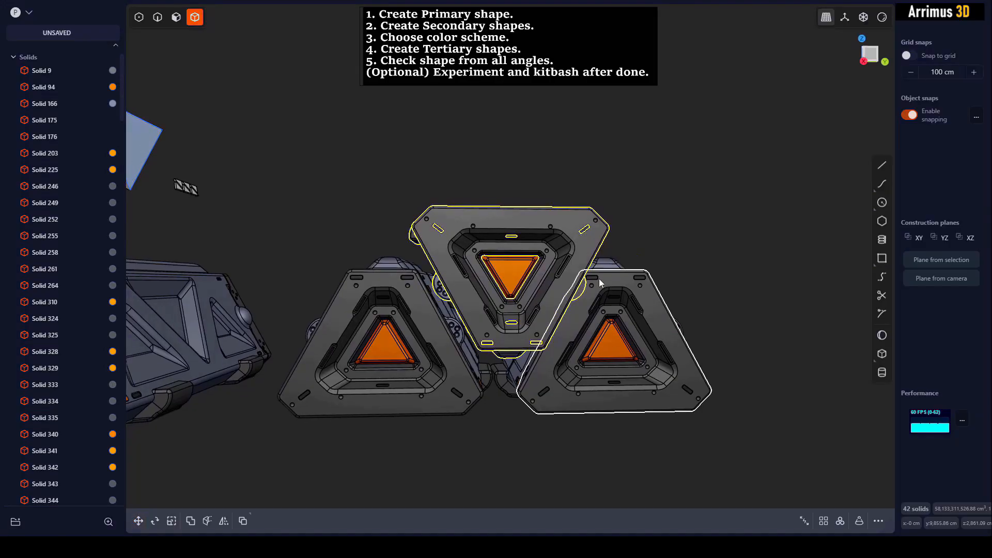
pyautogui.hotkey('ctrl', 'z')
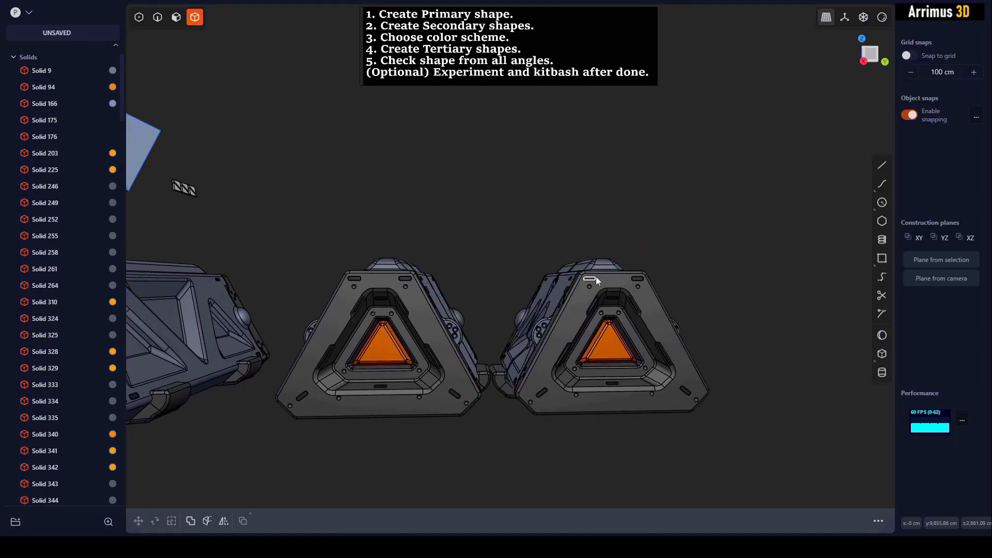
pyautogui.press('Escape')
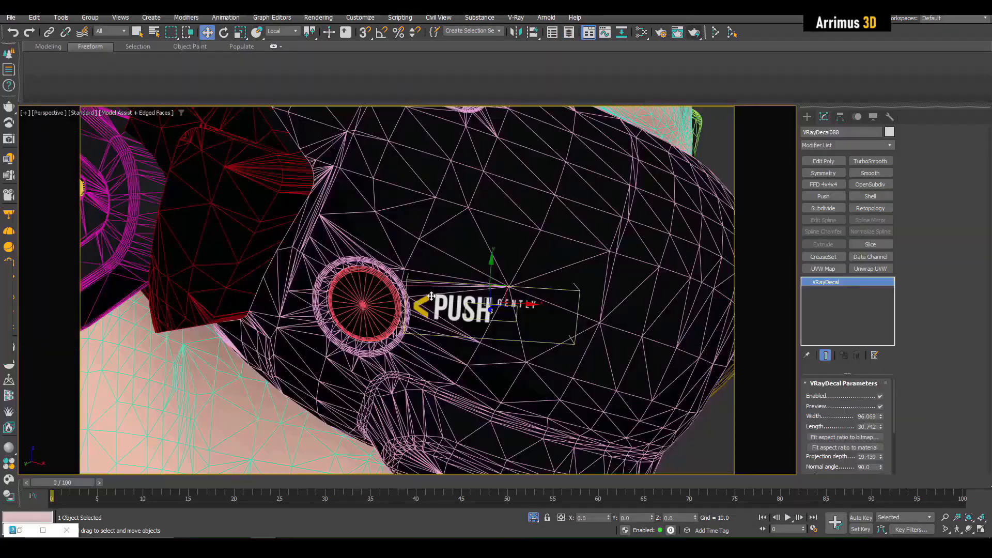
pyautogui.hotkey('shift', 'f')
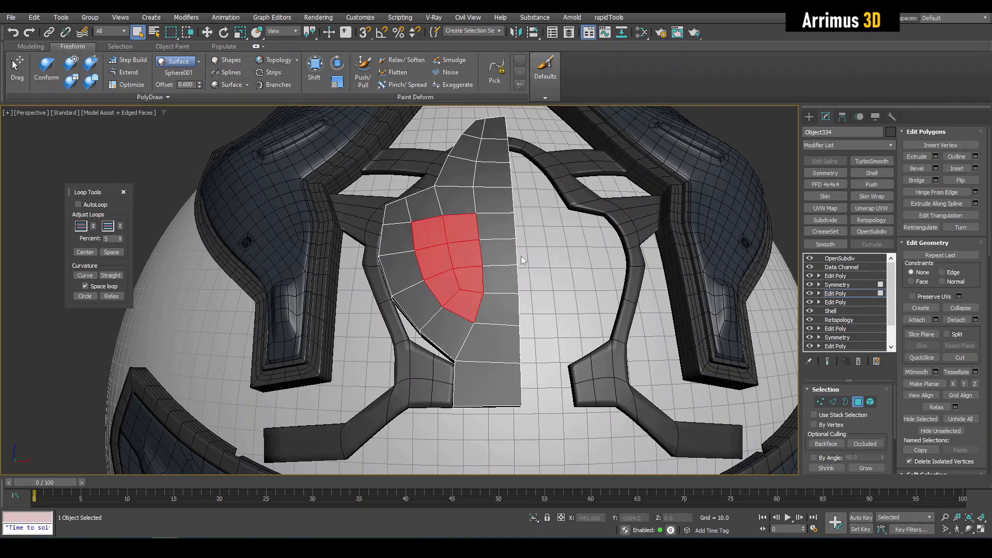
# Reselect the half plate's front faces above its bottom block and pull them outward from the surface.
pyautogui.doubleClick(509, 249)
pyautogui.press('Delete')
pyautogui.hotkey('ctrl', 'z')
pyautogui.moveTo(453, 224); pyautogui.dragTo(457, 232)
pyautogui.press('w')
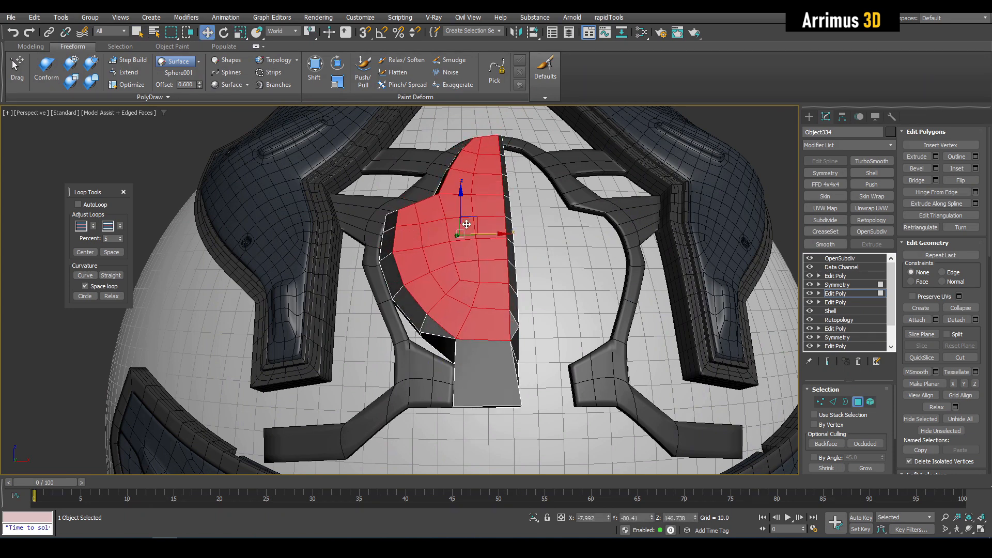
pyautogui.keyDown('alt'); pyautogui.moveTo(461, 229); pyautogui.dragTo(481, 234, button='middle'); pyautogui.keyUp('alt')
pyautogui.moveTo(484, 237); pyautogui.dragTo(491, 240)
pyautogui.press('F4')
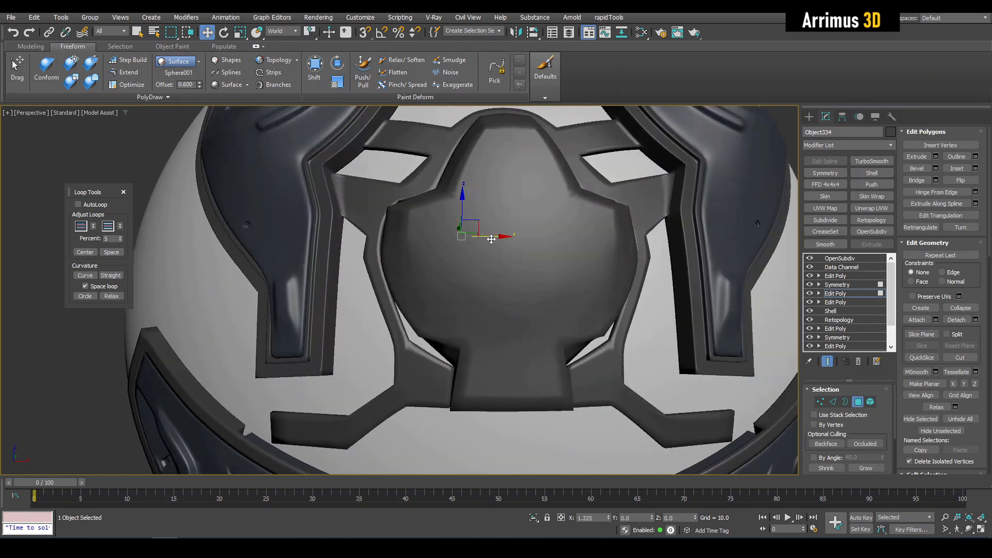
pyautogui.moveTo(474, 205); pyautogui.dragTo(472, 208)
# Move the lower corner vertex of the raised front surface to the corner of the neighbouring bracket.
pyautogui.press('F4')
pyautogui.moveTo(477, 341); pyautogui.dragTo(494, 279, button='middle')
pyautogui.scroll(5, 494, 279)
pyautogui.press('1')
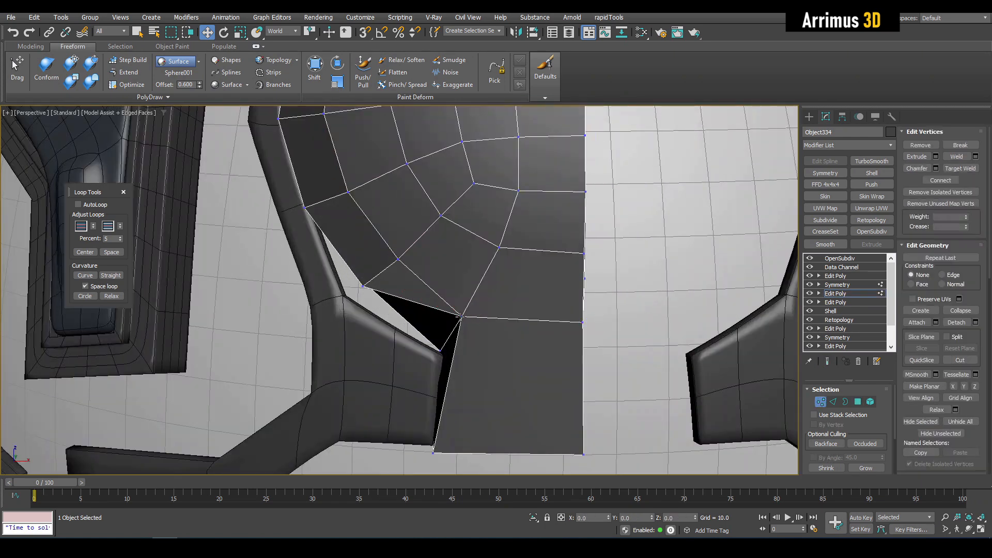
pyautogui.moveTo(461, 320); pyautogui.dragTo(437, 355)
pyautogui.keyDown('alt'); pyautogui.moveTo(436, 355); pyautogui.dragTo(513, 318, button='middle'); pyautogui.keyUp('alt')
# Move the front lower edge of the plate's bottom block upward.
pyautogui.press('2')
pyautogui.press('q')
pyautogui.click(516, 364)
pyautogui.hotkey('shift', 'c')
pyautogui.press('w')
pyautogui.moveTo(501, 333); pyautogui.dragTo(504, 281)
pyautogui.hotkey('shift', 'x')
pyautogui.click(603, 264)
pyautogui.press('q')
# Examine the smoothed plate and its lower corner with and without edged faces.
pyautogui.hotkey('ctrl', 'e')
pyautogui.press('F4')
pyautogui.moveTo(571, 259); pyautogui.dragTo(503, 299, button='middle')
pyautogui.scroll(-5, 532, 303)
pyautogui.press('2')
pyautogui.hotkey('ctrl', 'e')
pyautogui.press('F4')
pyautogui.moveTo(472, 222); pyautogui.dragTo(473, 271, button='middle')
pyautogui.scroll(4, 466, 276)
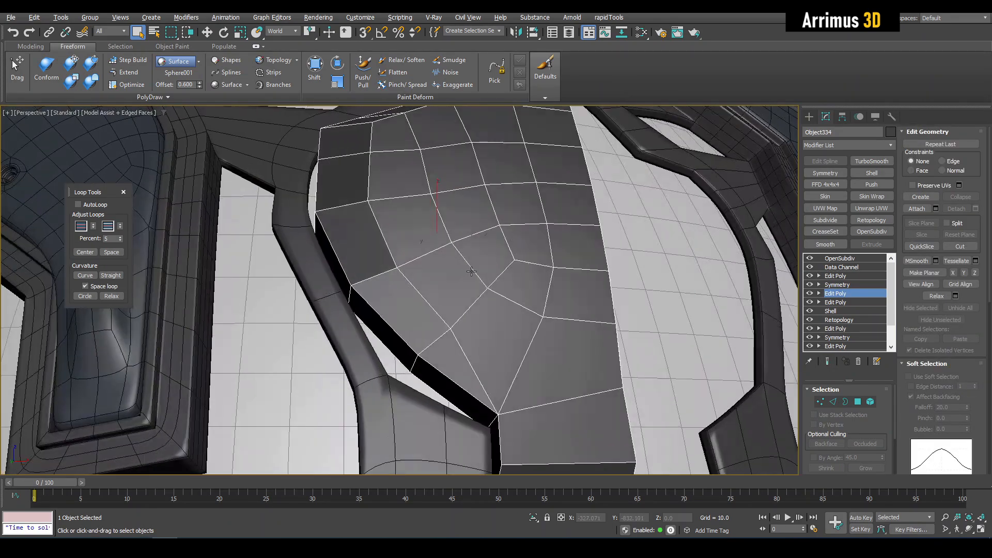
# Insert an edge loop on the plate's front close to the existing loop beside the outer border, and check the smoothed result.
pyautogui.scroll(-4, 468, 269)
pyautogui.press('1')
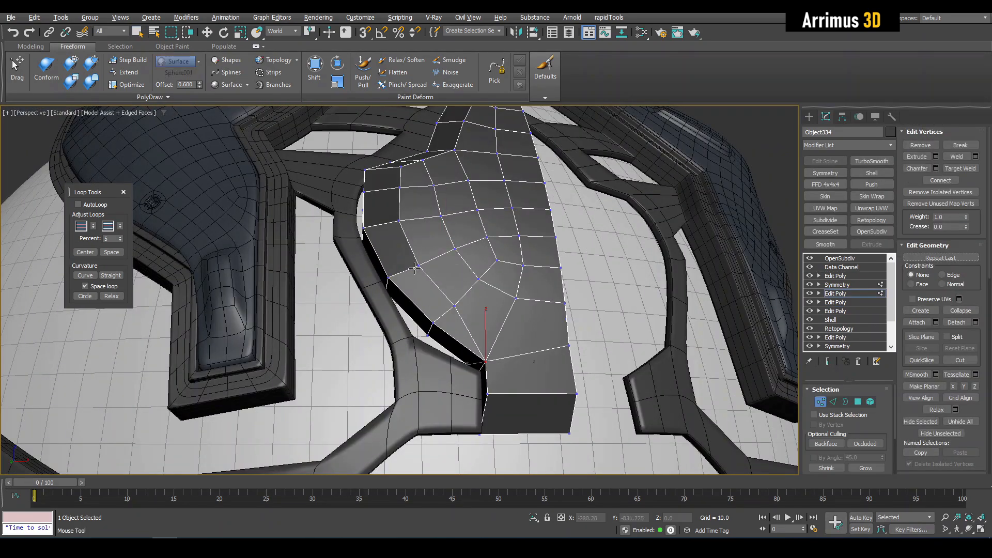
pyautogui.click(412, 268)
pyautogui.rightClick(435, 281)
pyautogui.hotkey('ctrl', 'e')
pyautogui.press('F4')
pyautogui.moveTo(452, 311)
pyautogui.mouseDown(button='middle')
pyautogui.moveTo(456, 301)
pyautogui.moveTo(454, 313)
pyautogui.mouseUp(button='middle')
pyautogui.press('F4')
pyautogui.hotkey('ctrl', 'e')
pyautogui.scroll(2, 454, 313)
# Cut an edge from the new loop's lower vertex to the plate's lower corner and across the side wall.
pyautogui.press('1')
pyautogui.scroll(4, 465, 310)
pyautogui.press('q')
pyautogui.hotkey('alt', 'c')
pyautogui.click(428, 253)
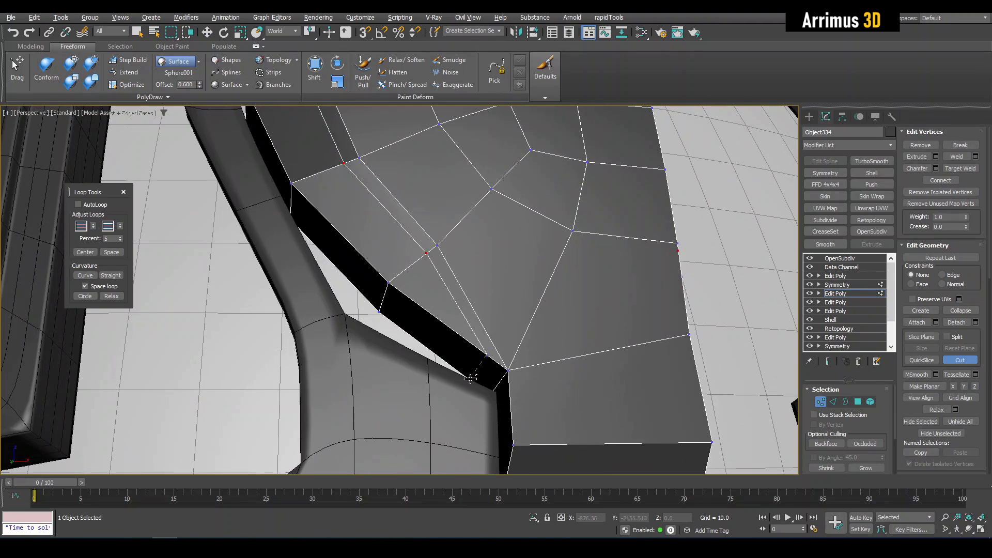
pyautogui.rightClick(482, 355)
# Examine the smoothed surface around the plate's lower corners.
pyautogui.moveTo(483, 317); pyautogui.dragTo(463, 374, button='middle')
pyautogui.press('F4')
pyautogui.hotkey('ctrl', 'e')
pyautogui.scroll(-2, 468, 364)
pyautogui.press('1')
pyautogui.scroll(-4, 478, 344)
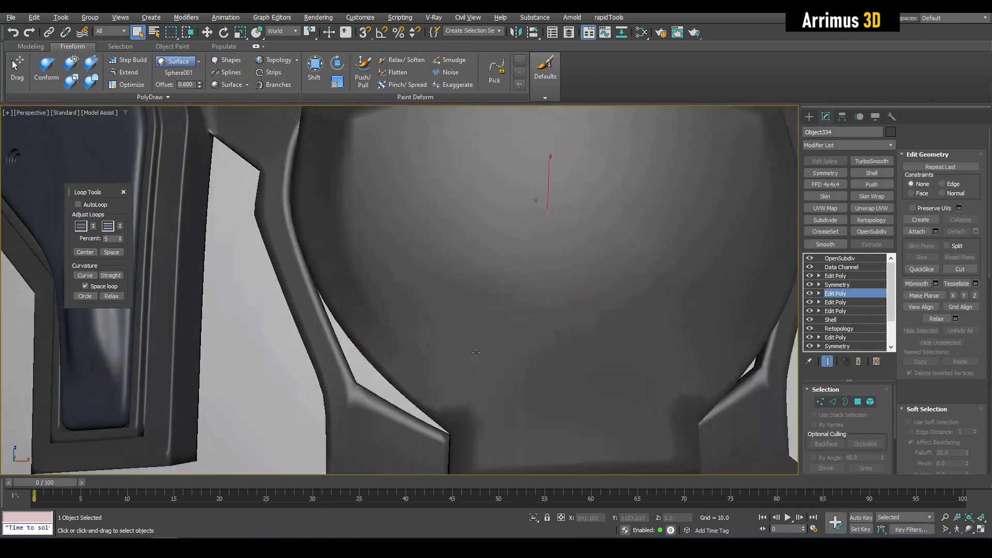
pyautogui.moveTo(481, 341); pyautogui.dragTo(482, 290, button='middle')
pyautogui.hotkey('ctrl', 'e')
pyautogui.press('F4')
pyautogui.press('F4')
pyautogui.hotkey('ctrl', 'e')
# Compare the smoothed plate with the Data Channel modifier on and off, and leave it disabled.
pyautogui.click(810, 267)
pyautogui.click(809, 268)
pyautogui.click(809, 267)
pyautogui.scroll(-2, 565, 268)
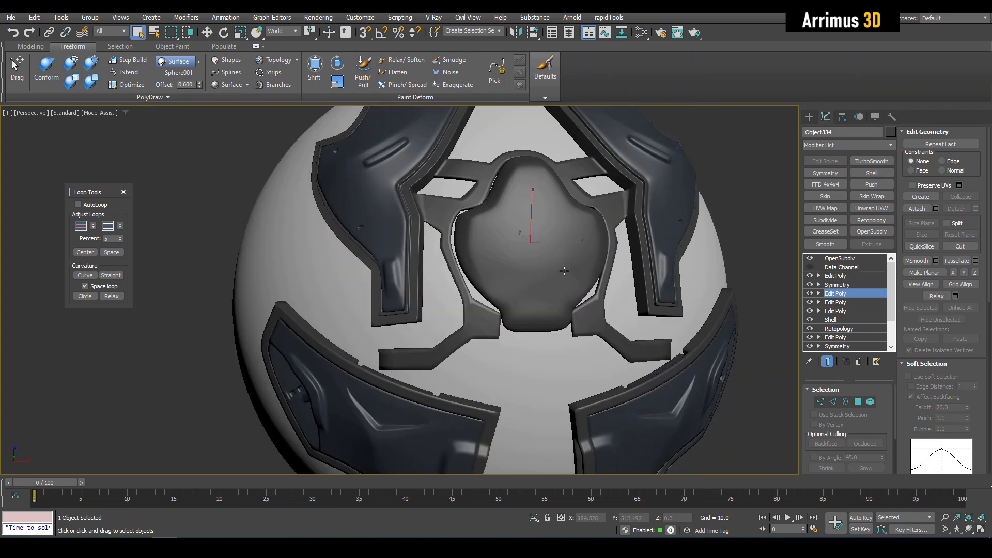
pyautogui.scroll(2, 538, 259)
pyautogui.moveTo(551, 270); pyautogui.dragTo(534, 323, button='middle')
pyautogui.click(809, 267)
pyautogui.click(809, 267)
pyautogui.click(810, 267)
pyautogui.click(810, 267)
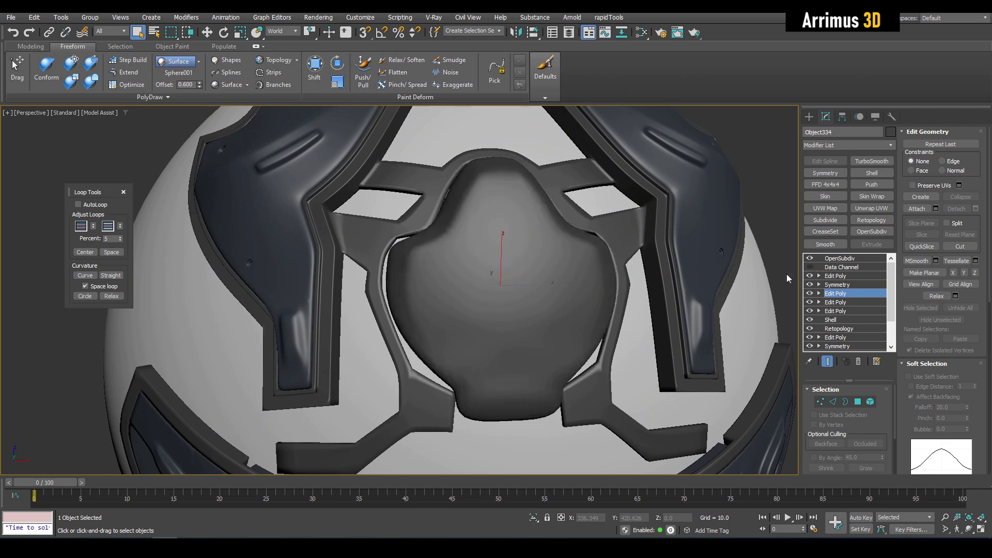
# Isolate the plate with edged faces shown and open its vertices for editing at the lower corner.
pyautogui.press('F4')
pyautogui.hotkey('alt', 'q')
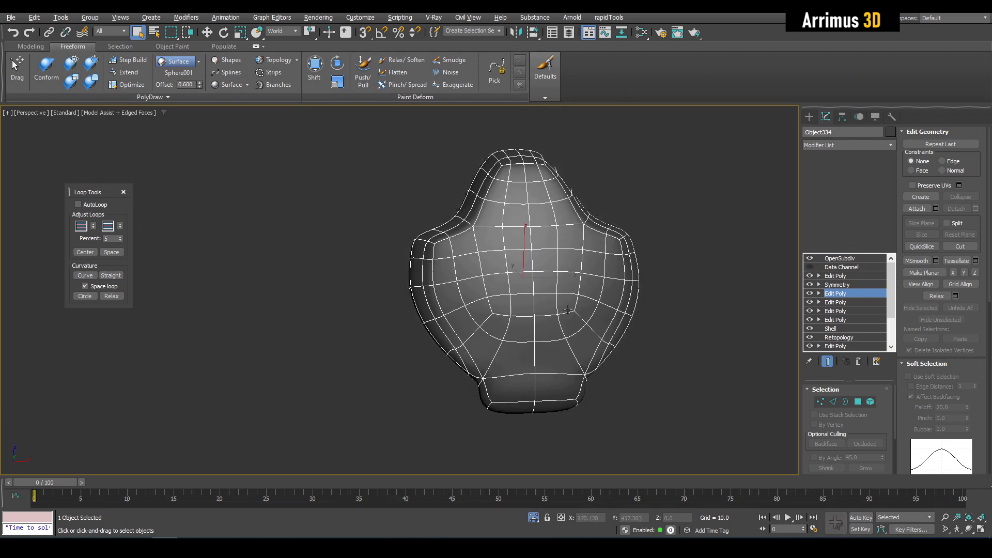
pyautogui.press('1')
pyautogui.scroll(3, 482, 287)
pyautogui.moveTo(554, 335); pyautogui.dragTo(540, 243, button='middle')
pyautogui.keyDown('alt'); pyautogui.moveTo(509, 336); pyautogui.dragTo(498, 318, button='middle'); pyautogui.keyUp('alt')
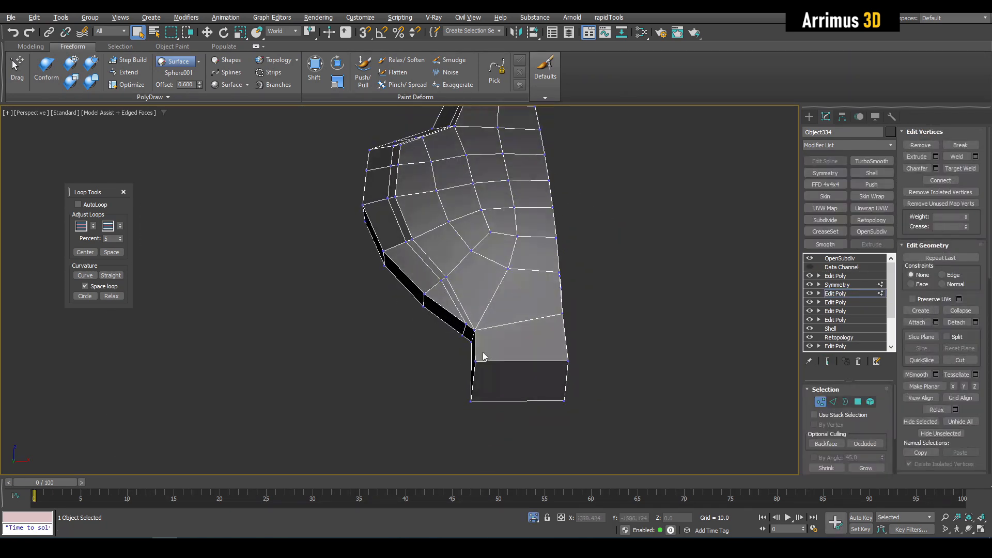
# Cut an edge line along the bottom block's outer side up to the front loop's vertex, and check the smoothed result.
pyautogui.scroll(3, 483, 386)
pyautogui.hotkey('alt', 'c')
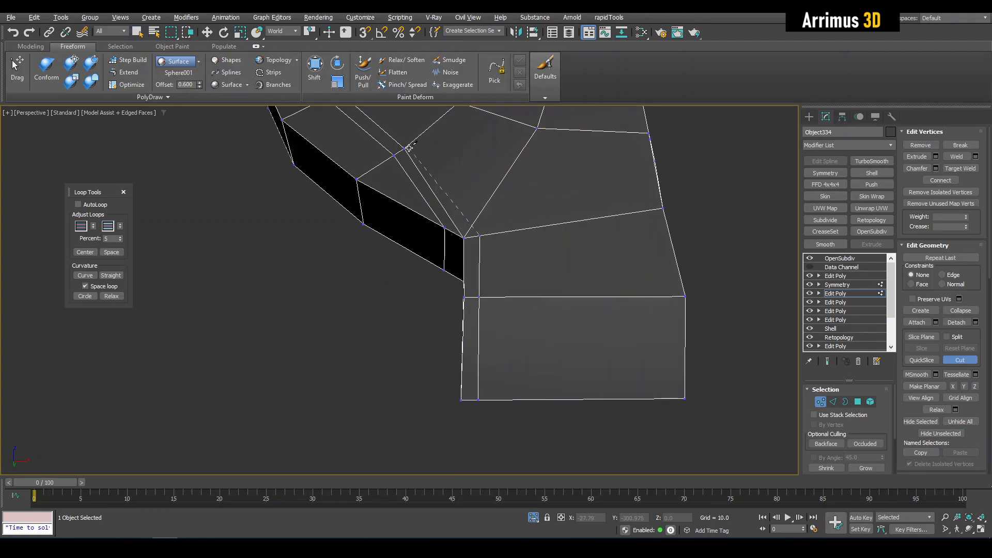
pyautogui.rightClick(483, 226)
pyautogui.press('1')
pyautogui.press('F4')
pyautogui.scroll(-2, 467, 281)
pyautogui.keyDown('alt'); pyautogui.moveTo(472, 273); pyautogui.dragTo(485, 289, button='middle'); pyautogui.keyUp('alt')
pyautogui.scroll(-2, 480, 285)
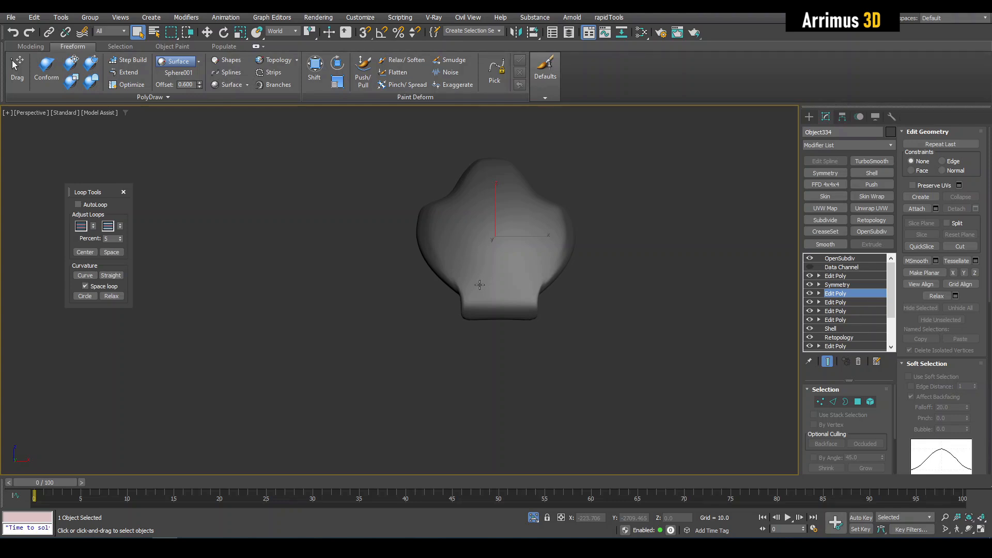
pyautogui.moveTo(520, 274); pyautogui.dragTo(514, 300, button='middle')
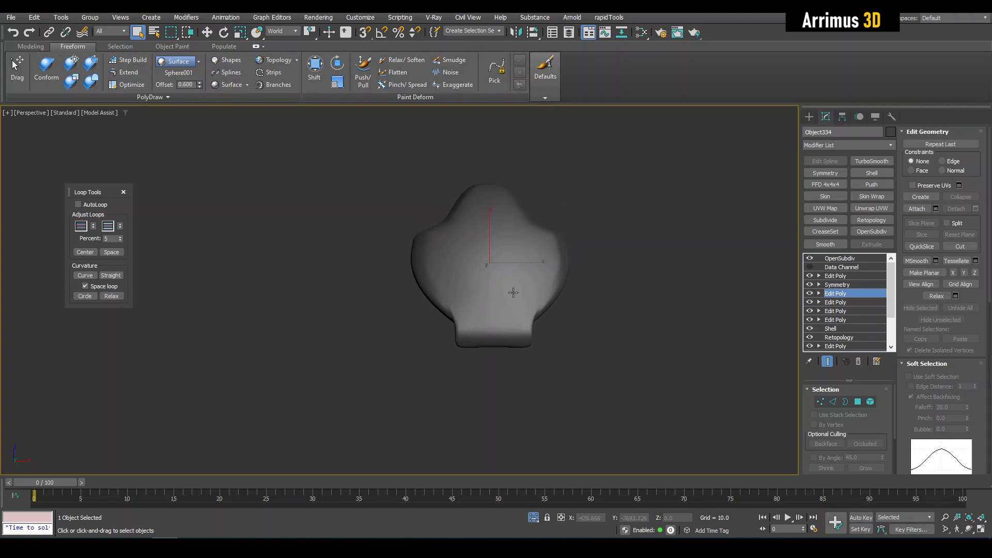
# Insert two edge loops around the plate's side wall, one near its back edge and one near its front edge.
pyautogui.scroll(4, 511, 275)
pyautogui.press('1')
pyautogui.press('F4')
pyautogui.keyDown('alt'); pyautogui.moveTo(420, 290); pyautogui.dragTo(417, 331, button='middle'); pyautogui.keyUp('alt')
pyautogui.click(418, 331)
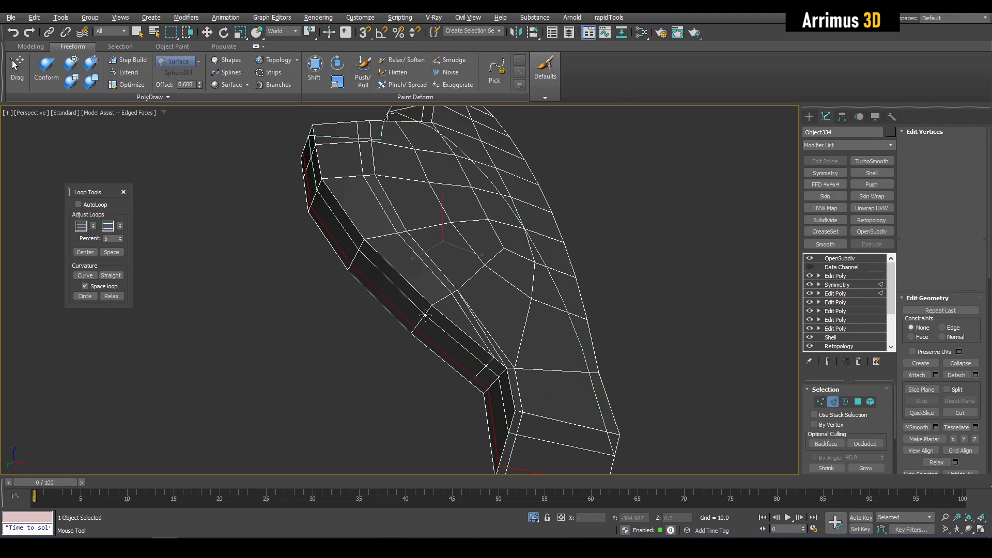
pyautogui.click(427, 314)
pyautogui.rightClick(427, 314)
pyautogui.click(622, 345)
pyautogui.press('q')
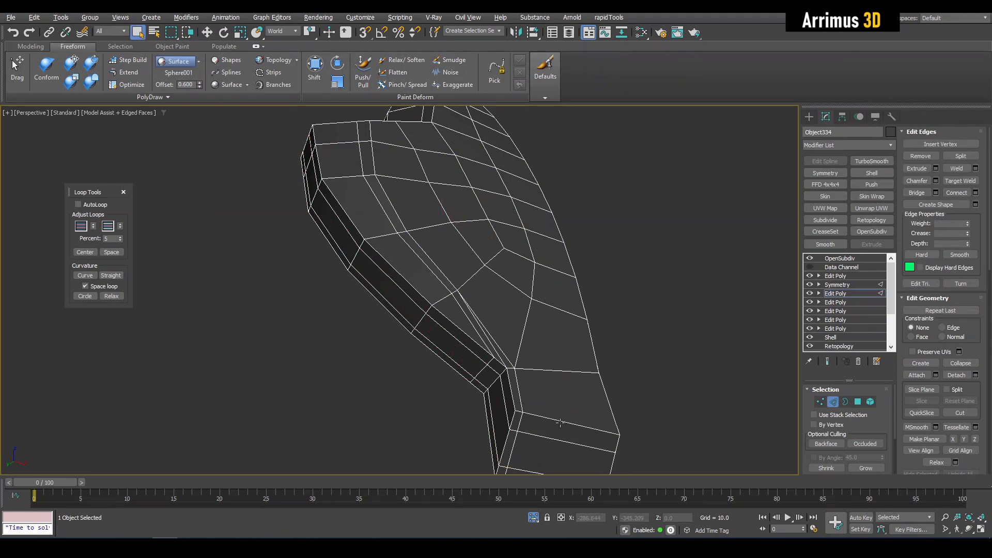
# Slide the bottom block's front lower edge upward with the Edge constraint active.
pyautogui.press('w')
pyautogui.keyDown('alt'); pyautogui.moveTo(555, 406); pyautogui.dragTo(528, 381, button='middle'); pyautogui.keyUp('alt')
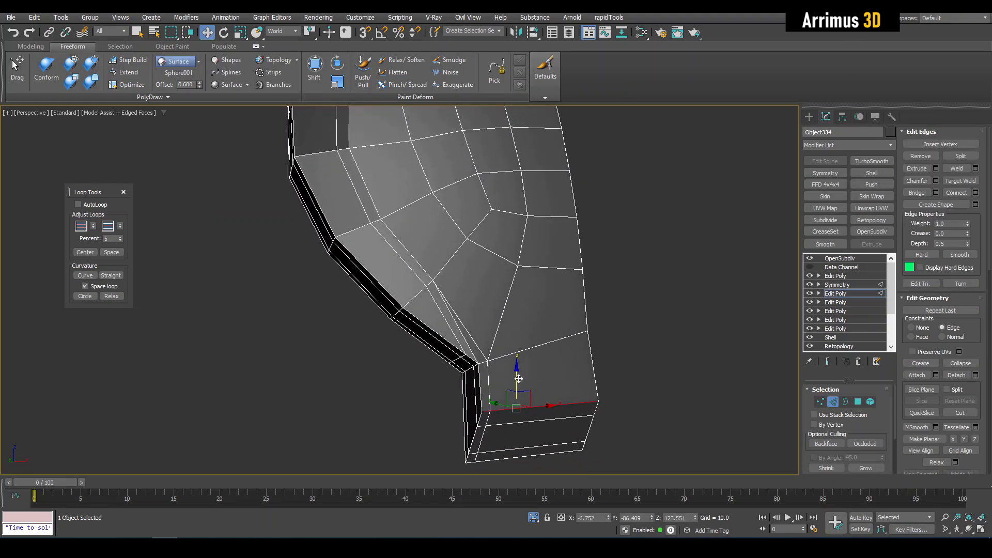
pyautogui.moveTo(518, 378); pyautogui.dragTo(520, 358)
pyautogui.click(660, 338)
pyautogui.press('q')
pyautogui.hotkey('shift', 'x')
# Examine the smoothed bottom block with edged faces on and off.
pyautogui.hotkey('ctrl', 'q')
pyautogui.press('F4')
pyautogui.hotkey('ctrl', 'q')
pyautogui.press('F4')
pyautogui.press('F4')
pyautogui.press('F4')
pyautogui.hotkey('ctrl', 'q')
pyautogui.moveTo(473, 364); pyautogui.dragTo(488, 357, button='middle')
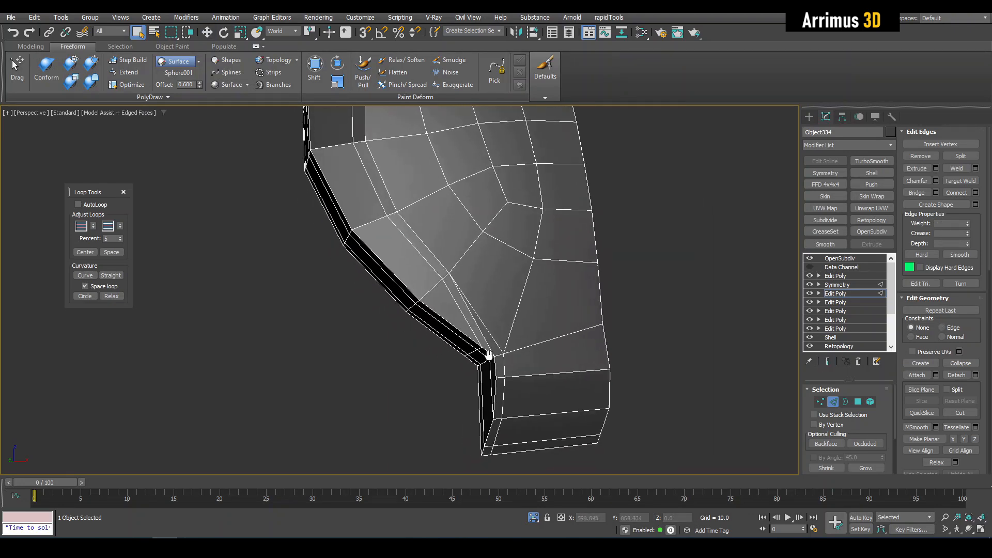
# Select the short edge beside the narrow faces at the plate's lower corner for moving.
pyautogui.scroll(3, 489, 354)
pyautogui.press('2')
pyautogui.press('4')
pyautogui.click(489, 347)
pyautogui.press('w')
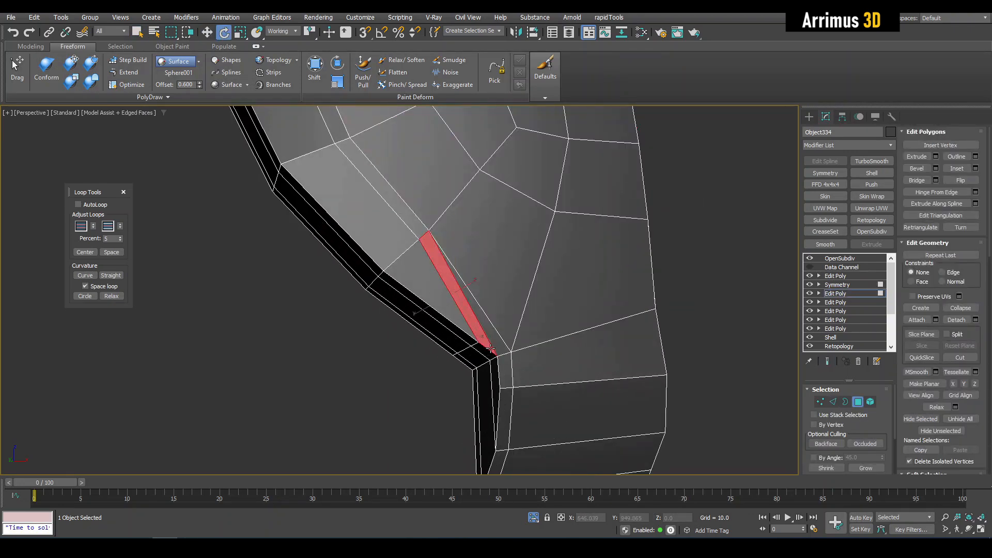
pyautogui.press('1')
pyautogui.press('2')
pyautogui.click(489, 350)
pyautogui.press('w')
# Adjust the position of the geometry at the plate's lower corner while checking the smoothed shape.
pyautogui.keyDown('alt'); pyautogui.moveTo(489, 351); pyautogui.dragTo(497, 296, button='middle'); pyautogui.keyUp('alt')
pyautogui.scroll(4, 504, 306)
pyautogui.press('F4')
pyautogui.press('F4')
pyautogui.press('4')
pyautogui.hotkey('ctrl', 'e')
pyautogui.press('F4')
pyautogui.moveTo(482, 305); pyautogui.dragTo(463, 334)
# Examine the smoothed transition between the plate's lower corner and the bottom block.
pyautogui.scroll(-7, 469, 329)
pyautogui.keyDown('alt'); pyautogui.moveTo(470, 325); pyautogui.dragTo(509, 268, button='middle'); pyautogui.keyUp('alt')
pyautogui.scroll(4, 450, 337)
pyautogui.hotkey('ctrl', 'e')
pyautogui.press('F4')
pyautogui.hotkey('ctrl', 'e')
pyautogui.press('F4')
pyautogui.hotkey('ctrl', 'e')
pyautogui.press('F4')
pyautogui.scroll(2, 548, 288)
# Move the edge running across the top of the bottom block slightly inward and show the smoothed surface.
pyautogui.press('2')
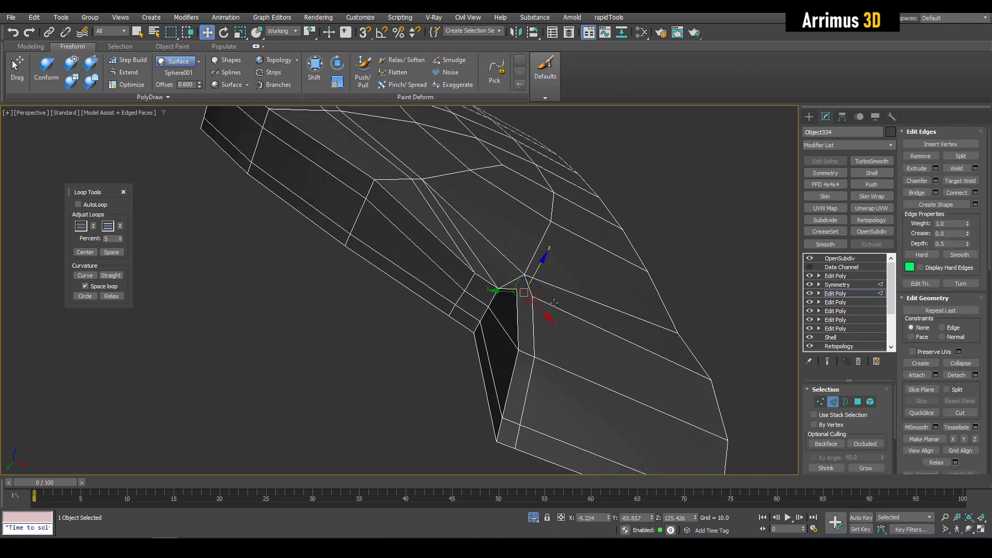
pyautogui.keyDown('alt'); pyautogui.moveTo(556, 305); pyautogui.dragTo(578, 275, button='middle'); pyautogui.keyUp('alt')
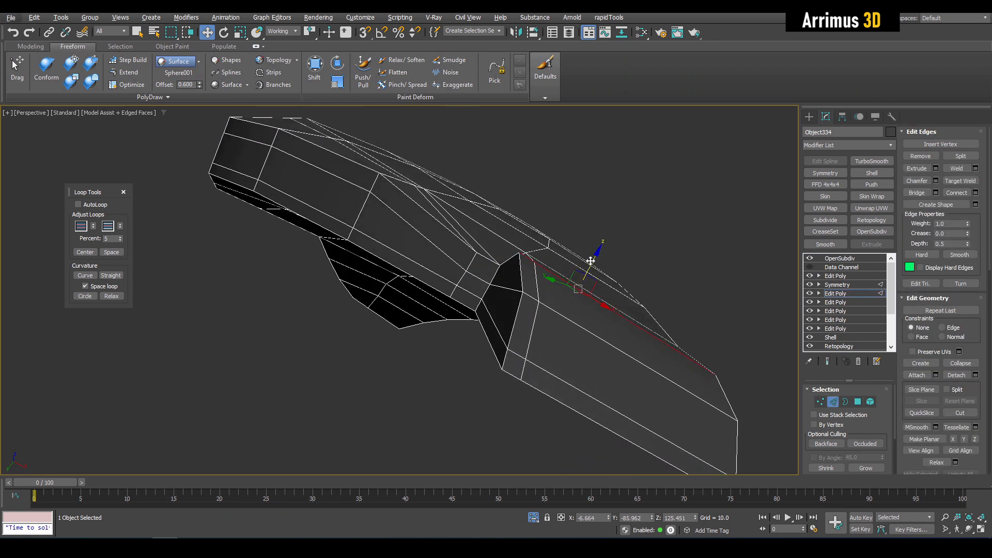
pyautogui.rightClick(588, 269)
pyautogui.moveTo(409, 248); pyautogui.dragTo(420, 246, button='middle')
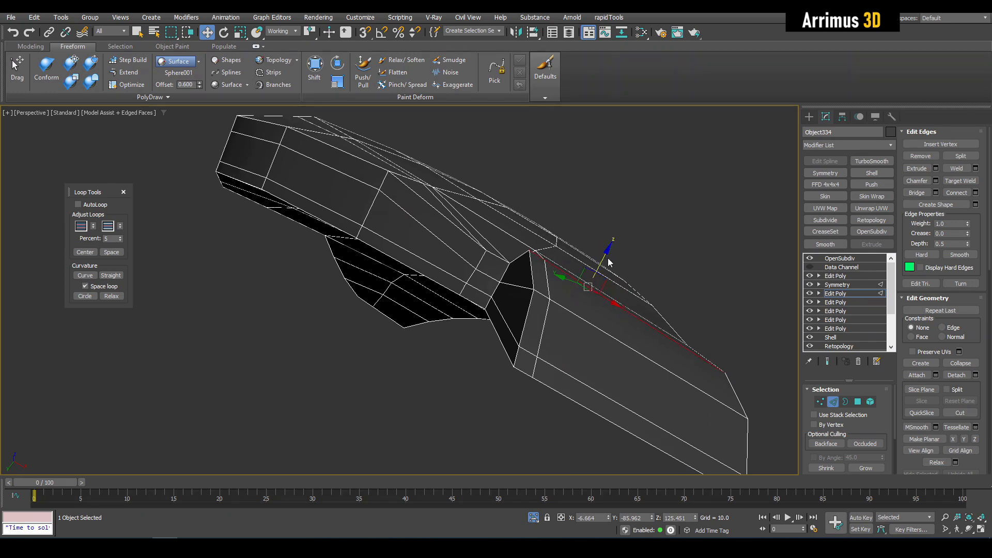
pyautogui.press('F4')
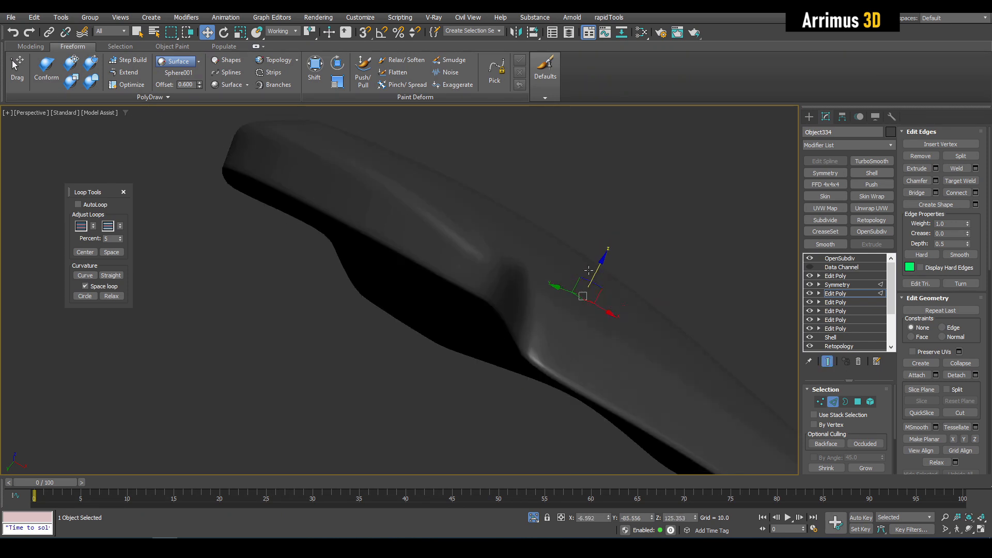
# Move the short edge at the plate's front border above the side wall slightly downward.
pyautogui.scroll(5, 592, 267)
pyautogui.scroll(4, 367, 361)
pyautogui.press('F4')
pyautogui.moveTo(414, 334); pyautogui.dragTo(428, 254, button='middle')
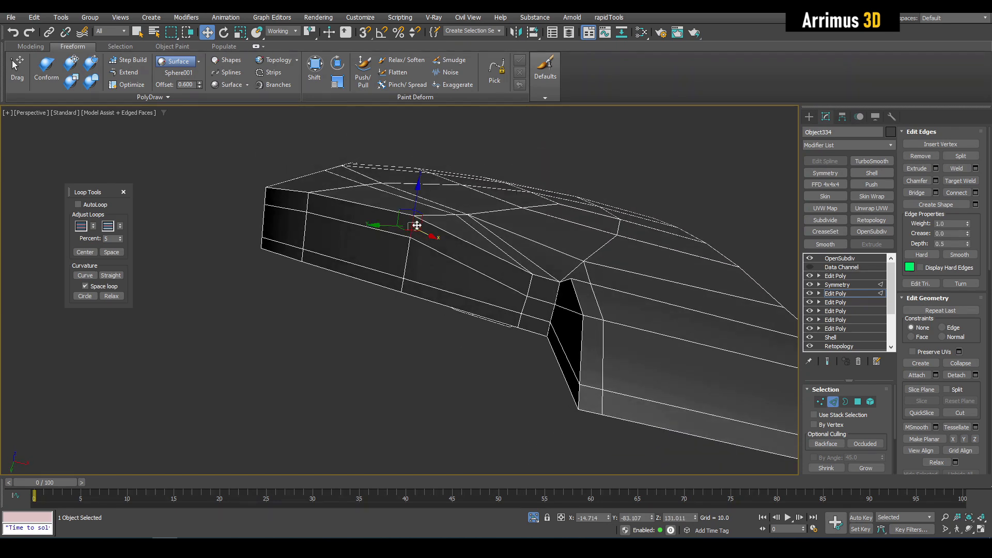
pyautogui.moveTo(419, 193); pyautogui.dragTo(412, 209)
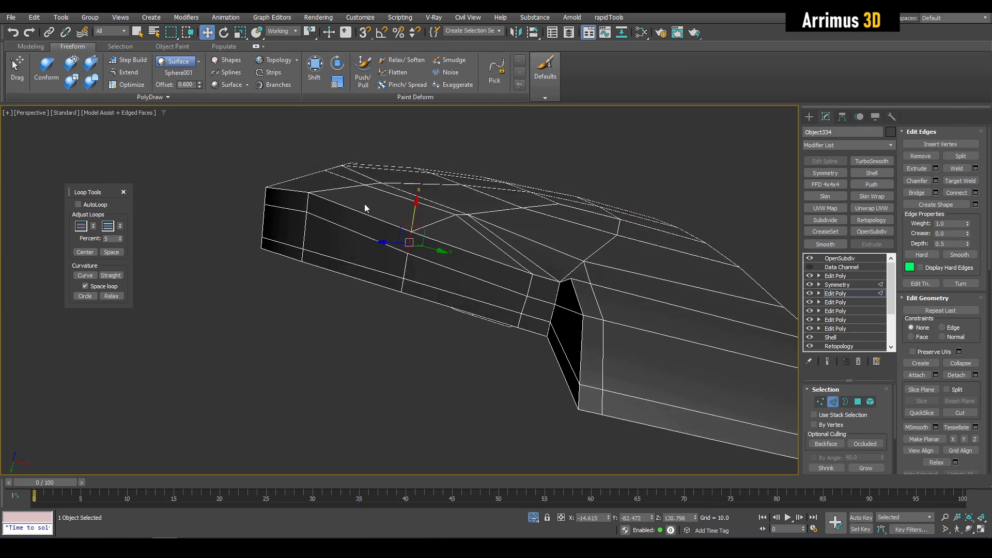
# Examine the smoothed side profile of the plate where its front border meets the notch.
pyautogui.click(307, 203)
pyautogui.press('F4')
pyautogui.press('q')
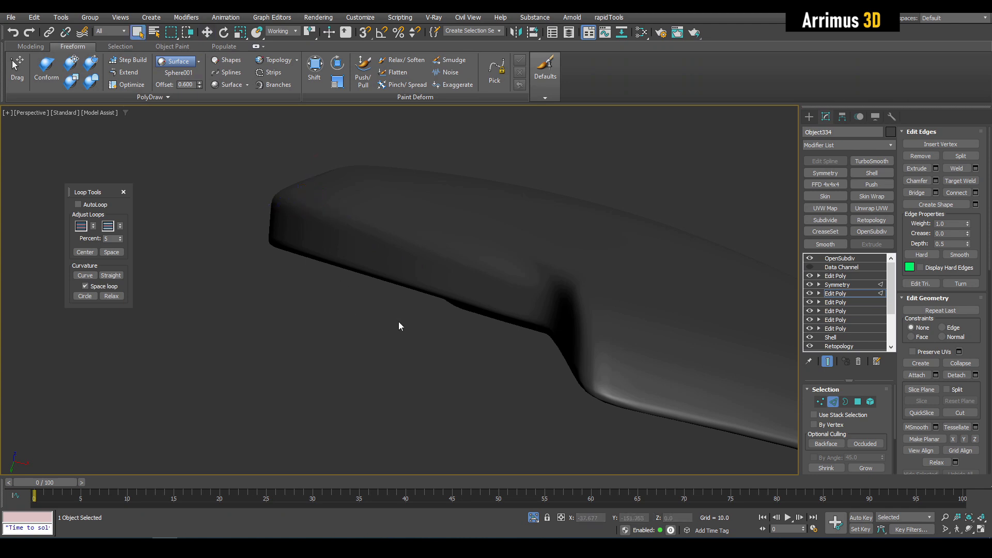
pyautogui.click(386, 328)
pyautogui.keyDown('alt'); pyautogui.moveTo(385, 328); pyautogui.dragTo(459, 363, button='middle'); pyautogui.keyUp('alt')
pyautogui.scroll(5, 459, 364)
pyautogui.scroll(-6, 480, 340)
pyautogui.keyDown('alt'); pyautogui.moveTo(542, 331); pyautogui.dragTo(495, 337, button='middle'); pyautogui.keyUp('alt')
# Compare the smoothed plate with its base wireframe from the front to find areas needing more edges.
pyautogui.press('2')
pyautogui.hotkey('shift', 'e')
pyautogui.press('1')
pyautogui.hotkey('shift', 'e')
pyautogui.scroll(-2, 498, 299)
pyautogui.press('F4')
pyautogui.scroll(2, 497, 300)
pyautogui.press('F4')
pyautogui.hotkey('shift', 'e')
pyautogui.scroll(-3, 500, 326)
pyautogui.hotkey('shift', 'e')
pyautogui.press('F4')
pyautogui.hotkey('shift', 'e')
pyautogui.press('F4')
pyautogui.hotkey('shift', 'e')
pyautogui.press('F4')
pyautogui.scroll(3, 482, 197)
# Insert an edge loop across the plate's upper part just above the inner notch corner and check the smoothed surface.
pyautogui.hotkey('alt', 's')
pyautogui.click(458, 181)
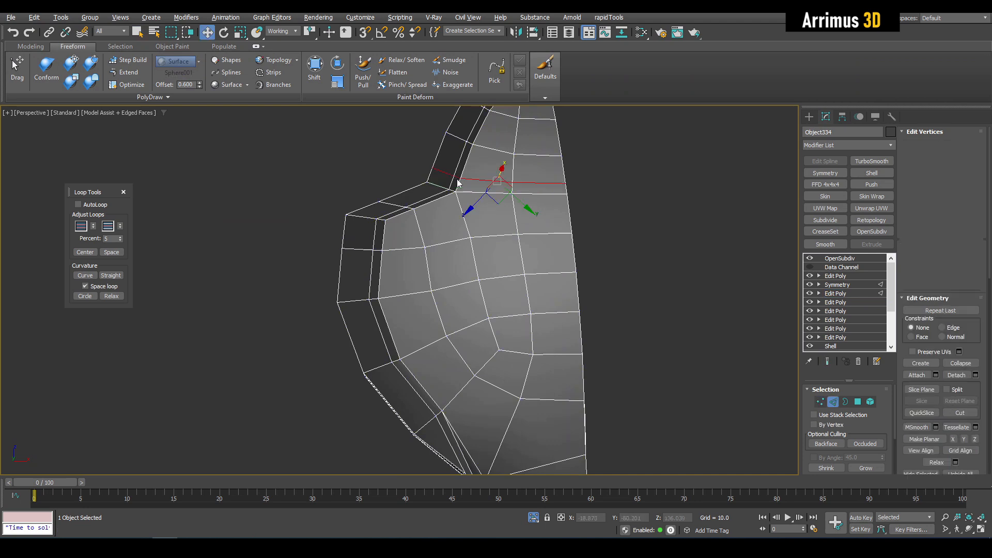
pyautogui.rightClick(459, 182)
pyautogui.hotkey('shift', 'e')
pyautogui.press('F4')
pyautogui.moveTo(501, 190)
pyautogui.mouseDown(button='middle')
pyautogui.moveTo(483, 248)
pyautogui.moveTo(455, 245)
pyautogui.mouseUp(button='middle')
pyautogui.press('F4')
pyautogui.hotkey('shift', 'e')
# Slide the central segment of the new loop slightly upward to even the row spacing and check the smoothed surface.
pyautogui.press('q')
pyautogui.hotkey('alt', 'x')
pyautogui.keyDown('alt'); pyautogui.moveTo(408, 199); pyautogui.dragTo(457, 253); pyautogui.keyUp('alt')
pyautogui.hotkey('alt', 'x')
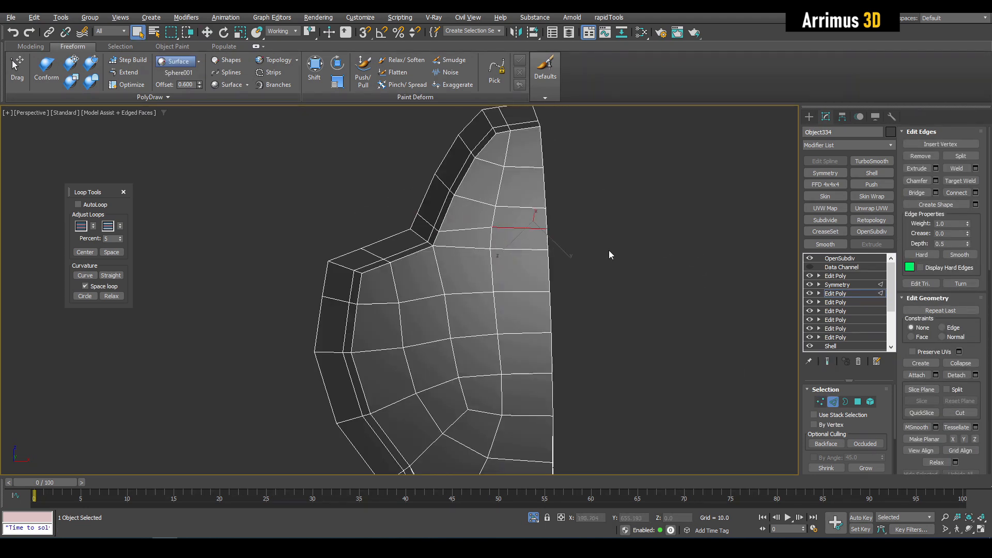
pyautogui.click(595, 250)
pyautogui.hotkey('shift', 'e')
pyautogui.press('F4')
pyautogui.press('F4')
pyautogui.press('F4')
pyautogui.press('F4')
pyautogui.hotkey('shift', 'e')
pyautogui.moveTo(400, 281); pyautogui.dragTo(427, 278, button='middle')
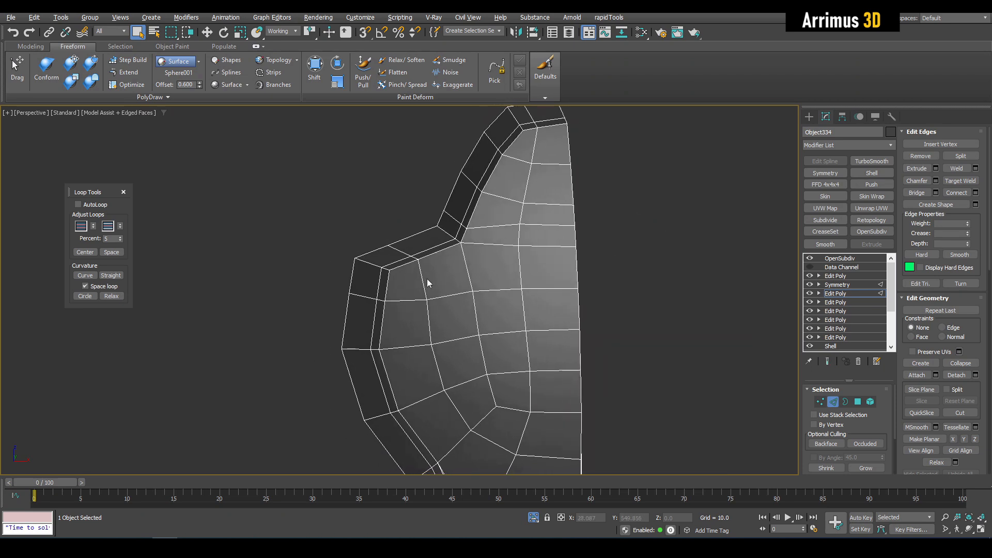
# Insert another edge loop just below the inner notch corner and slide its central segment downward.
pyautogui.scroll(2, 427, 278)
pyautogui.doubleClick(425, 265)
pyautogui.press('w')
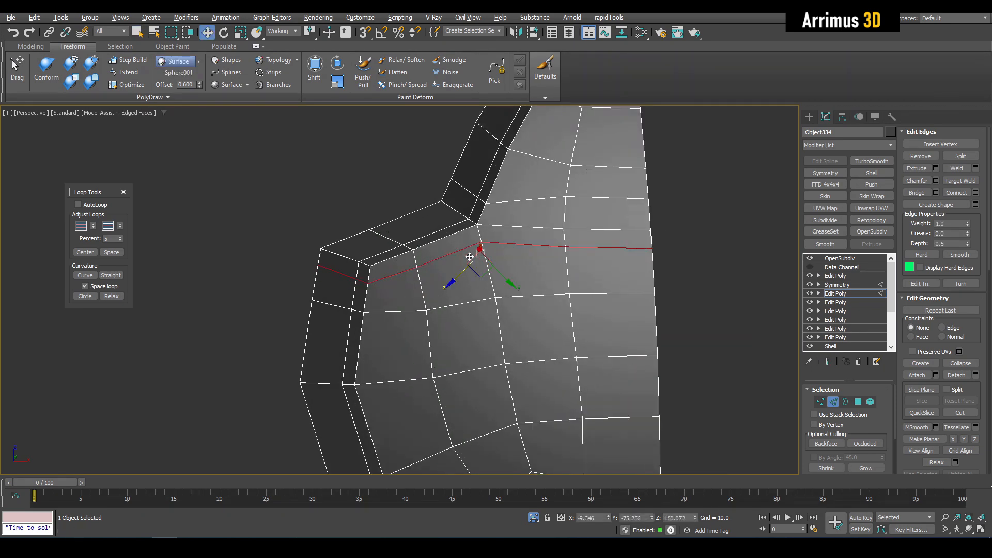
pyautogui.press('q')
pyautogui.hotkey('shift', 'e')
pyautogui.keyDown('alt'); pyautogui.moveTo(489, 314); pyautogui.dragTo(492, 314); pyautogui.keyUp('alt')
pyautogui.hotkey('alt', 'x')
pyautogui.press(';')
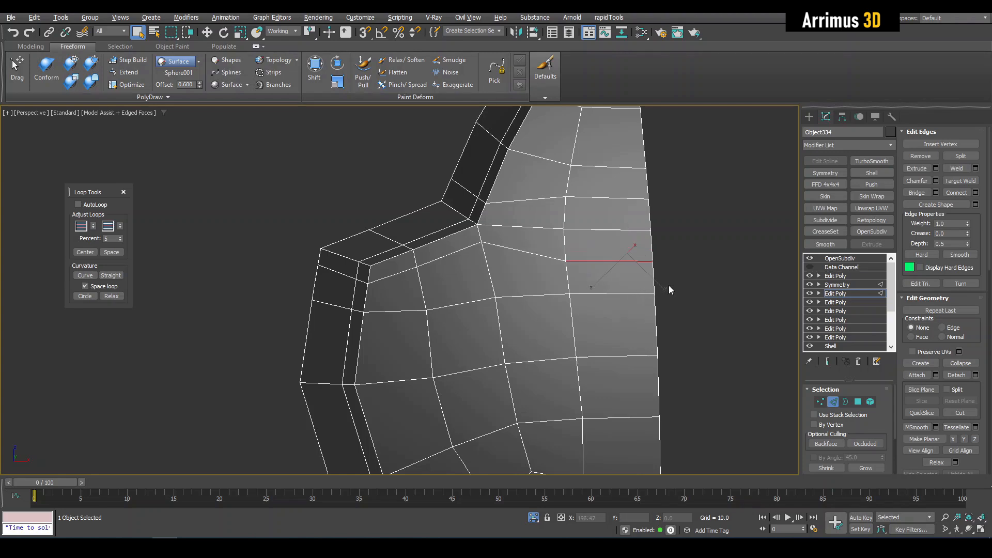
# Move the new loop's vertices below the notch corner slightly downward along the plate's faces.
pyautogui.press('1')
pyautogui.click(481, 239)
pyautogui.press('w')
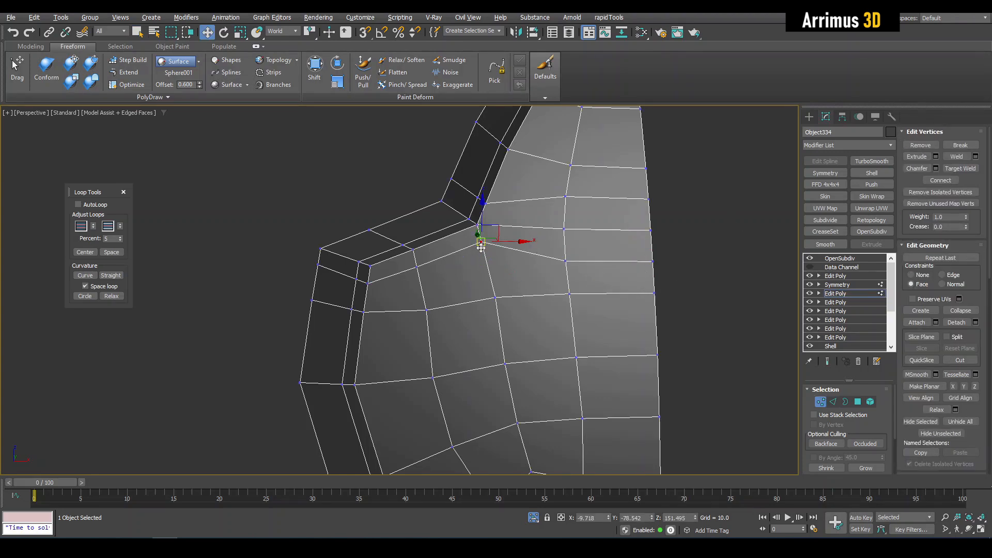
pyautogui.moveTo(418, 268); pyautogui.dragTo(416, 273)
pyautogui.moveTo(527, 289); pyautogui.dragTo(510, 254, button='middle')
# Slide the two central edges of the row beneath the new loop downward with the Edge constraint.
pyautogui.press('2')
pyautogui.click(516, 259)
pyautogui.keyDown('ctrl'); pyautogui.click(571, 257); pyautogui.keyUp('ctrl')
pyautogui.press('w')
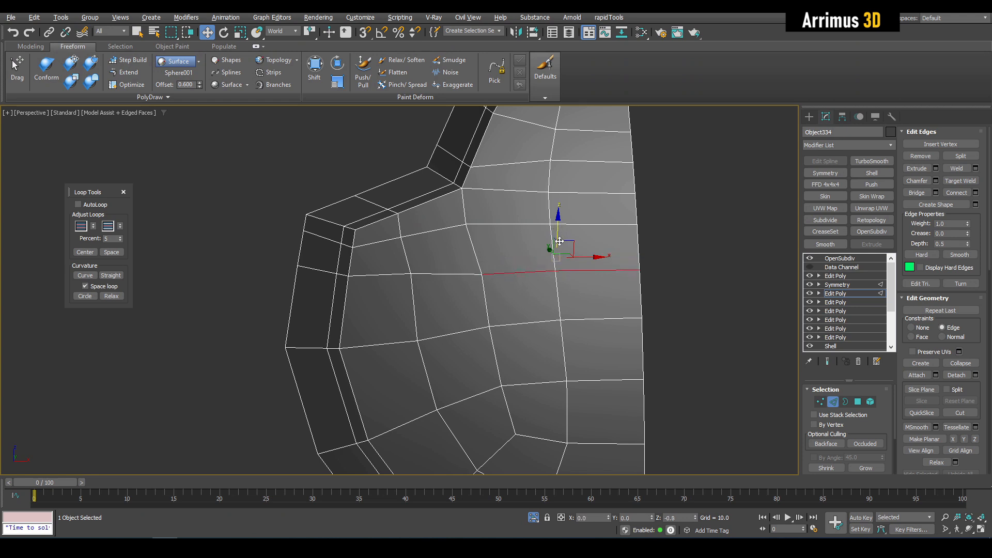
# Nudge the outer vertex of the row beneath the new loop with the Face constraint and check the smoothed plate.
pyautogui.press('1')
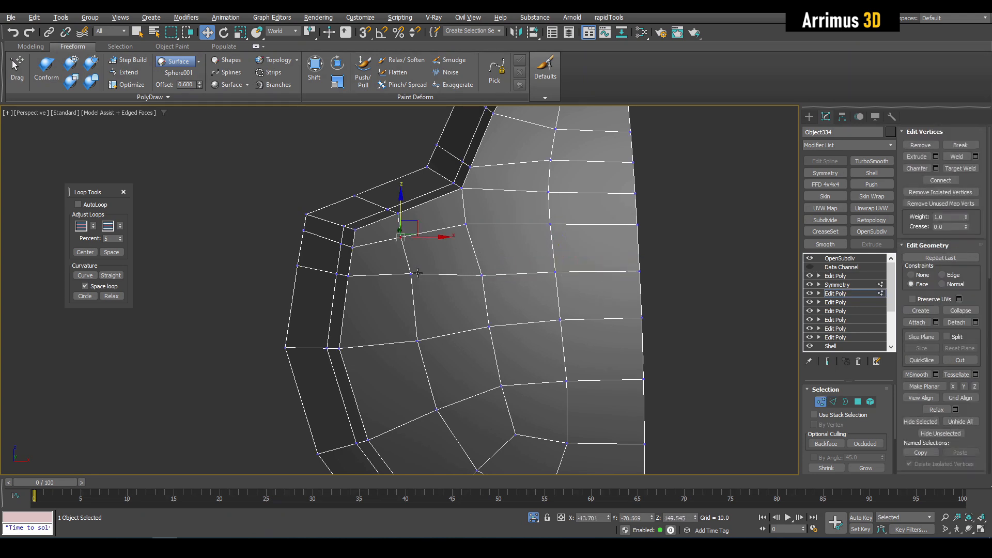
pyautogui.moveTo(411, 285); pyautogui.dragTo(411, 286)
pyautogui.moveTo(541, 280); pyautogui.dragTo(504, 238, button='middle')
pyautogui.click(530, 271)
pyautogui.press('q')
pyautogui.hotkey('shift', 'e')
pyautogui.press('F4')
pyautogui.scroll(-5, 499, 273)
pyautogui.press('1')
pyautogui.hotkey('shift', 'e')
pyautogui.press('F4')
pyautogui.scroll(3, 501, 281)
# Adjust the short central edge rows in the plate's lower half and save the scene.
pyautogui.press('2')
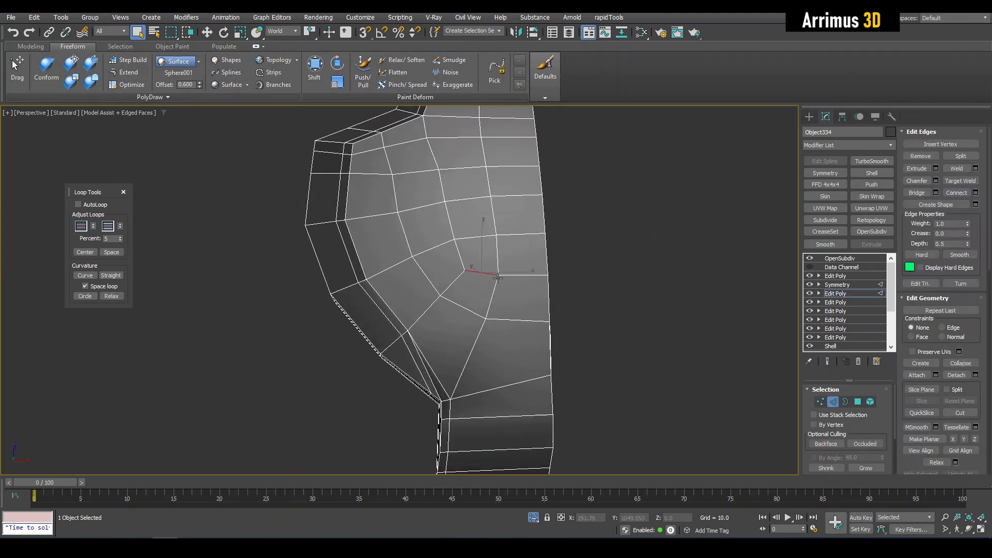
pyautogui.hotkey('ctrl', 's')
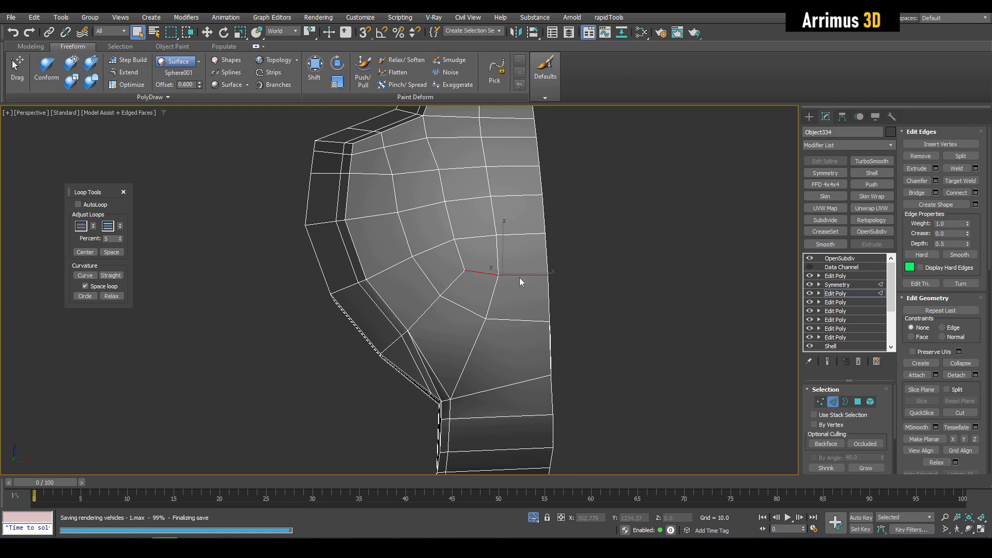
pyautogui.moveTo(510, 278); pyautogui.dragTo(505, 281, button='middle')
pyautogui.click(488, 253)
pyautogui.keyDown('ctrl'); pyautogui.click(520, 252); pyautogui.keyUp('ctrl')
pyautogui.hotkey('ctrl', 's')
pyautogui.moveTo(576, 270); pyautogui.dragTo(577, 262, button='middle')
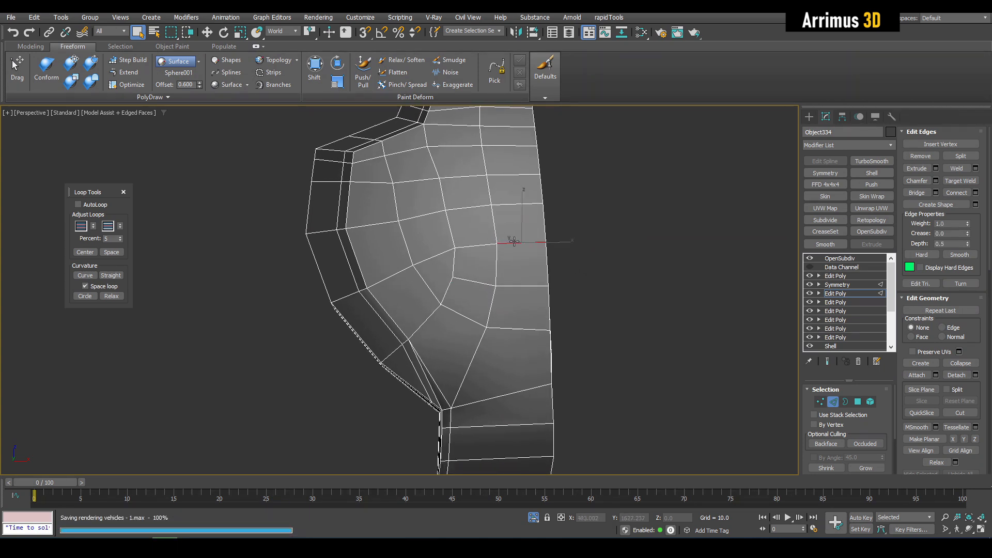
pyautogui.hotkey('ctrl', 's')
# Leave isolation to show the smoothed plate together with the surrounding armour parts.
pyautogui.click(578, 277)
pyautogui.press('e')
pyautogui.press('F4')
pyautogui.moveTo(545, 286); pyautogui.dragTo(523, 301, button='middle')
pyautogui.scroll(-3, 540, 273)
pyautogui.press('2')
pyautogui.scroll(-2, 529, 281)
pyautogui.hotkey('alt', 'q')
pyautogui.scroll(-2, 512, 285)
pyautogui.scroll(3, 518, 302)
# Select the frame around the plate, turn off its Data Channel modifier and check the smoothed result.
pyautogui.click(604, 296)
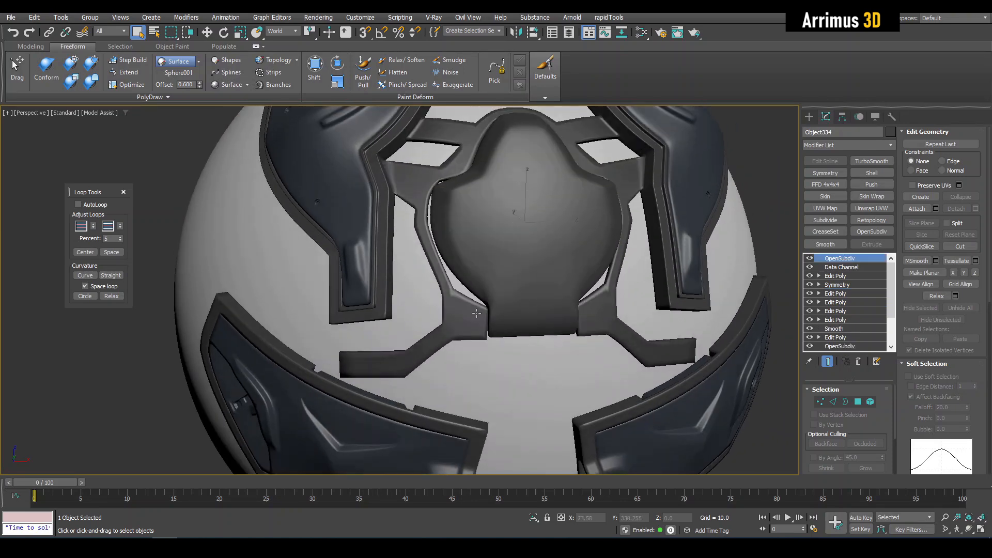
pyautogui.click(810, 267)
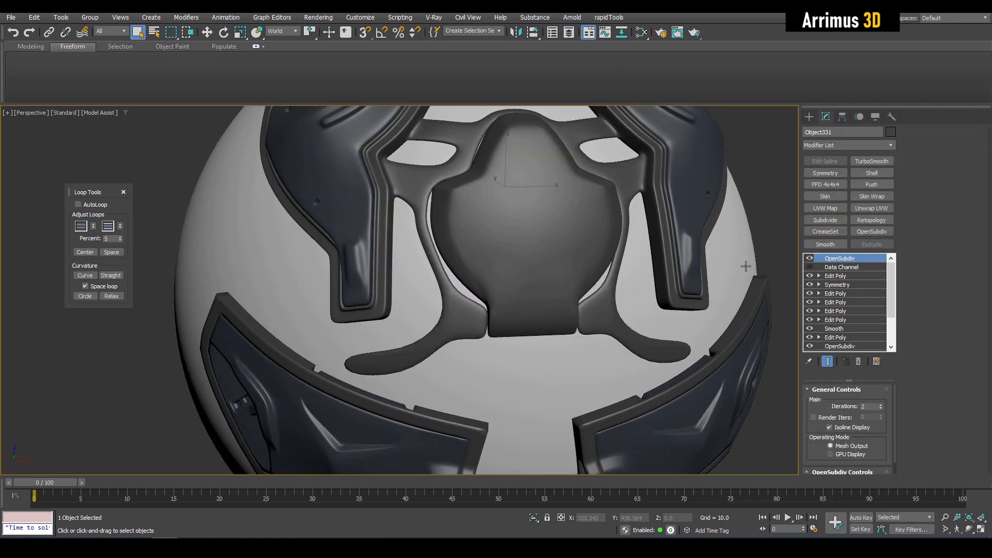
pyautogui.scroll(-2, 646, 269)
pyautogui.keyDown('alt'); pyautogui.moveTo(646, 269); pyautogui.dragTo(576, 247, button='middle'); pyautogui.keyUp('alt')
pyautogui.scroll(3, 437, 266)
pyautogui.press('F4')
pyautogui.press('F4')
pyautogui.press('F4')
pyautogui.press('F4')
pyautogui.press('F4')
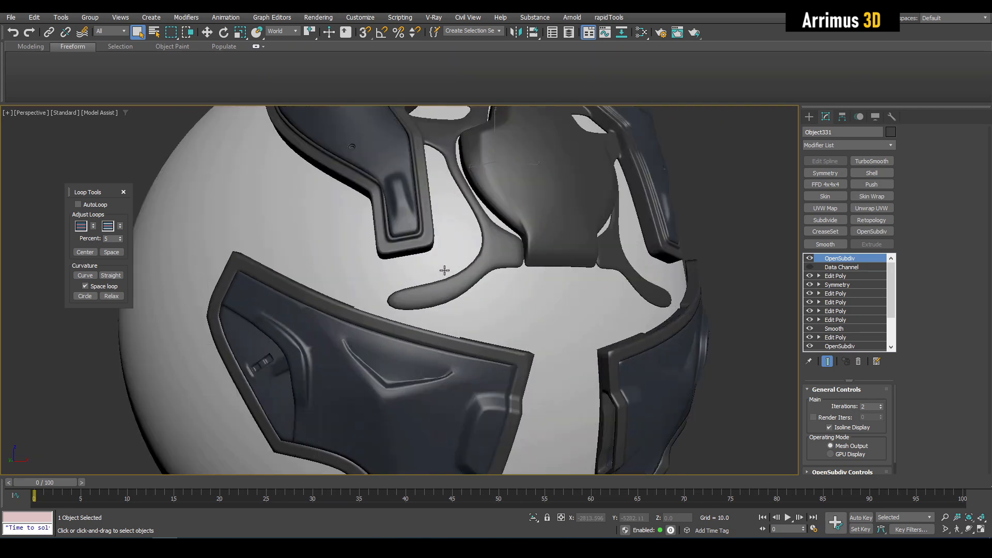
pyautogui.moveTo(502, 310); pyautogui.dragTo(491, 324, button='middle')
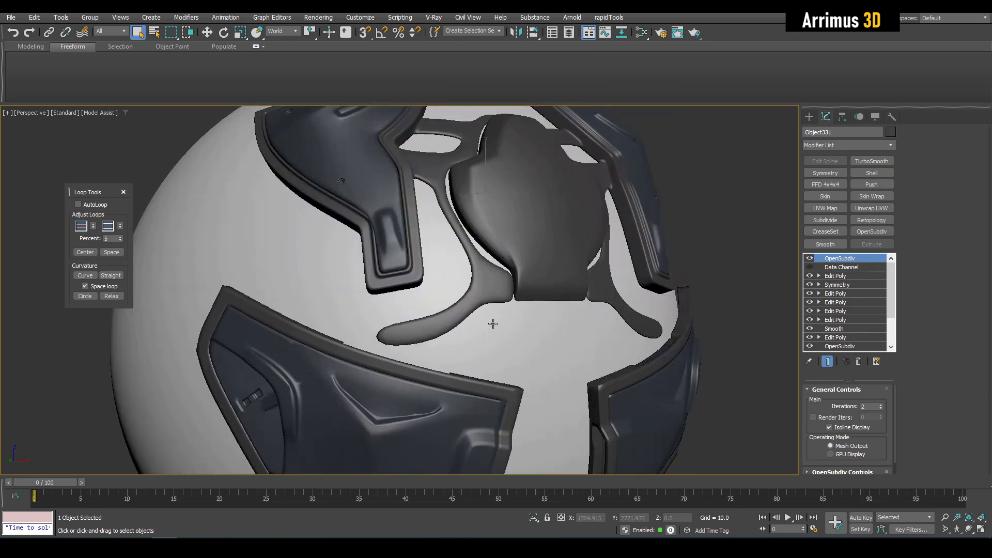
# Open the frame's Edit Poly modifier below Symmetry for vertex editing with the wireframe shown.
pyautogui.press('F4')
pyautogui.click(851, 294)
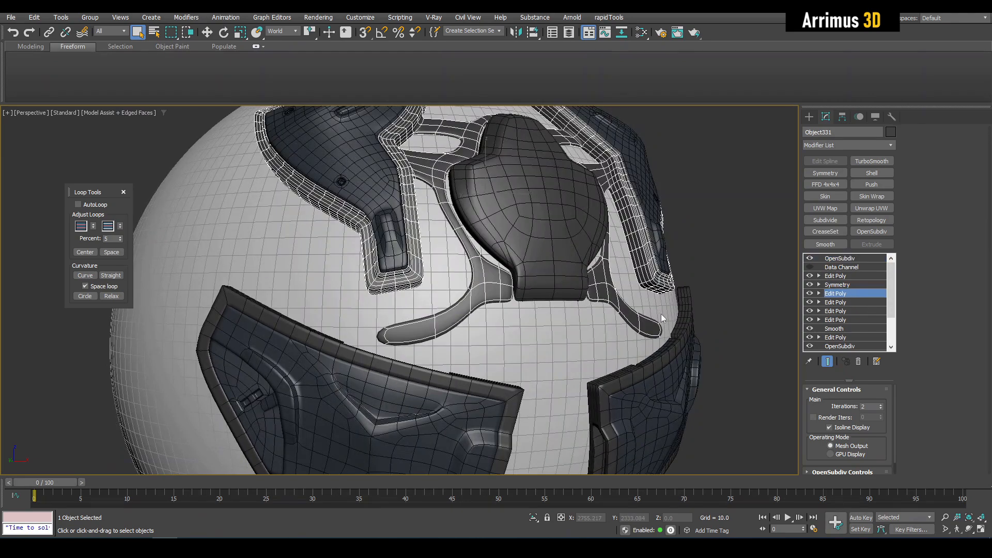
pyautogui.scroll(2, 520, 321)
pyautogui.keyDown('alt'); pyautogui.moveTo(520, 320); pyautogui.dragTo(475, 302, button='middle'); pyautogui.keyUp('alt')
pyautogui.hotkey('alt', 'e')
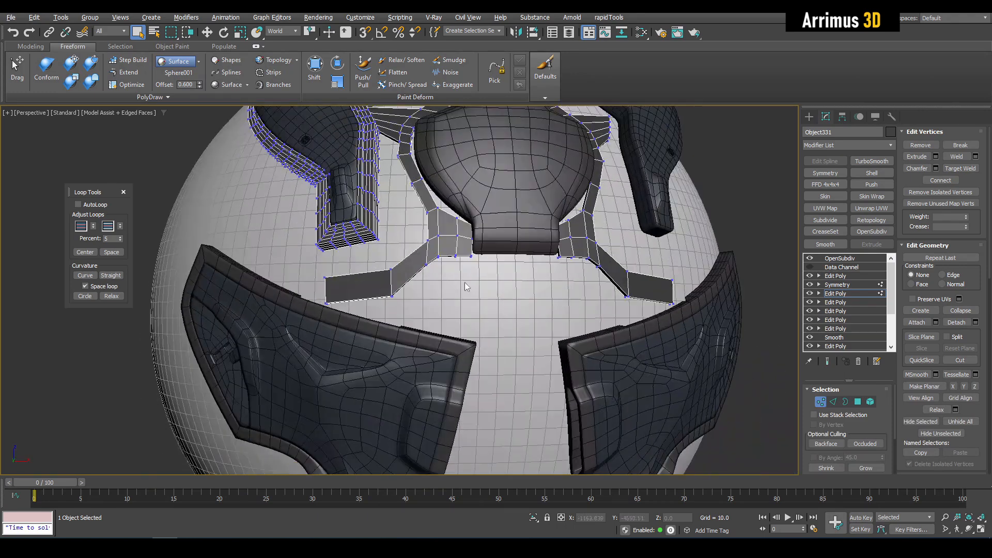
# Select the frame polygons at the junction beside the plate's bottom block and extrude them outward.
pyautogui.press('4')
pyautogui.scroll(3, 457, 283)
pyautogui.click(457, 283)
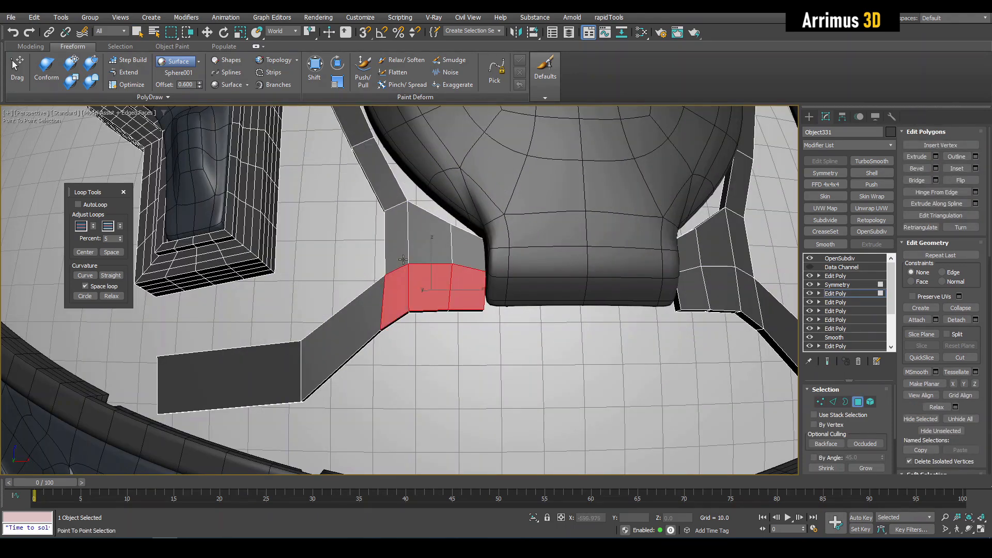
pyautogui.keyDown('alt'); pyautogui.moveTo(468, 257); pyautogui.dragTo(416, 274, button='middle'); pyautogui.keyUp('alt')
pyautogui.hotkey('alt', 'f')
pyautogui.keyDown('alt'); pyautogui.moveTo(382, 281); pyautogui.dragTo(432, 272); pyautogui.keyUp('alt')
pyautogui.hotkey('ctrl', 'shift', 'b')
pyautogui.click(437, 271)
pyautogui.rightClick(437, 272)
# Scale the raised junction polygons, move them slightly toward the plate's bottom block and show the smoothed surface.
pyautogui.keyDown('alt'); pyautogui.moveTo(438, 272); pyautogui.dragTo(465, 280, button='middle'); pyautogui.keyUp('alt')
pyautogui.press('r')
pyautogui.moveTo(445, 278); pyautogui.dragTo(449, 297)
pyautogui.press('w')
pyautogui.keyDown('alt'); pyautogui.moveTo(453, 281); pyautogui.dragTo(459, 270, button='middle'); pyautogui.keyUp('alt')
pyautogui.moveTo(460, 270); pyautogui.dragTo(458, 264, button='middle')
pyautogui.moveTo(469, 254); pyautogui.dragTo(476, 256)
pyautogui.press('F4')
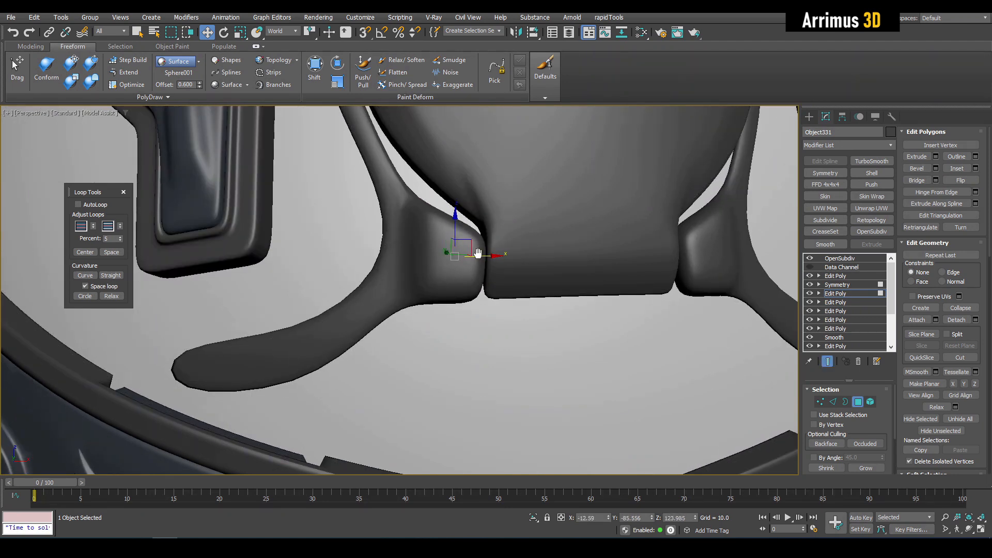
# Cut an edge across the corner of the frame's upper band and insert an edge loop along the band around the plate.
pyautogui.scroll(-6, 466, 289)
pyautogui.moveTo(474, 271); pyautogui.dragTo(473, 299, button='middle')
pyautogui.press('q')
pyautogui.scroll(12, 472, 287)
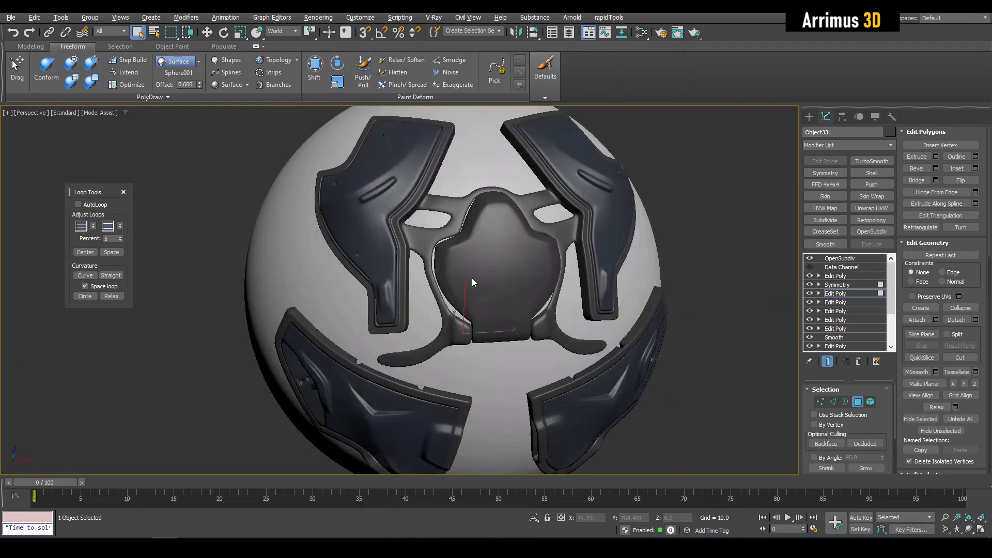
pyautogui.press('F4')
pyautogui.scroll(-2, 419, 261)
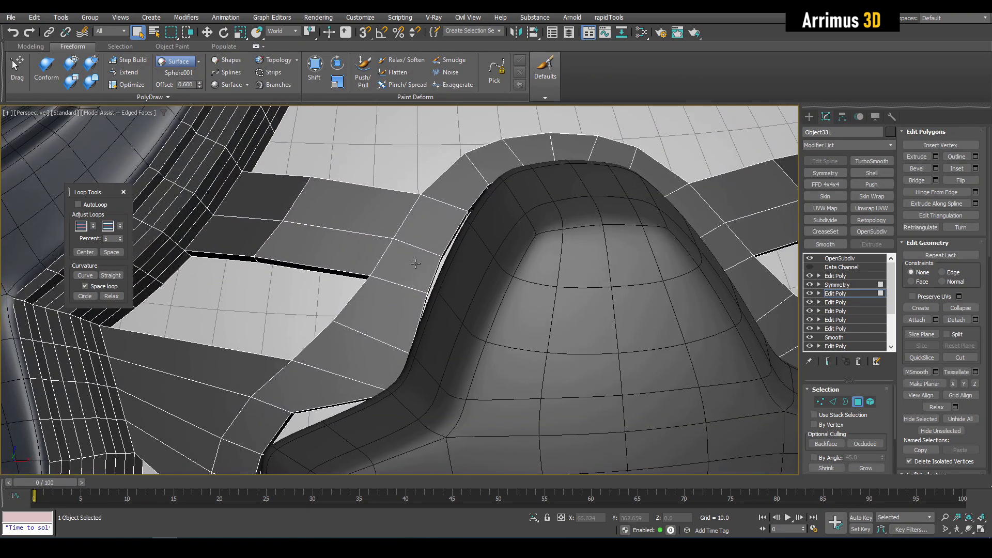
pyautogui.press('1')
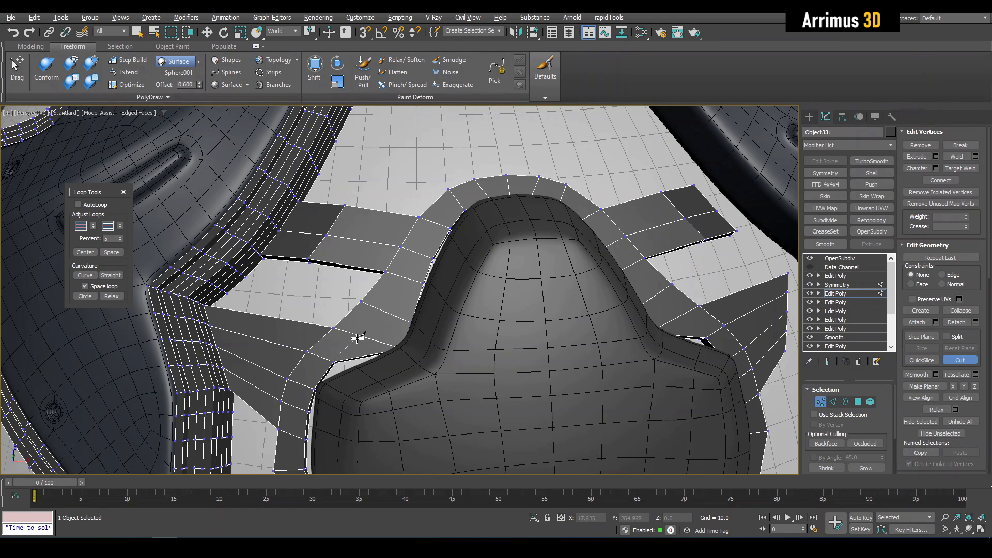
pyautogui.hotkey('alt', '1')
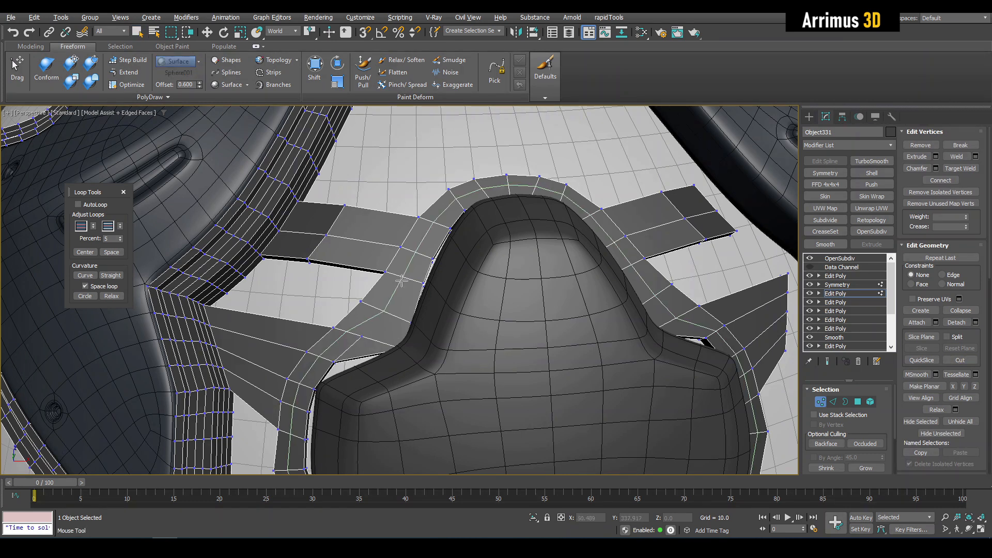
pyautogui.click(402, 280)
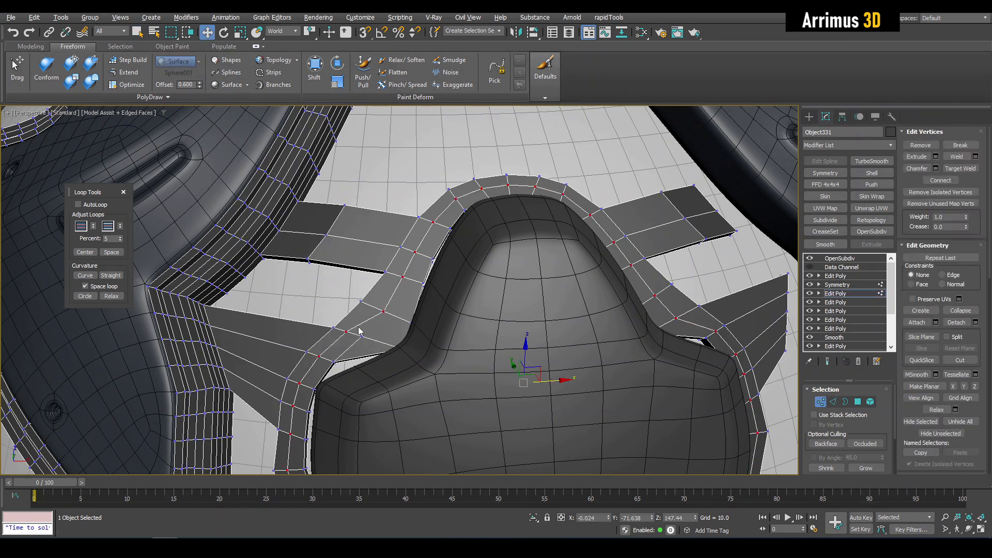
# Select the inner strip of band polygons curving around the plate's upper end and extrude it outward.
pyautogui.press('4')
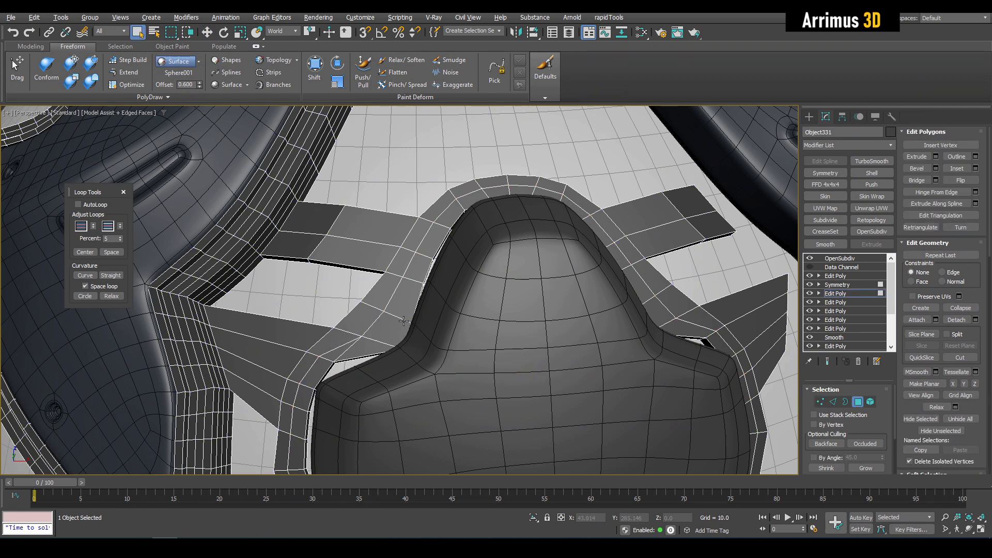
pyautogui.click(518, 192)
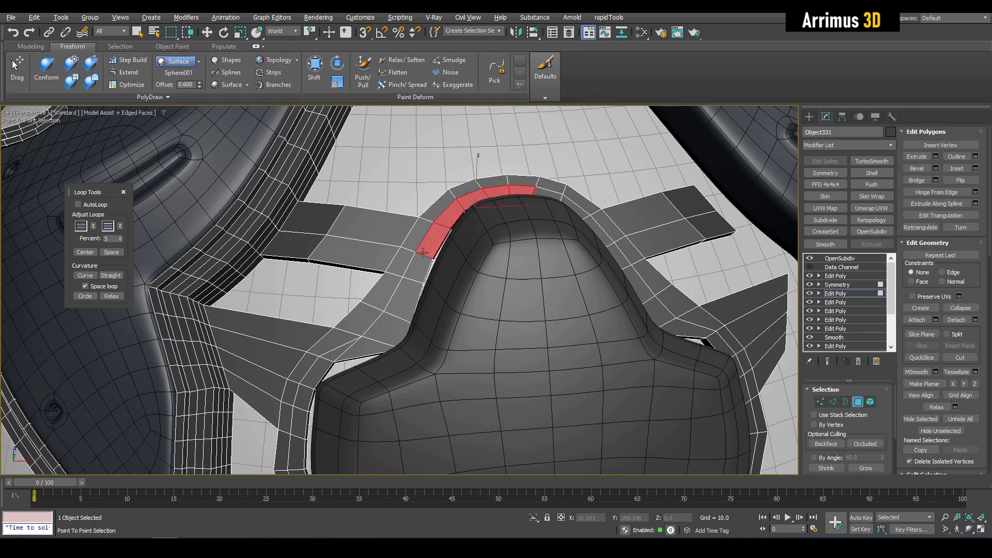
pyautogui.keyDown('alt'); pyautogui.click(409, 289); pyautogui.keyUp('alt')
pyautogui.keyDown('alt'); pyautogui.moveTo(408, 290); pyautogui.dragTo(375, 245, button='middle'); pyautogui.keyUp('alt')
pyautogui.hotkey('alt', 'f')
pyautogui.hotkey('ctrl', 'shift', 'b')
pyautogui.moveTo(374, 245); pyautogui.dragTo(383, 234)
# Examine the smoothed raised strip around the plate's upper end and the nearby struts, comparing it with the wireframe.
pyautogui.press('F4')
pyautogui.scroll(-3, 420, 253)
pyautogui.keyDown('alt'); pyautogui.moveTo(417, 284); pyautogui.dragTo(393, 328, button='middle'); pyautogui.keyUp('alt')
pyautogui.press('F4')
pyautogui.scroll(2, 394, 328)
pyautogui.keyDown('alt'); pyautogui.moveTo(401, 280); pyautogui.dragTo(375, 199, button='middle'); pyautogui.keyUp('alt')
pyautogui.press('2')
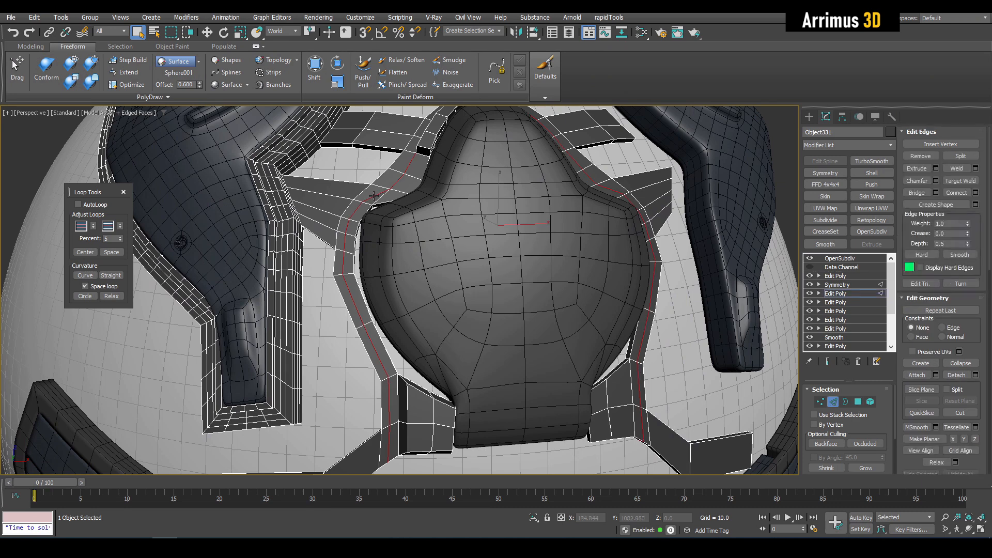
pyautogui.click(504, 233)
pyautogui.moveTo(501, 235); pyautogui.dragTo(488, 321, button='middle')
pyautogui.press('F4')
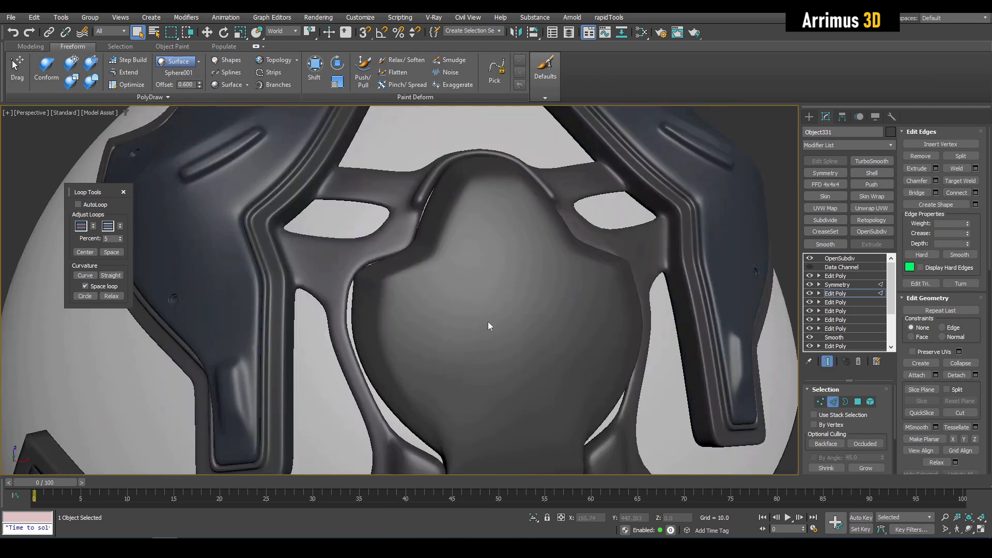
pyautogui.press('F4')
pyautogui.press('F4')
pyautogui.press('2')
pyautogui.keyDown('alt'); pyautogui.moveTo(435, 212); pyautogui.dragTo(399, 222, button='middle'); pyautogui.keyUp('alt')
pyautogui.moveTo(371, 182); pyautogui.dragTo(402, 226, button='middle')
pyautogui.press('F4')
pyautogui.scroll(2, 402, 227)
pyautogui.press('2')
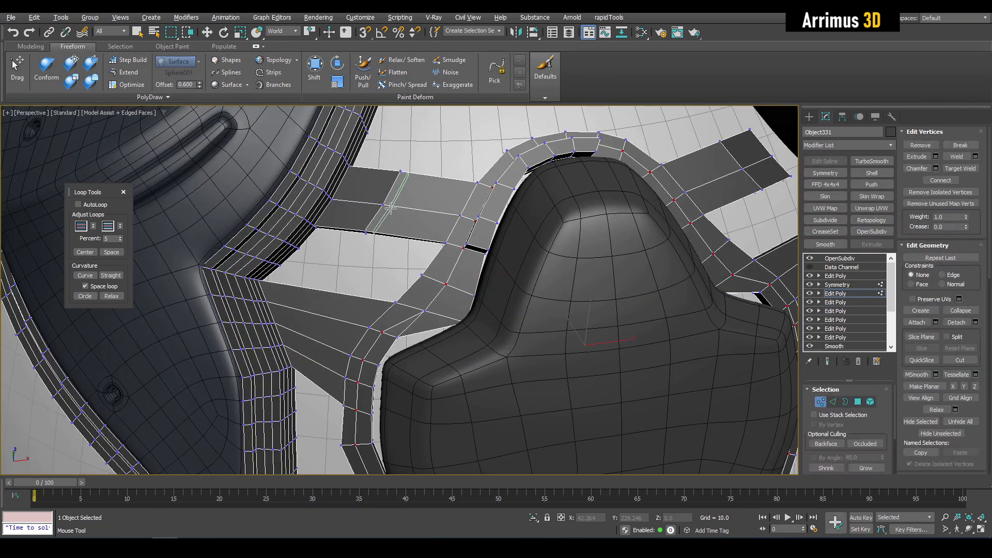
# Insert supporting edge loops across the two struts connecting the armour plate's band to the outer frame and check the smoothed surface.
pyautogui.press('w')
pyautogui.press('F4')
pyautogui.moveTo(397, 232); pyautogui.dragTo(435, 202, button='middle')
pyautogui.press('F4')
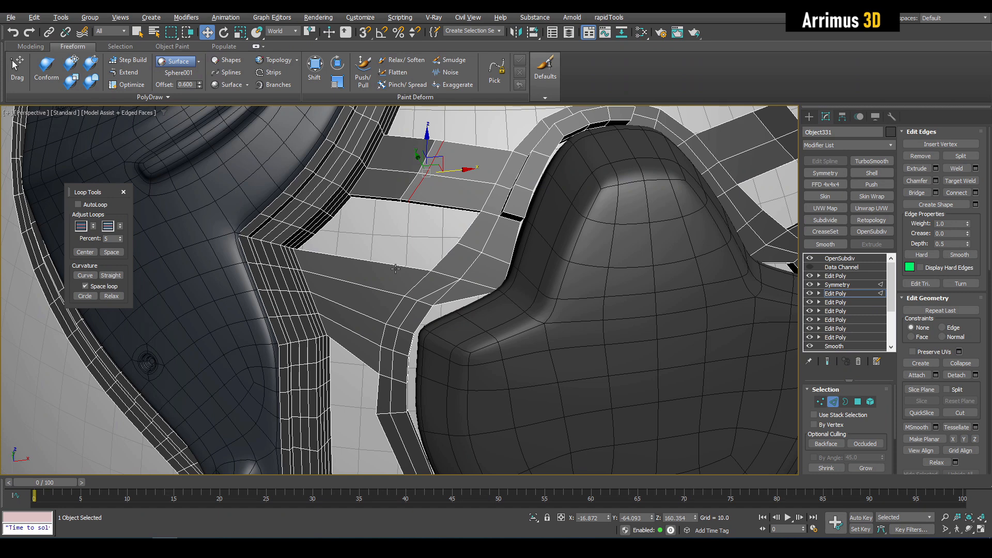
pyautogui.moveTo(397, 267); pyautogui.dragTo(417, 238, button='middle')
pyautogui.hotkey('alt', 'c')
pyautogui.click(364, 241)
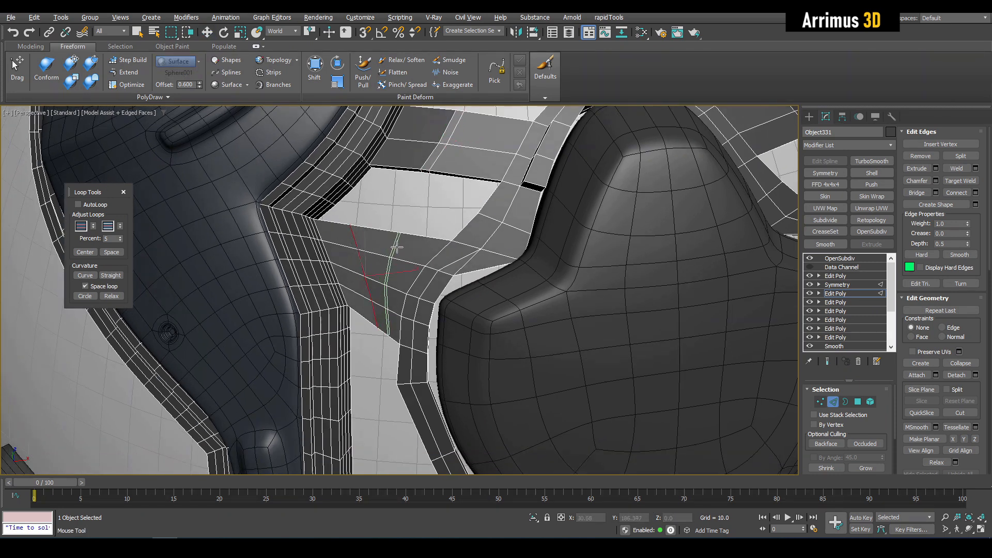
pyautogui.click(397, 247)
pyautogui.press('q')
pyautogui.press('F4')
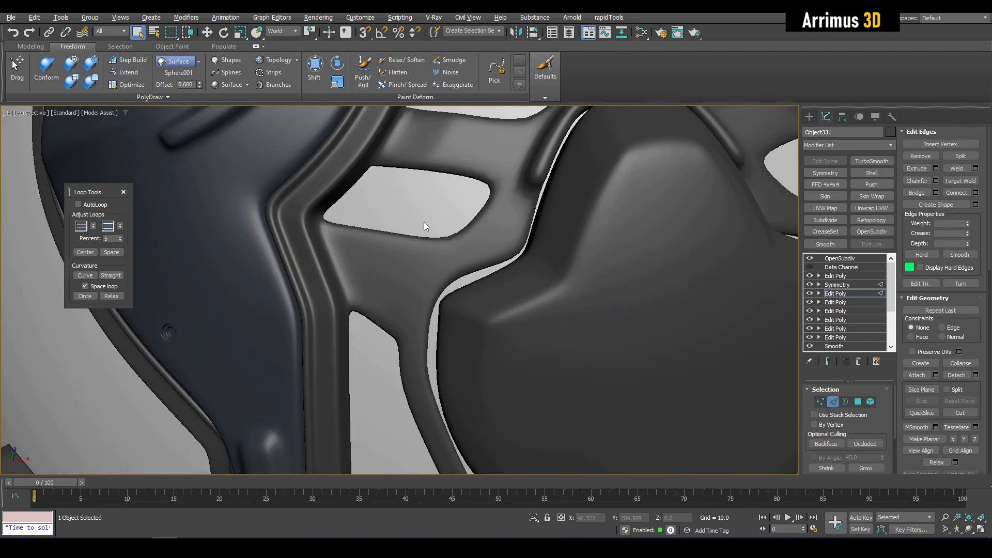
pyautogui.scroll(-3, 419, 228)
pyautogui.press('F4')
pyautogui.moveTo(445, 267); pyautogui.dragTo(439, 237, button='middle')
# Select the inner strip of band polygons running down the side of the central plate and extrude it outward.
pyautogui.press('2')
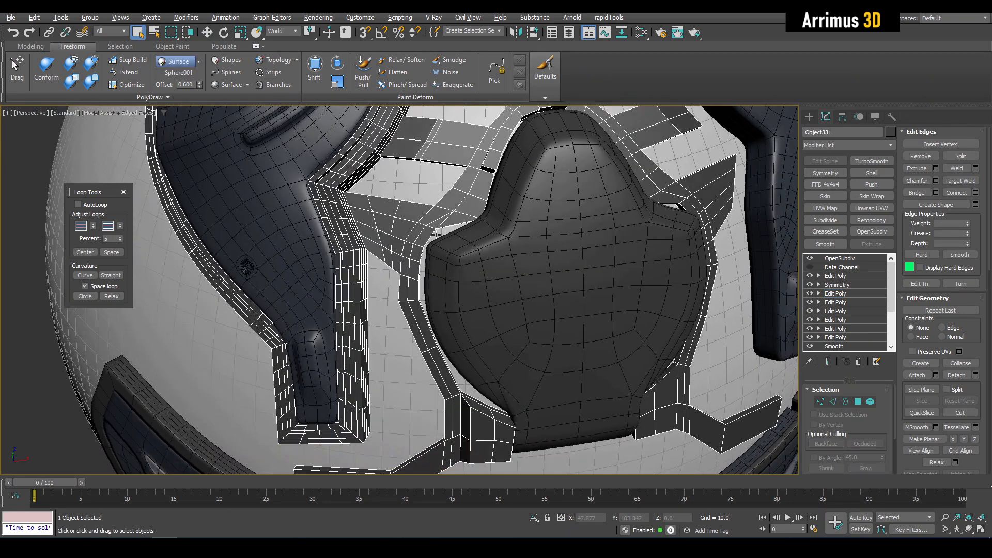
pyautogui.press('4')
pyautogui.scroll(4, 436, 235)
pyautogui.click(429, 239)
pyautogui.click(430, 358)
pyautogui.click(404, 334)
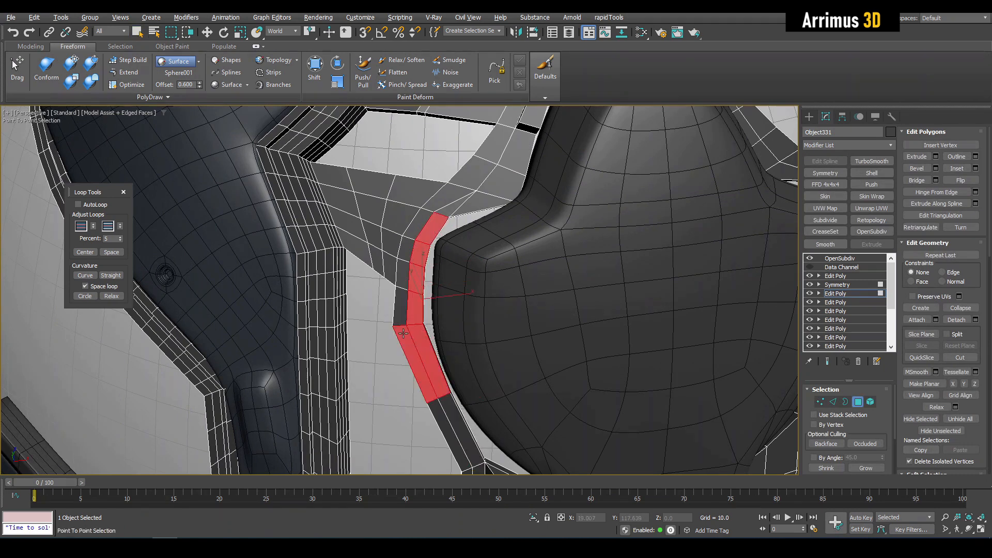
pyautogui.keyDown('ctrl'); pyautogui.click(444, 201); pyautogui.keyUp('ctrl')
pyautogui.keyDown('alt'); pyautogui.moveTo(424, 220); pyautogui.dragTo(454, 259, button='middle'); pyautogui.keyUp('alt')
pyautogui.press('q')
# Move the edge at the lower end of the raised side strip along the band so the end slopes into the surface.
pyautogui.press('2')
pyautogui.click(434, 318)
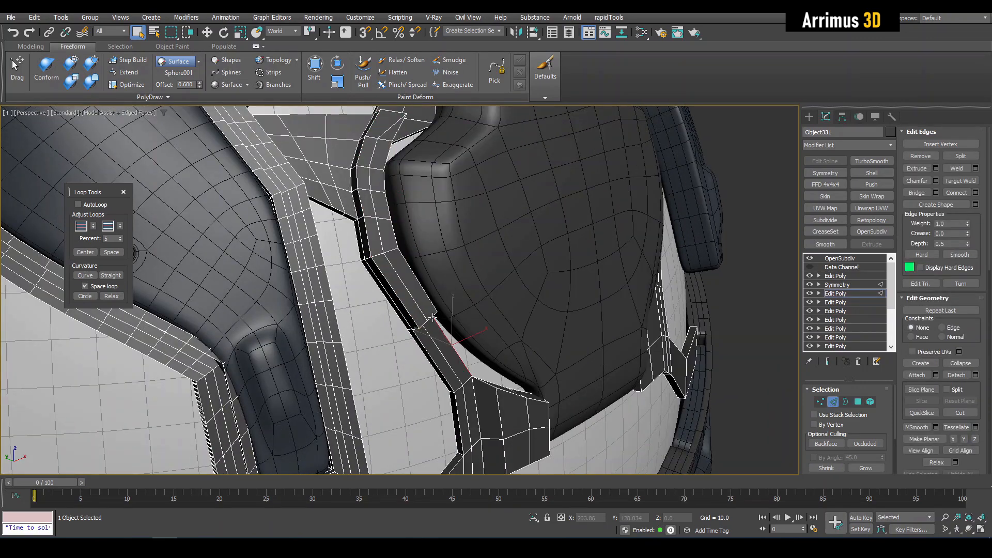
pyautogui.press('w')
pyautogui.moveTo(433, 322); pyautogui.dragTo(402, 283)
pyautogui.hotkey('shift', 'x')
pyautogui.press('q')
pyautogui.click(443, 270)
pyautogui.keyDown('alt'); pyautogui.moveTo(442, 271); pyautogui.dragTo(473, 275, button='middle'); pyautogui.keyUp('alt')
pyautogui.scroll(-2, 471, 265)
pyautogui.hotkey('alt', 'f')
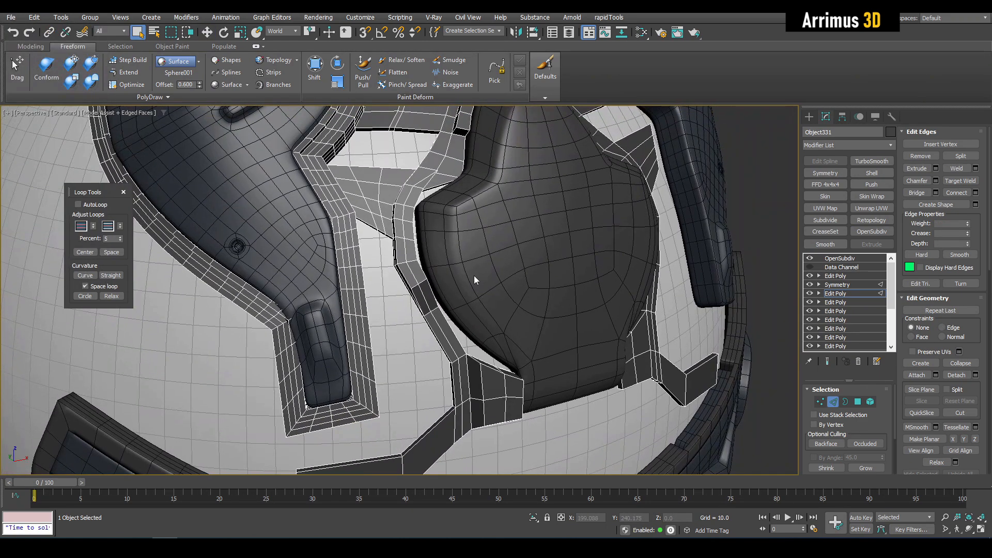
# Turn off isoline display and set iterations to 1 in the central plate's OpenSubdiv, and add an Edit Poly modifier above it.
pyautogui.press('2')
pyautogui.click(473, 275)
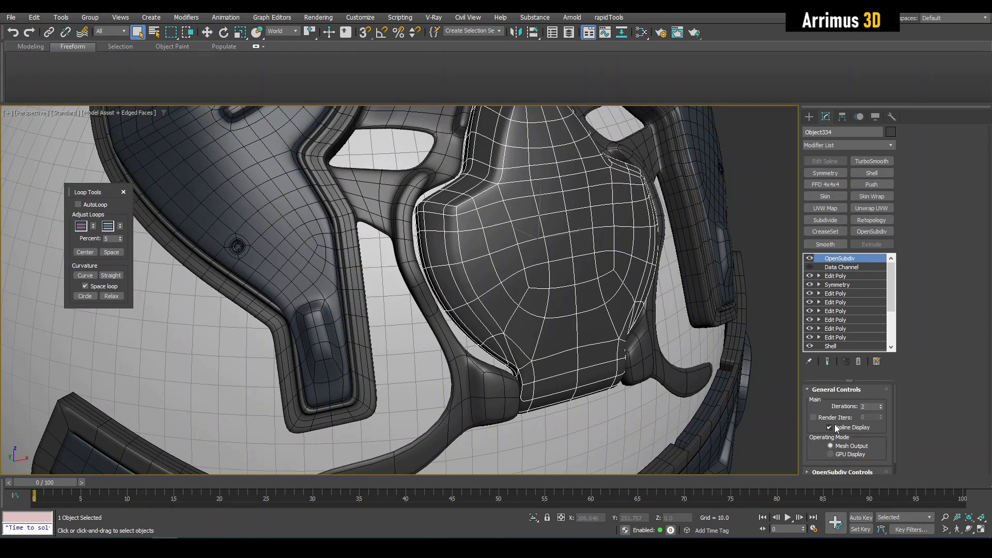
pyautogui.click(836, 429)
pyautogui.click(882, 409)
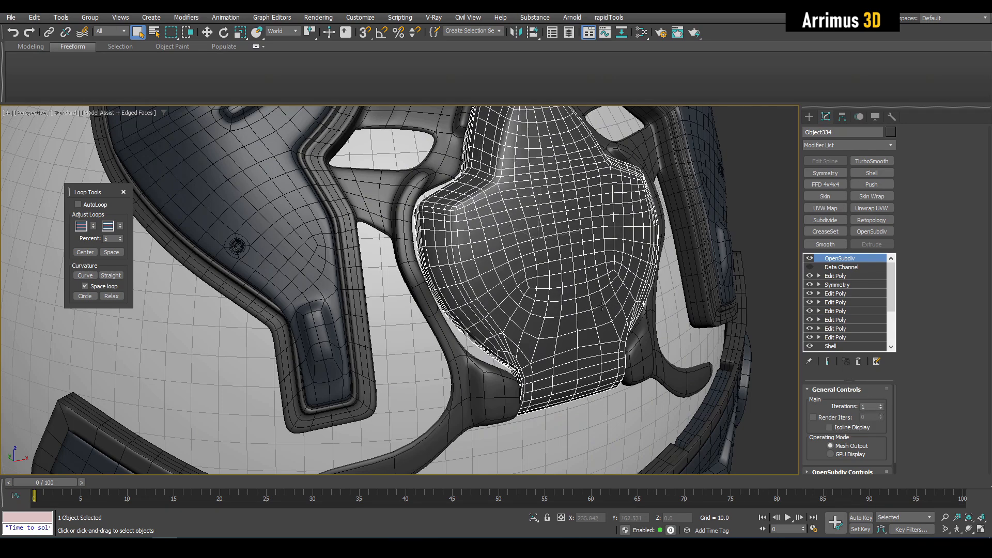
pyautogui.scroll(5, 554, 284)
pyautogui.hotkey('shift', 'e')
pyautogui.scroll(3, 438, 231)
pyautogui.press('4')
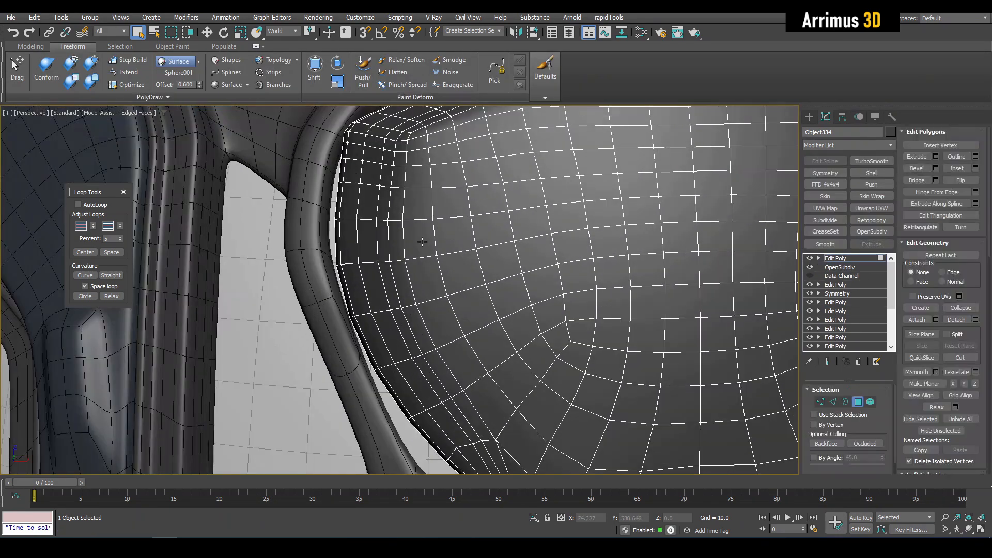
# Select a rectangular block of polygons near the plate's side edge and raise it into a pad, including the vertices around its border.
pyautogui.click(382, 239)
pyautogui.click(456, 266)
pyautogui.click(374, 274)
pyautogui.rightClick(385, 272)
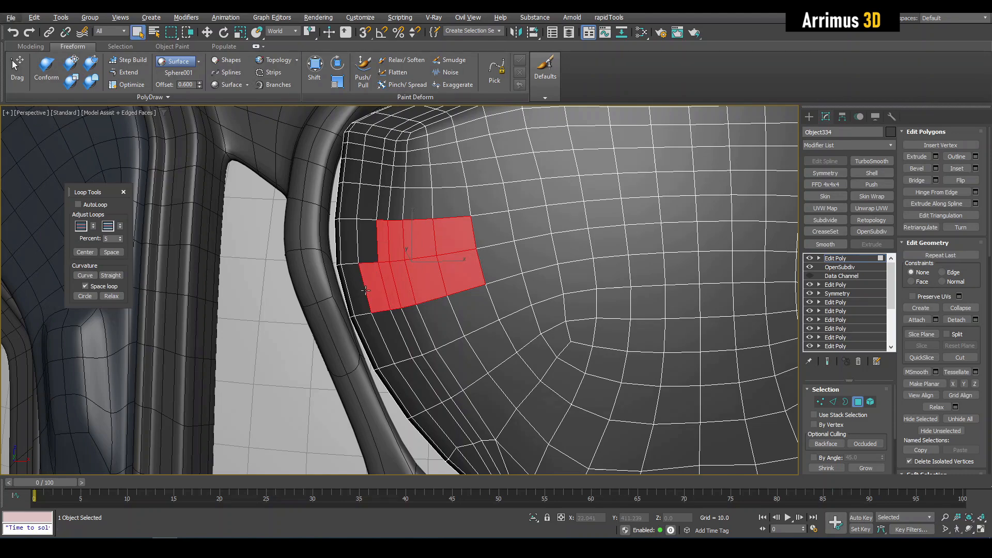
pyautogui.scroll(8, 364, 291)
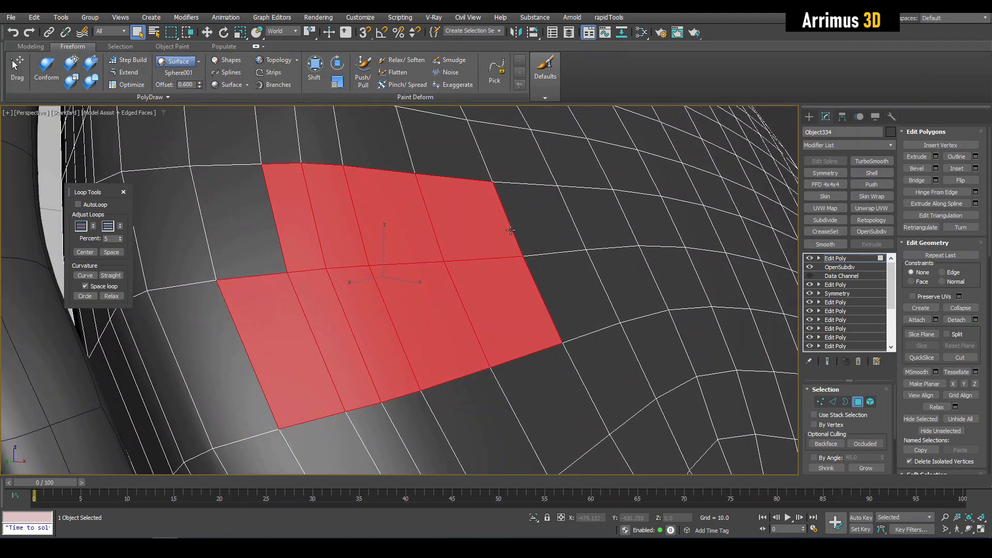
pyautogui.moveTo(248, 302); pyautogui.dragTo(267, 298, button='middle')
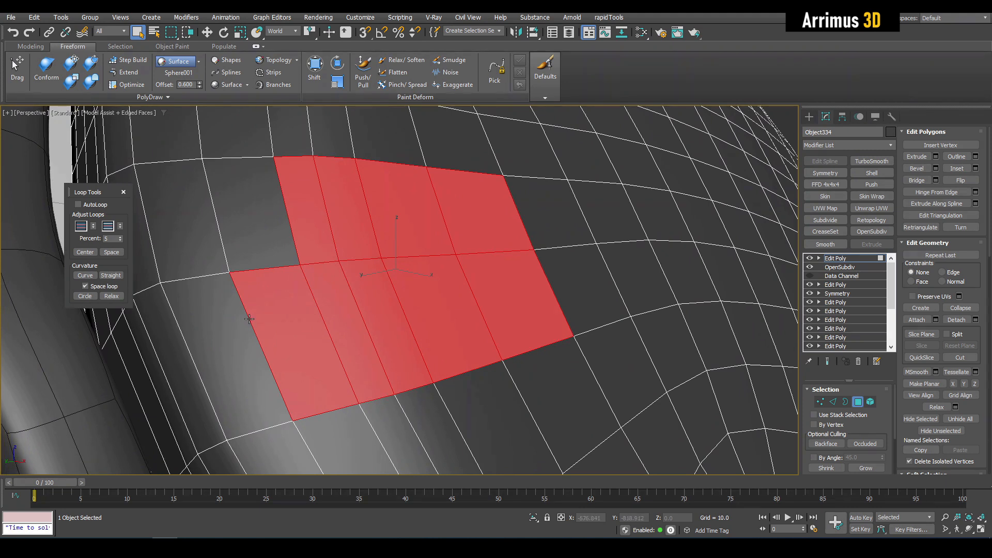
pyautogui.press('h')
pyautogui.moveTo(244, 311); pyautogui.dragTo(250, 314)
pyautogui.rightClick(250, 315)
pyautogui.scroll(-4, 250, 303)
pyautogui.press('1')
pyautogui.moveTo(239, 213); pyautogui.dragTo(468, 382)
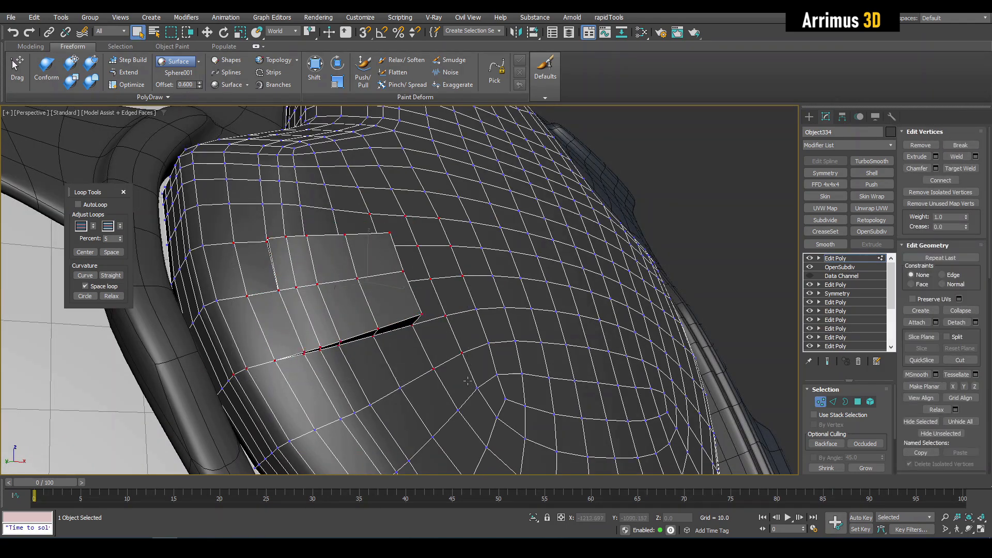
# Paste the copied modifiers, including Symmetry and OpenSubdiv, on top of the plate's new Edit Poly and check the smoothed pad.
pyautogui.click(842, 259)
pyautogui.rightClick(841, 258)
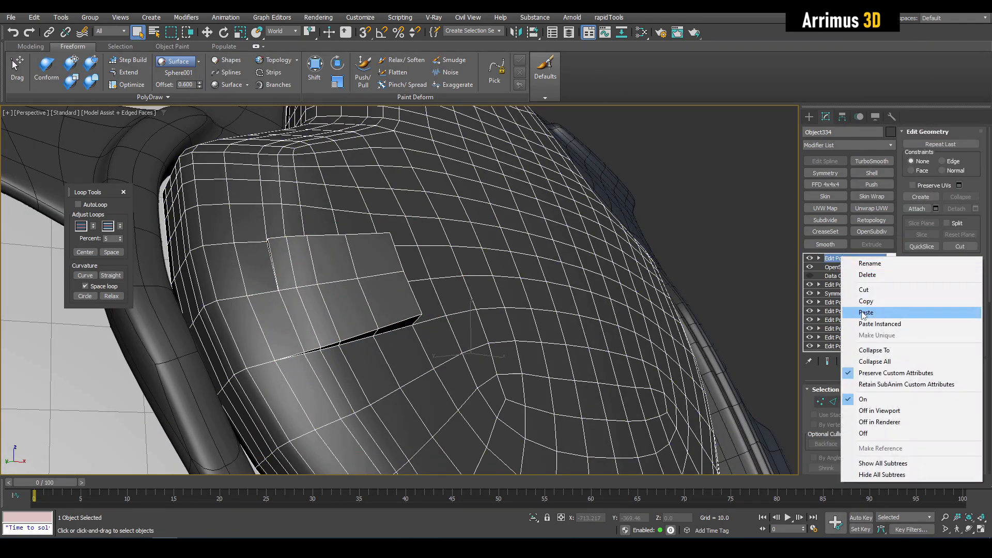
pyautogui.click(862, 313)
pyautogui.press('F4')
pyautogui.scroll(-4, 565, 282)
pyautogui.moveTo(603, 283); pyautogui.dragTo(570, 300, button='middle')
pyautogui.scroll(-3, 570, 300)
pyautogui.scroll(4, 534, 290)
pyautogui.press('F4')
pyautogui.press('F4')
pyautogui.press('F4')
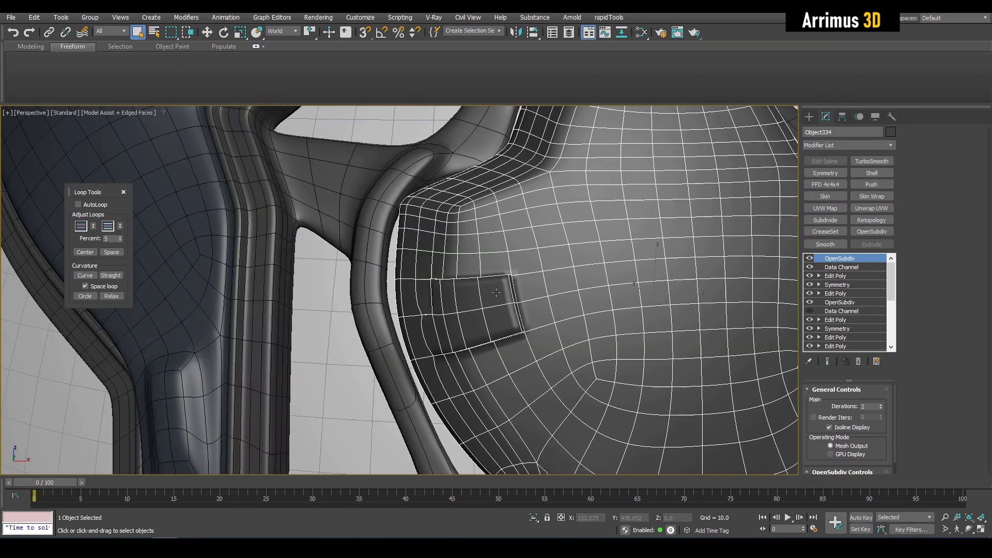
# In the Edit Poly below the upper Symmetry, select the polygons between the raised pad and the plate's side edge and inset them.
pyautogui.click(841, 293)
pyautogui.press('4')
pyautogui.scroll(4, 544, 309)
pyautogui.keyDown('alt'); pyautogui.moveTo(486, 275); pyautogui.dragTo(408, 287, button='middle'); pyautogui.keyUp('alt')
pyautogui.click(405, 287)
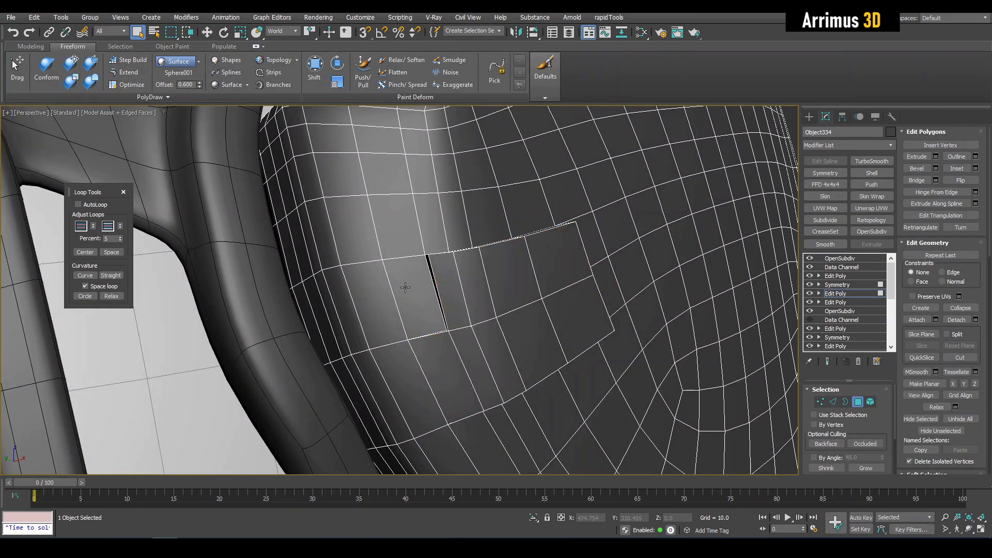
pyautogui.click(403, 273)
pyautogui.hotkey('alt', 'g')
pyautogui.click(352, 180)
pyautogui.click(372, 279)
pyautogui.rightClick(379, 263)
pyautogui.hotkey('shift', 'i')
pyautogui.moveTo(381, 264); pyautogui.dragTo(383, 251)
pyautogui.rightClick(384, 252)
# Bevel the inset polygons inward to form a narrow recess and move its floor slightly downward.
pyautogui.keyDown('alt'); pyautogui.moveTo(384, 252); pyautogui.dragTo(386, 226, button='middle'); pyautogui.keyUp('alt')
pyautogui.hotkey('ctrl', 'shift', 'b')
pyautogui.moveTo(386, 226); pyautogui.dragTo(379, 268)
pyautogui.press('w')
pyautogui.moveTo(379, 268)
pyautogui.keyDown('alt'); pyautogui.mouseDown(button='middle')
pyautogui.moveTo(368, 265)
pyautogui.moveTo(393, 264)
pyautogui.moveTo(385, 283)
pyautogui.mouseUp(button='middle'); pyautogui.keyUp('alt')
pyautogui.scroll(2, 381, 257)
pyautogui.press('F4')
pyautogui.scroll(-2, 385, 283)
pyautogui.moveTo(379, 259)
pyautogui.mouseDown()
pyautogui.moveTo(381, 274)
pyautogui.moveTo(378, 249)
pyautogui.moveTo(383, 275)
pyautogui.mouseUp()
pyautogui.press('F3')
pyautogui.press('F4')
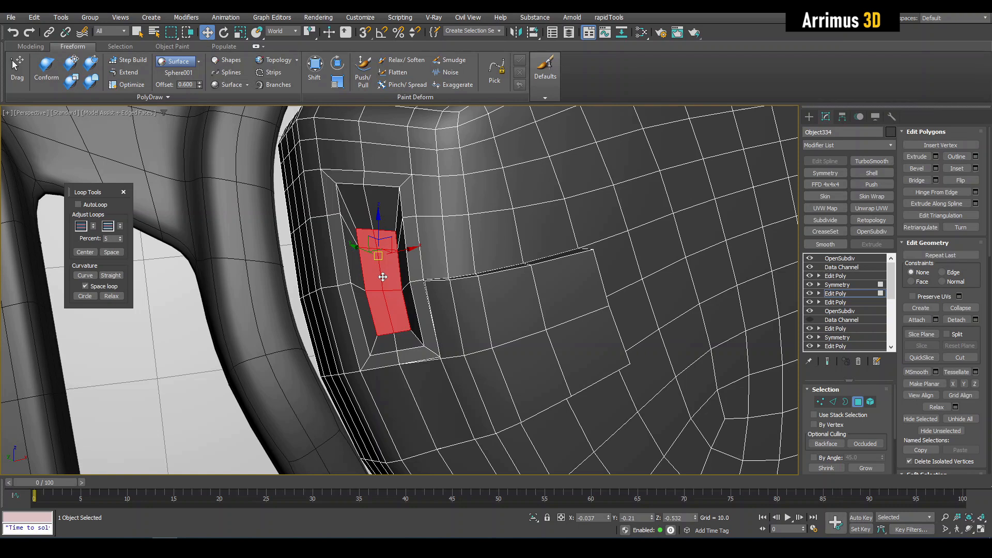
# Adjust the edges at the upper end of the recess floor to form a smoother slope and check the mirrored, smoothed plate.
pyautogui.press('2')
pyautogui.press('q')
pyautogui.click(385, 233)
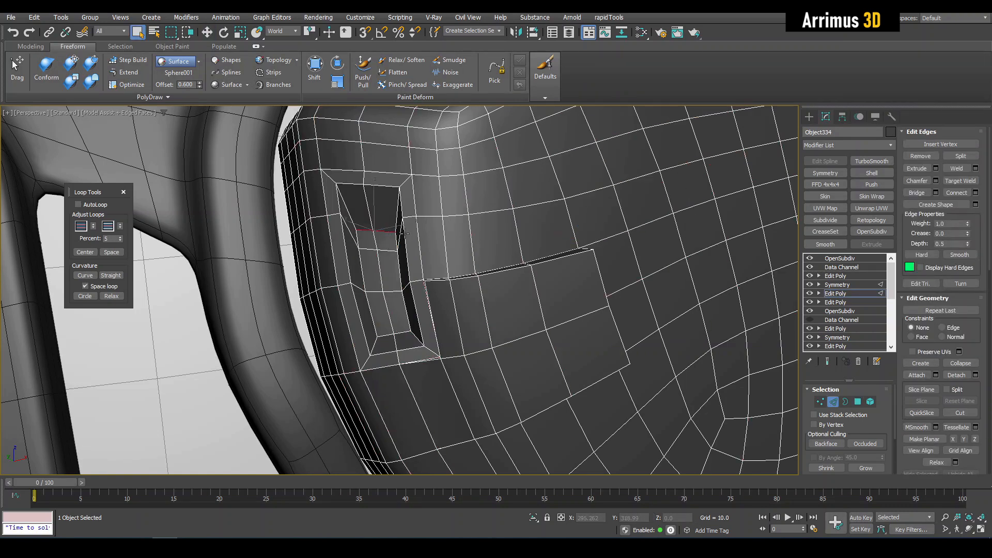
pyautogui.hotkey('shift', 'f')
pyautogui.hotkey('shift', 'f')
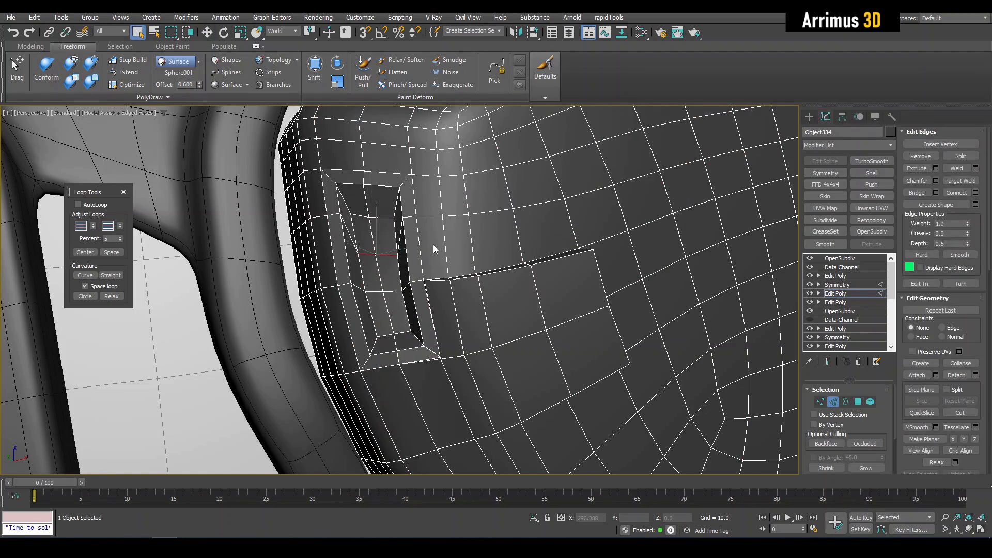
pyautogui.click(483, 238)
pyautogui.press('F4')
pyautogui.scroll(-6, 488, 238)
pyautogui.keyDown('alt'); pyautogui.moveTo(722, 278); pyautogui.dragTo(570, 281, button='middle'); pyautogui.keyUp('alt')
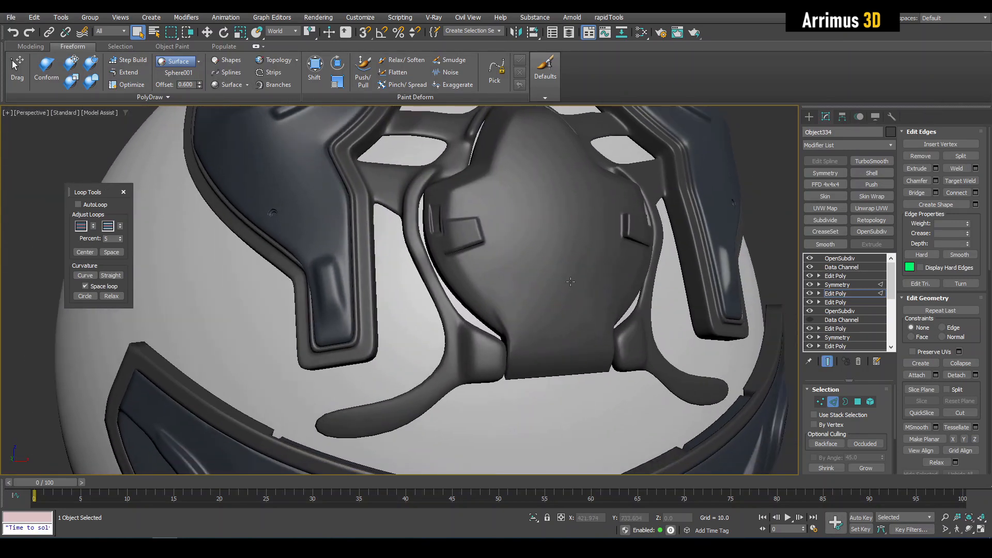
# Select the cluster of polygons around the pole below the raised pad and reshape it into a regular octagon.
pyautogui.press('4')
pyautogui.scroll(4, 543, 279)
pyautogui.press('F4')
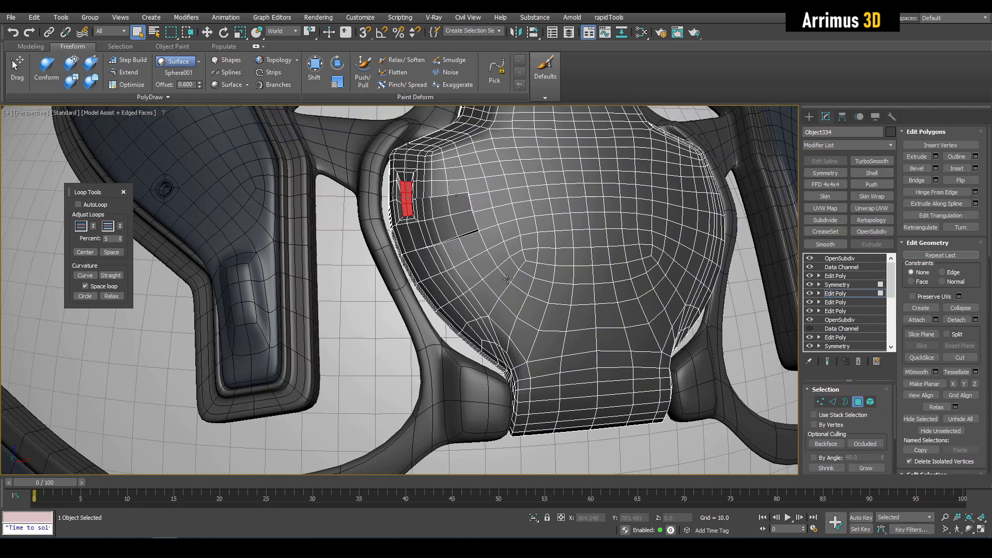
pyautogui.scroll(3, 509, 279)
pyautogui.click(510, 268)
pyautogui.keyDown('ctrl'); pyautogui.click(535, 242); pyautogui.keyUp('ctrl')
pyautogui.keyDown('ctrl'); pyautogui.click(552, 230); pyautogui.keyUp('ctrl')
pyautogui.keyDown('ctrl'); pyautogui.click(551, 255); pyautogui.keyUp('ctrl')
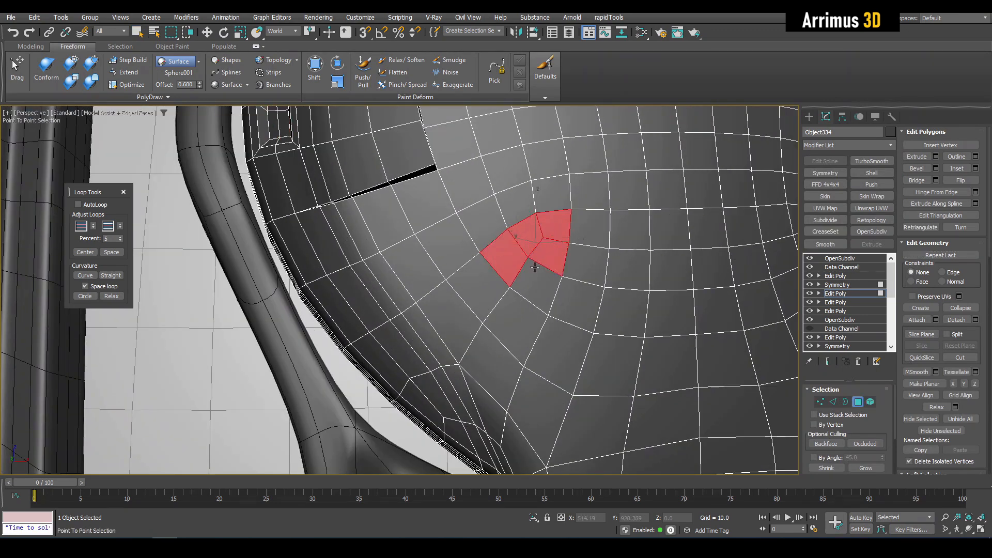
pyautogui.keyDown('ctrl'); pyautogui.click(535, 267); pyautogui.keyUp('ctrl')
pyautogui.press('g')
# Scale and bevel the octagon with the Face constraint active to build a concentric, stepped circular socket in the plate.
pyautogui.moveTo(513, 277); pyautogui.dragTo(498, 304, button='middle')
pyautogui.scroll(-5, 474, 305)
pyautogui.moveTo(458, 233); pyautogui.dragTo(445, 254, button='middle')
pyautogui.scroll(6, 476, 310)
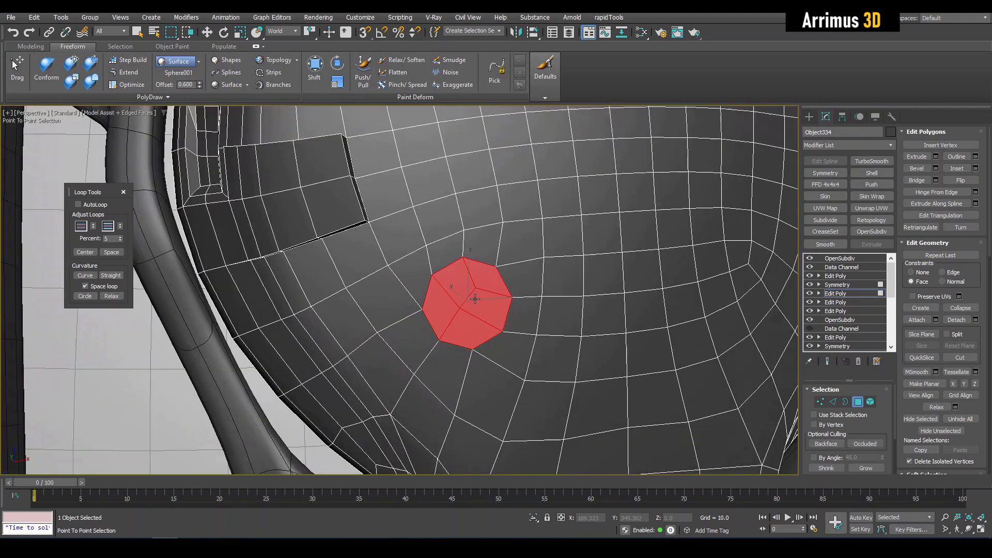
pyautogui.press('r')
pyautogui.moveTo(460, 296); pyautogui.dragTo(463, 301)
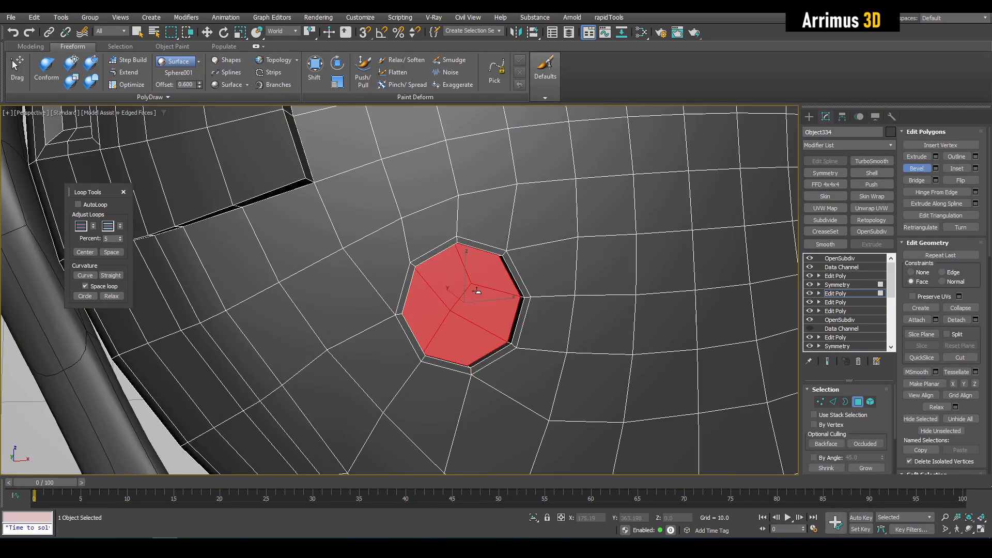
pyautogui.moveTo(476, 294); pyautogui.dragTo(451, 298, button='middle')
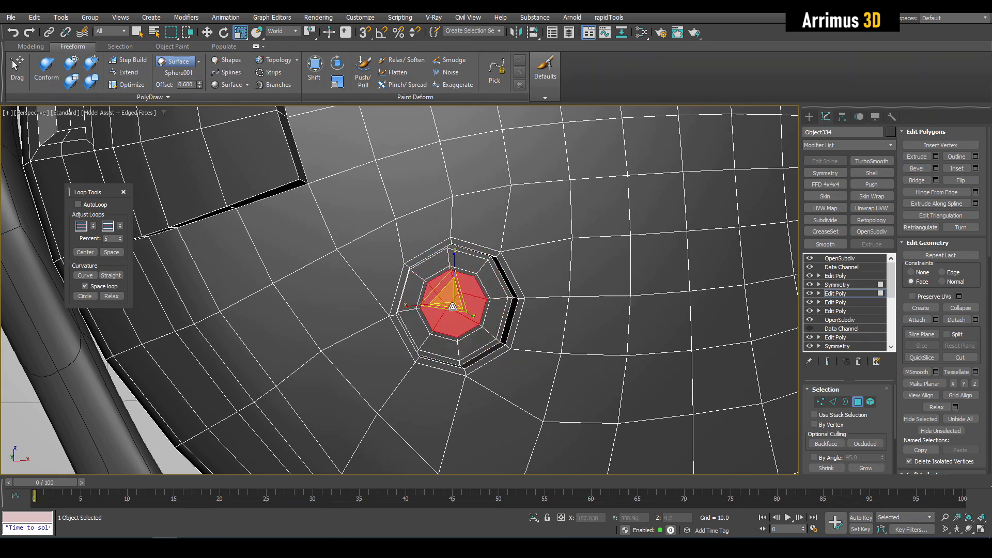
pyautogui.scroll(2, 453, 304)
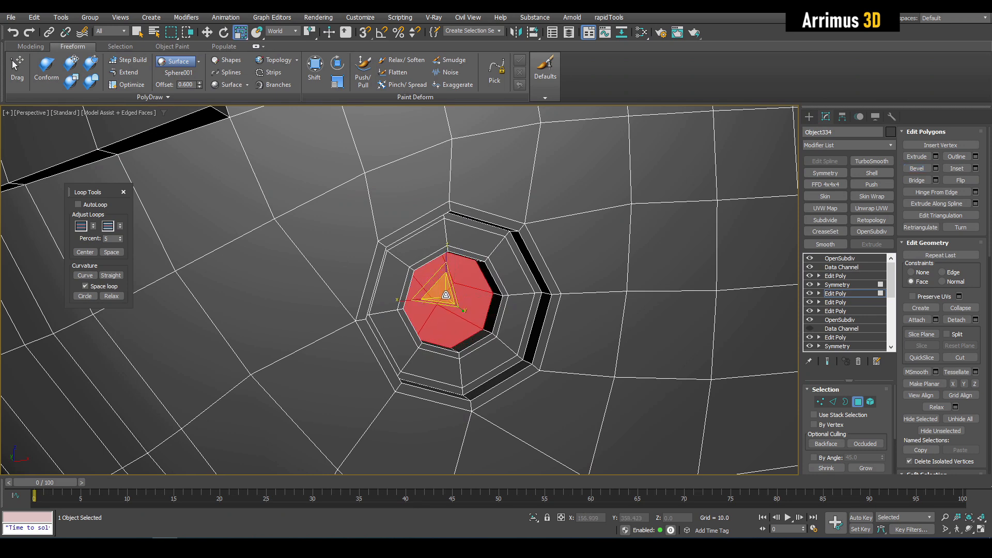
# Turn off the plate's upper Data Channel modifier and check the smoothed sockets and pads.
pyautogui.moveTo(523, 309); pyautogui.dragTo(498, 278, button='middle')
pyautogui.press('F4')
pyautogui.scroll(-5, 493, 294)
pyautogui.press('4')
pyautogui.click(809, 267)
pyautogui.keyDown('alt'); pyautogui.moveTo(687, 283); pyautogui.dragTo(606, 279, button='middle'); pyautogui.keyUp('alt')
pyautogui.scroll(-4, 603, 278)
pyautogui.press('4')
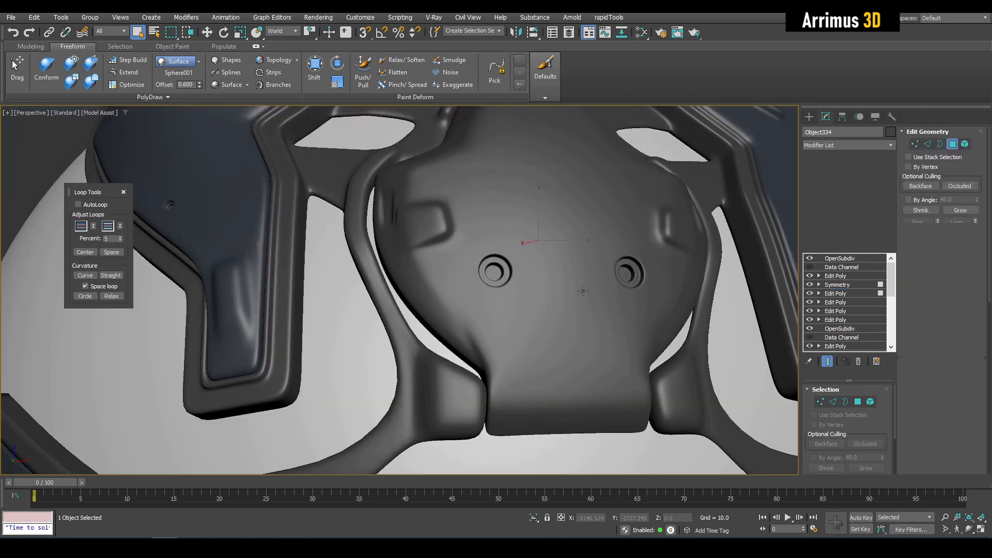
# Select the block of six polygons just above the circular socket and rotate it diagonally with the Face constraint on.
pyautogui.press('F4')
pyautogui.scroll(2, 503, 251)
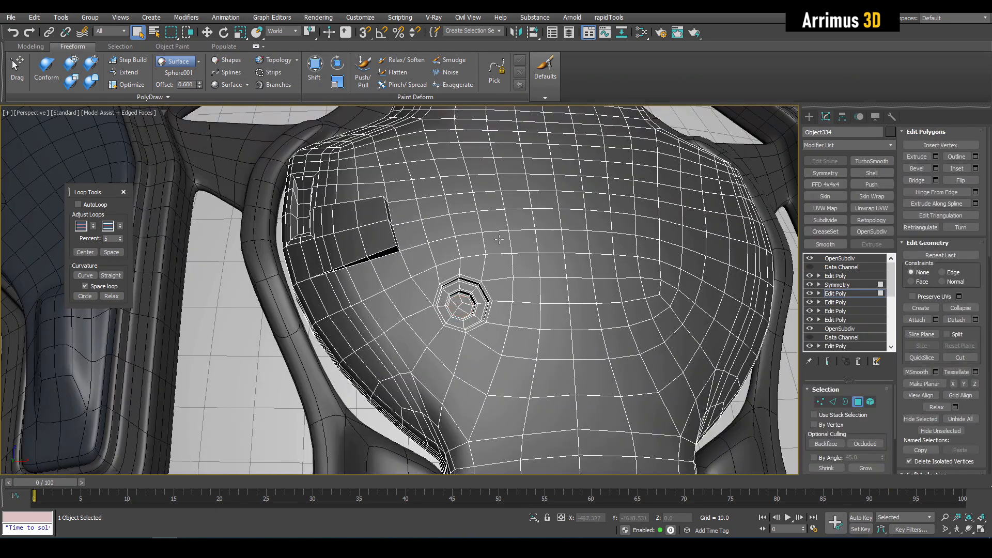
pyautogui.scroll(3, 500, 236)
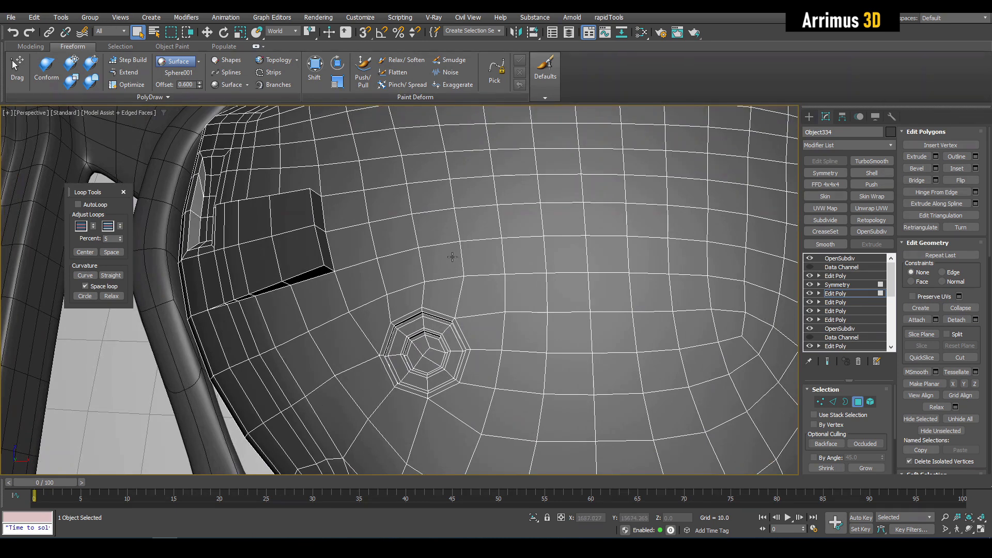
pyautogui.click(451, 257)
pyautogui.click(446, 225)
pyautogui.rightClick(485, 248)
pyautogui.press('e')
pyautogui.hotkey('shift', 'x')
pyautogui.keyDown('alt'); pyautogui.moveTo(514, 246); pyautogui.dragTo(504, 260, button='middle'); pyautogui.keyUp('alt')
pyautogui.moveTo(518, 231); pyautogui.dragTo(538, 238)
# Switch the reference coordinate system to Working and scale the rotated polygon block into a cleaner rectangle.
pyautogui.click(31, 46)
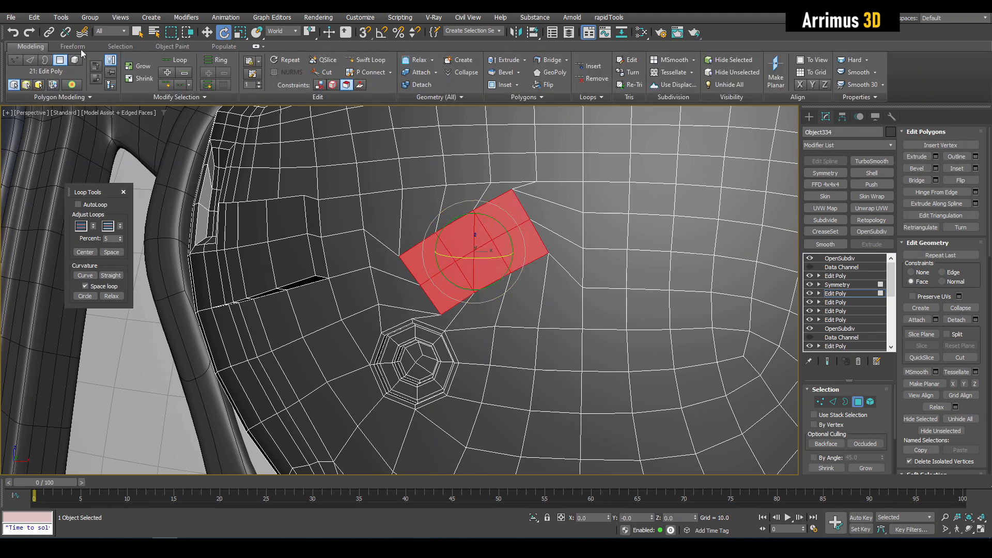
pyautogui.press('r')
pyautogui.moveTo(485, 250); pyautogui.dragTo(482, 260)
pyautogui.press('2')
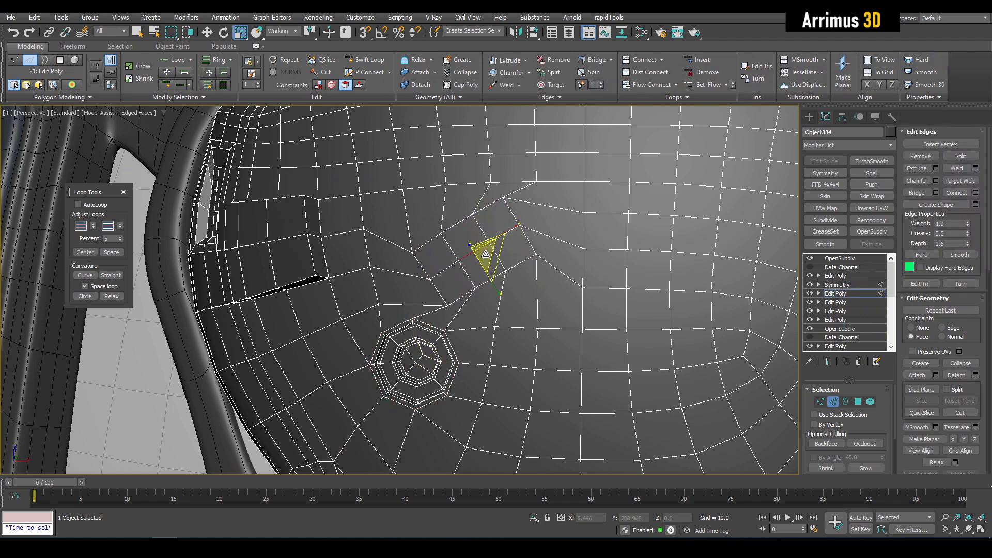
pyautogui.press('4')
pyautogui.scroll(3, 483, 257)
pyautogui.moveTo(483, 258); pyautogui.dragTo(484, 273)
# Even out the diagonal polygon block with GeoPoly, stretch it into a longer rectangle and set the constraint back to None.
pyautogui.click(558, 74)
pyautogui.click(558, 74)
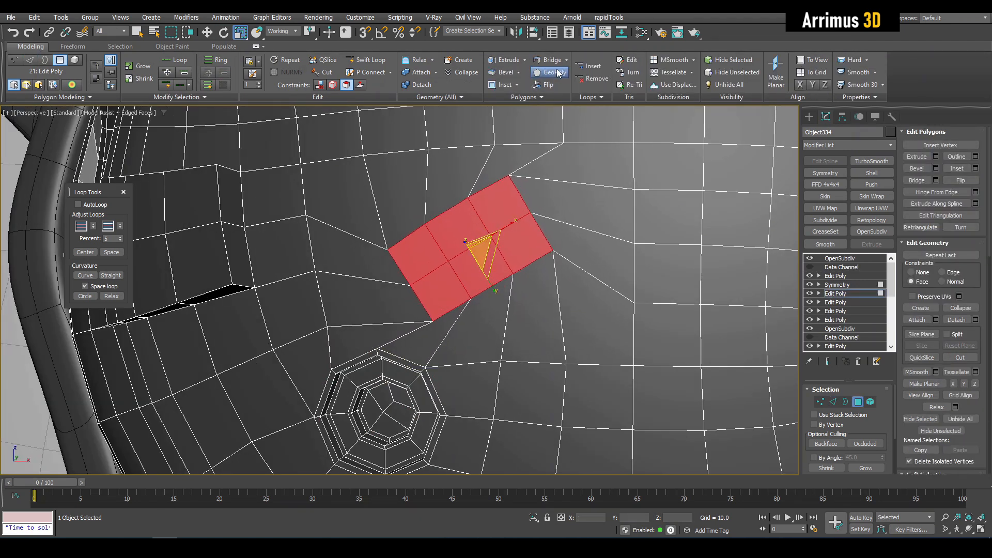
pyautogui.moveTo(496, 288); pyautogui.dragTo(448, 259)
pyautogui.press('w')
pyautogui.moveTo(457, 265); pyautogui.dragTo(476, 222, button='middle')
pyautogui.scroll(4, 486, 217)
pyautogui.hotkey('shift', 'x')
pyautogui.scroll(-5, 397, 265)
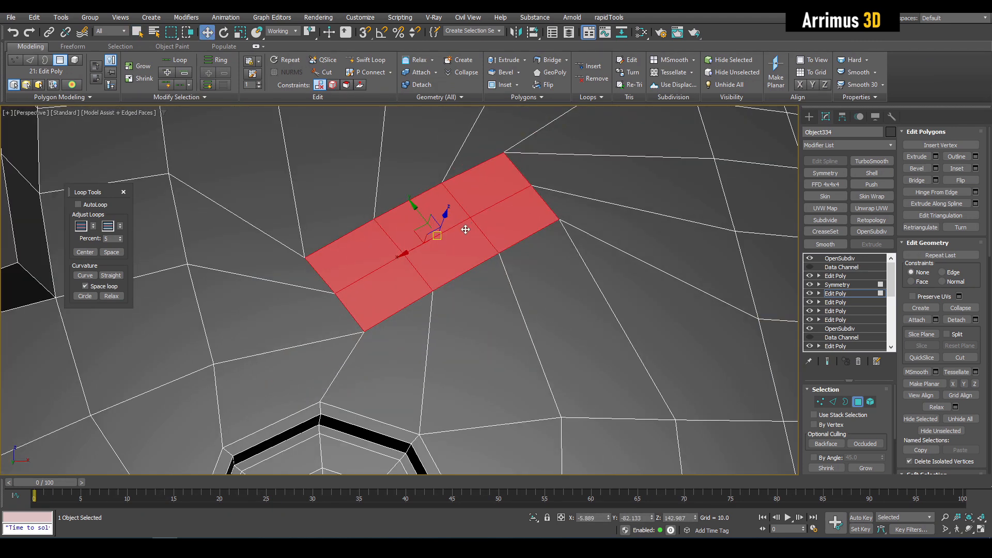
# Inset the diagonal six-polygon block above the circular socket and bevel it inward into a recessed slot.
pyautogui.hotkey('shift', 'i')
pyautogui.rightClick(455, 218)
pyautogui.hotkey('ctrl', 'shift', 'b')
pyautogui.moveTo(437, 224); pyautogui.dragTo(434, 244)
pyautogui.rightClick(435, 228)
# Shift the slot's floor polygons toward its lower end to slope the recess, and check the smoothed plate.
pyautogui.press('r')
pyautogui.press('w')
pyautogui.keyDown('alt'); pyautogui.moveTo(434, 244); pyautogui.dragTo(435, 247, button='middle'); pyautogui.keyUp('alt')
pyautogui.moveTo(421, 234); pyautogui.dragTo(390, 241)
pyautogui.press('F4')
pyautogui.press('r')
pyautogui.press('F4')
pyautogui.press('w')
pyautogui.press('F4')
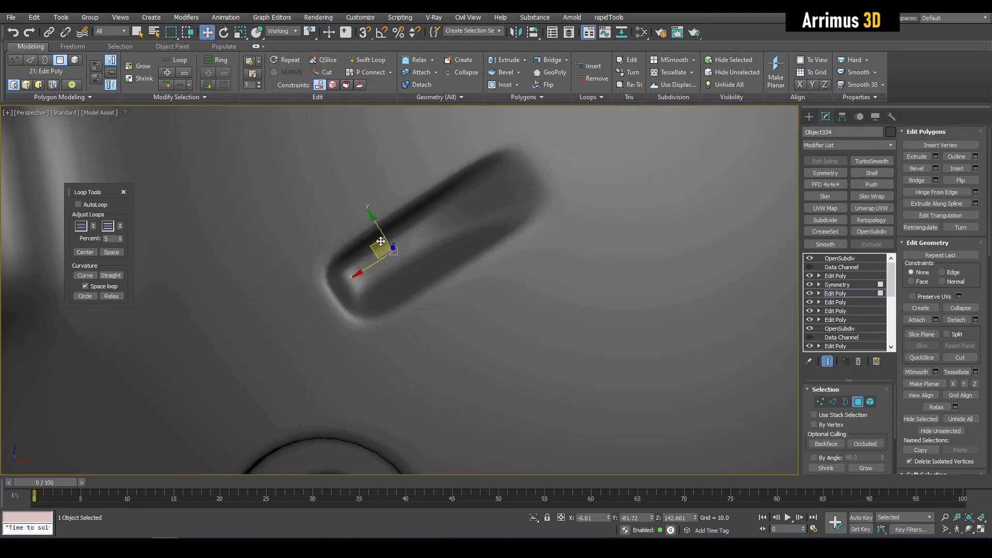
pyautogui.scroll(-5, 377, 242)
pyautogui.press('4')
pyautogui.press('q')
pyautogui.keyDown('alt'); pyautogui.moveTo(460, 274); pyautogui.dragTo(432, 261, button='middle'); pyautogui.keyUp('alt')
pyautogui.scroll(-1, 434, 259)
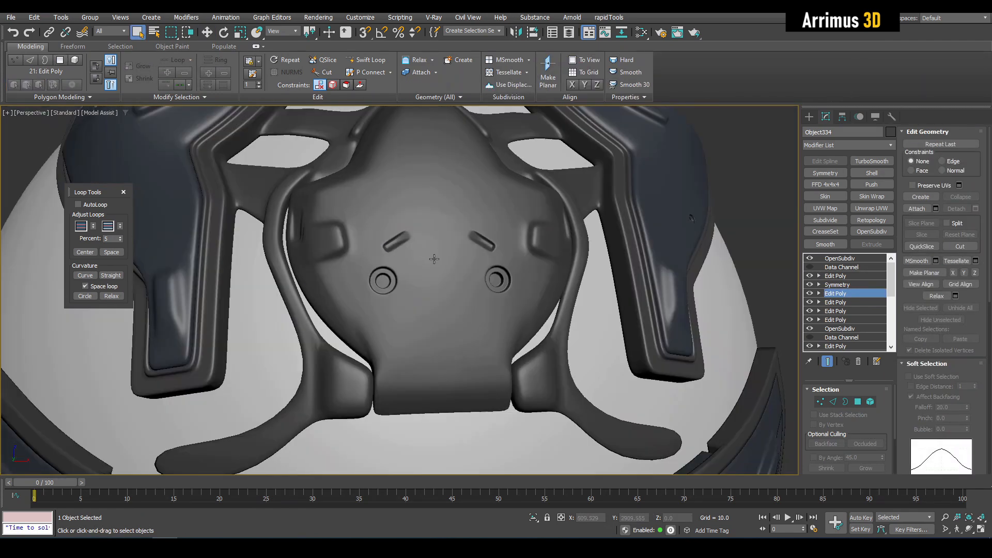
# Try selecting a horizontal edge row above the slot with the vertical loop beside it, excluding the loop's lower section.
pyautogui.press('1')
pyautogui.press('F4')
pyautogui.scroll(4, 385, 209)
pyautogui.press('2')
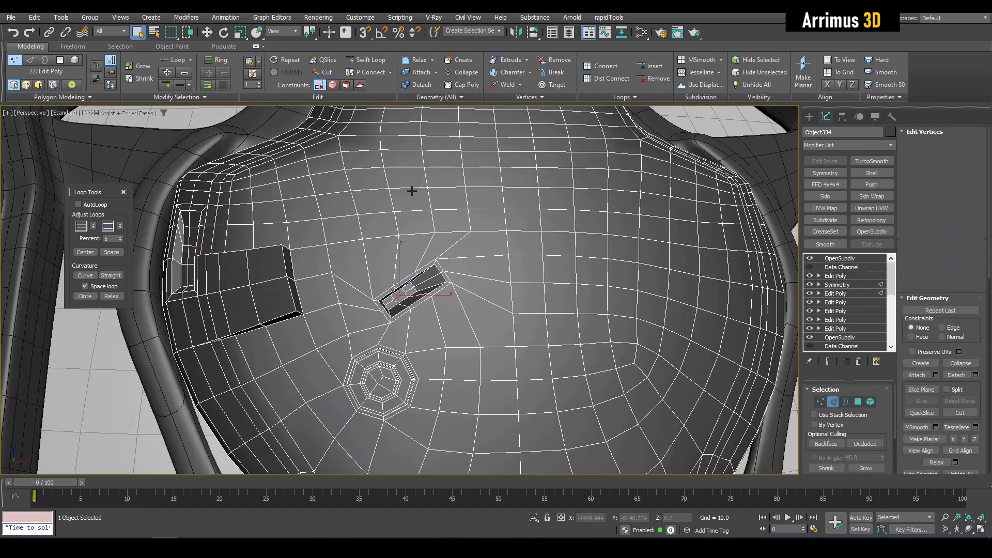
pyautogui.doubleClick(413, 187)
pyautogui.keyDown('alt'); pyautogui.moveTo(412, 186); pyautogui.dragTo(361, 224, button='middle'); pyautogui.keyUp('alt')
pyautogui.keyDown('ctrl'); pyautogui.doubleClick(320, 223); pyautogui.keyUp('ctrl')
pyautogui.scroll(-5, 326, 223)
pyautogui.keyDown('alt'); pyautogui.moveTo(349, 305); pyautogui.dragTo(338, 241, button='middle'); pyautogui.keyUp('alt')
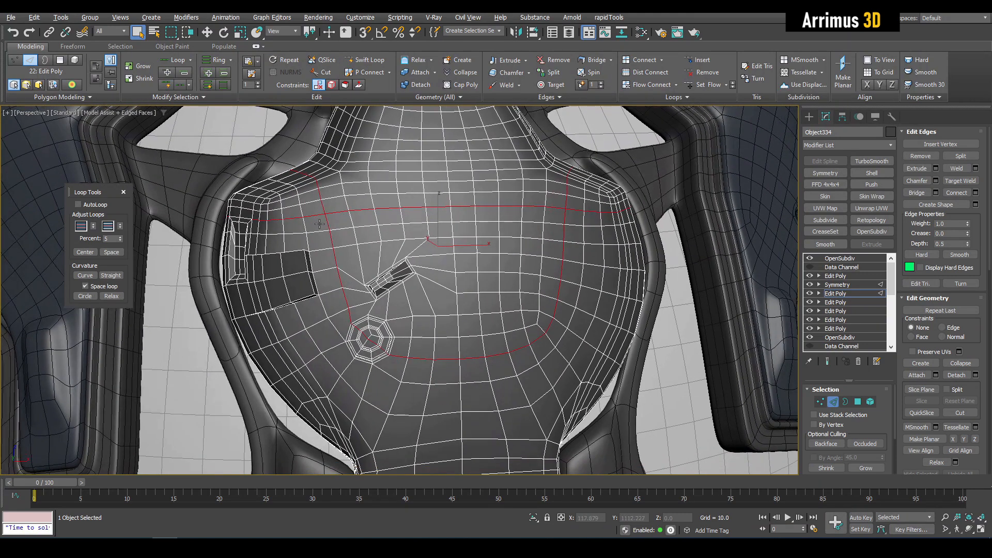
pyautogui.keyDown('alt'); pyautogui.moveTo(534, 357); pyautogui.dragTo(588, 409); pyautogui.keyUp('alt')
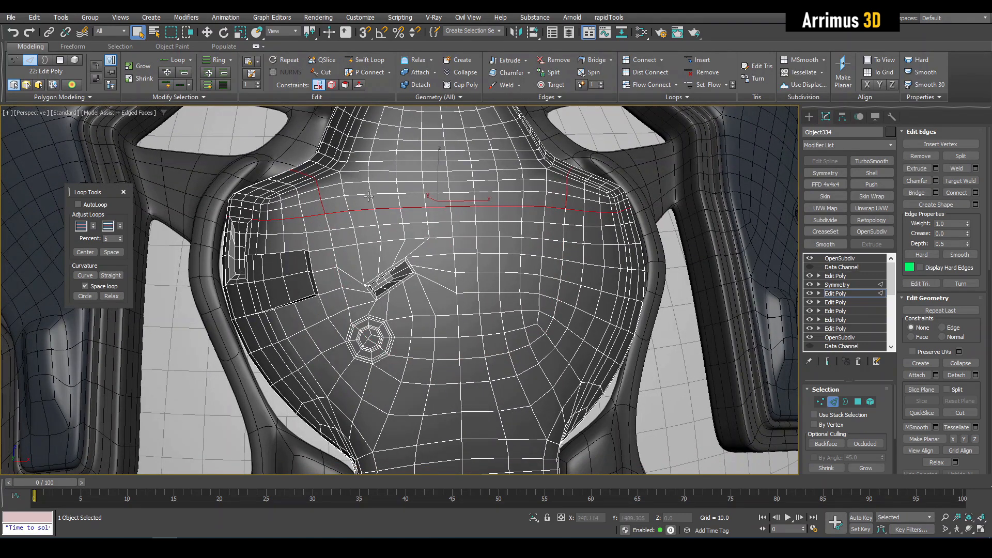
# Reselect the vertical loop together with the edge row directly above the slot, deselecting everything below that row.
pyautogui.scroll(4, 370, 196)
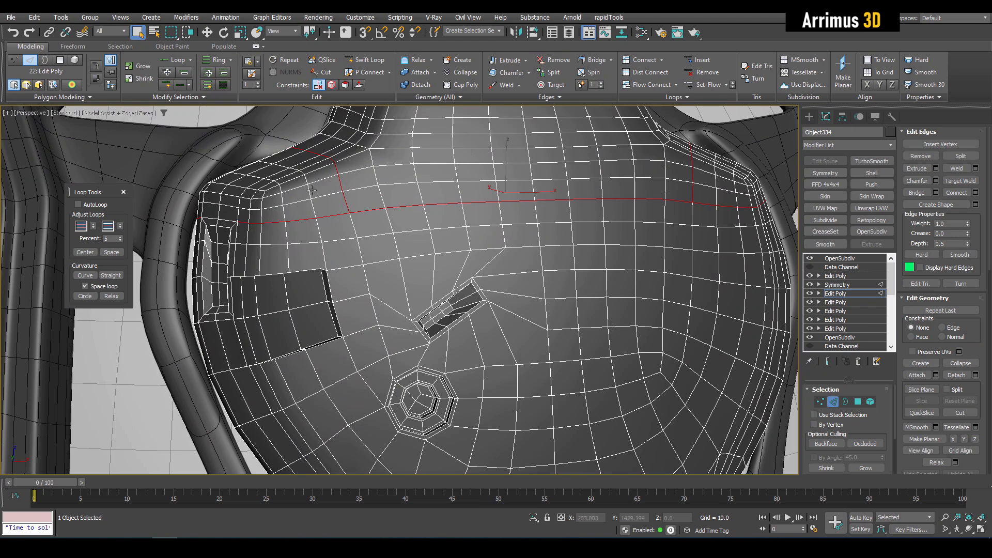
pyautogui.click(310, 193)
pyautogui.doubleClick(344, 202)
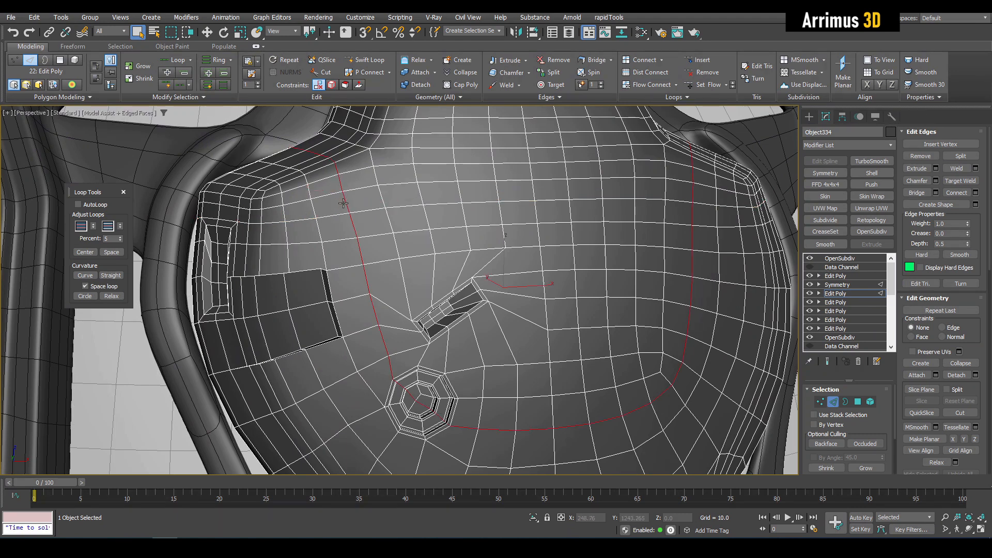
pyautogui.keyDown('ctrl'); pyautogui.doubleClick(364, 259); pyautogui.keyUp('ctrl')
pyautogui.scroll(-2, 364, 261)
pyautogui.keyDown('alt'); pyautogui.moveTo(630, 398); pyautogui.dragTo(631, 398); pyautogui.keyUp('alt')
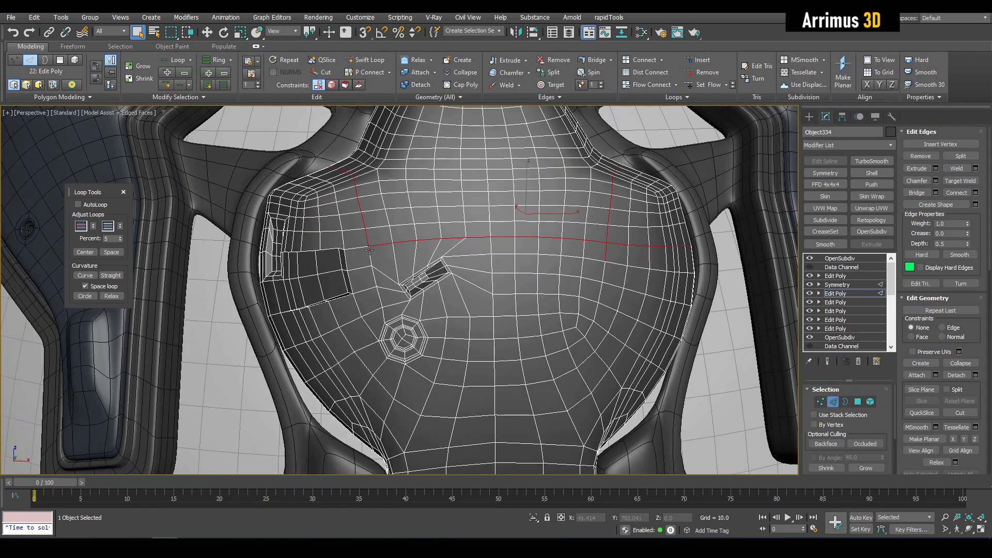
# Straighten the vertices around the corner of the selected edge path with the Face constraint, and set the constraint back to None.
pyautogui.scroll(5, 364, 243)
pyautogui.press('1')
pyautogui.click(356, 221)
pyautogui.press('w')
pyautogui.moveTo(381, 255); pyautogui.dragTo(382, 267, button='middle')
pyautogui.hotkey('shift', 'x')
pyautogui.moveTo(357, 231); pyautogui.dragTo(446, 205)
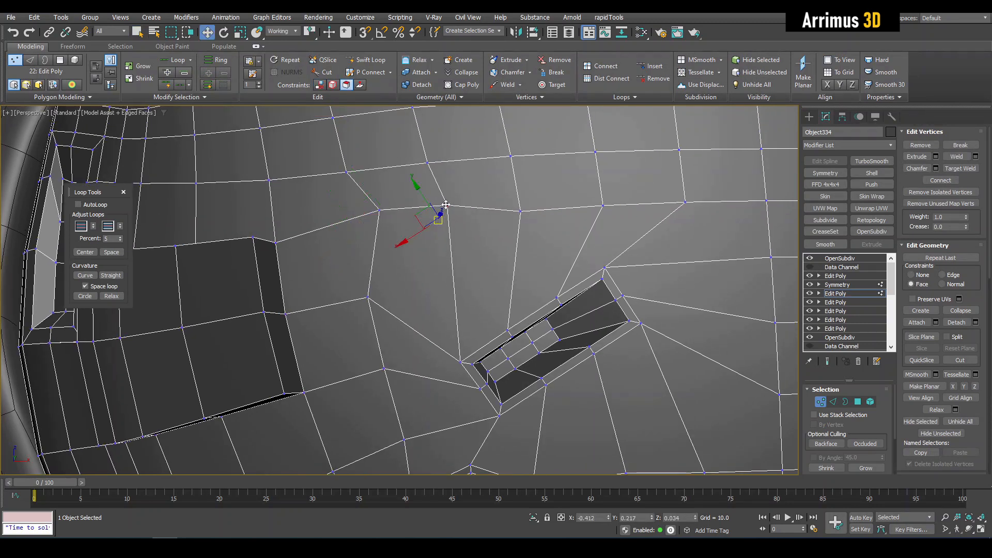
pyautogui.moveTo(519, 210); pyautogui.dragTo(519, 207)
pyautogui.moveTo(379, 209); pyautogui.dragTo(379, 206)
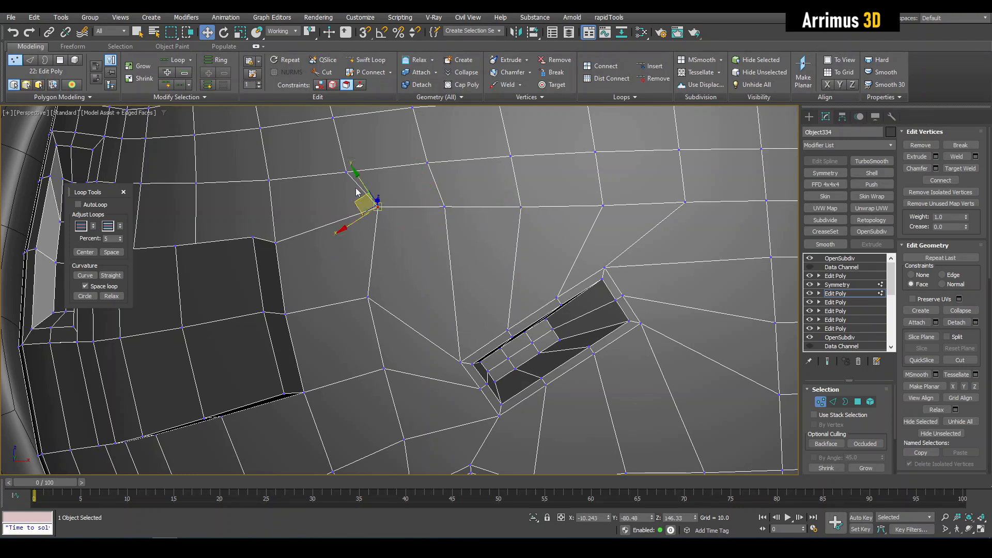
pyautogui.moveTo(344, 170); pyautogui.dragTo(350, 169)
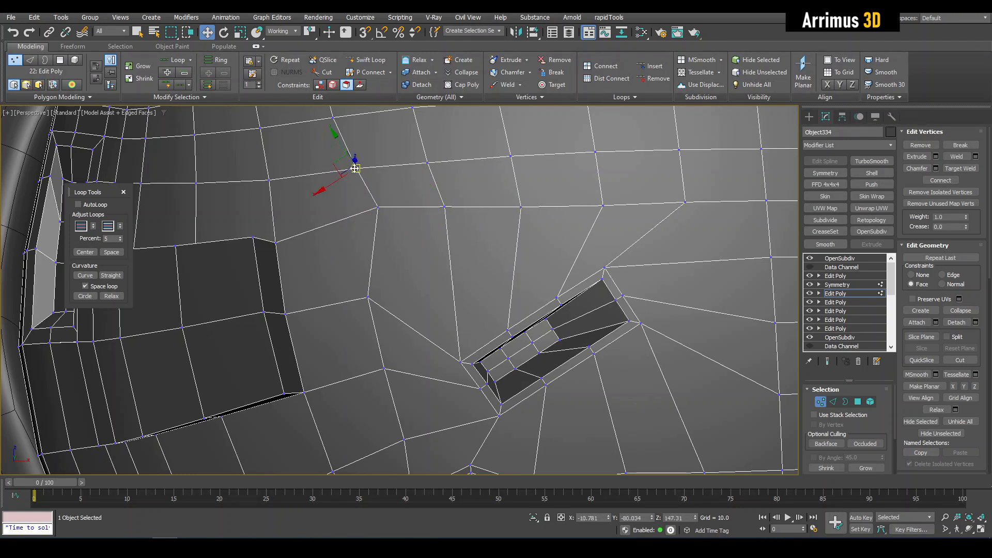
pyautogui.moveTo(358, 197); pyautogui.dragTo(325, 222, button='middle')
pyautogui.hotkey('shift', 'x')
pyautogui.scroll(-4, 331, 232)
# Chamfer the edge path above the slot into a narrow double strip.
pyautogui.press('2')
pyautogui.press('2')
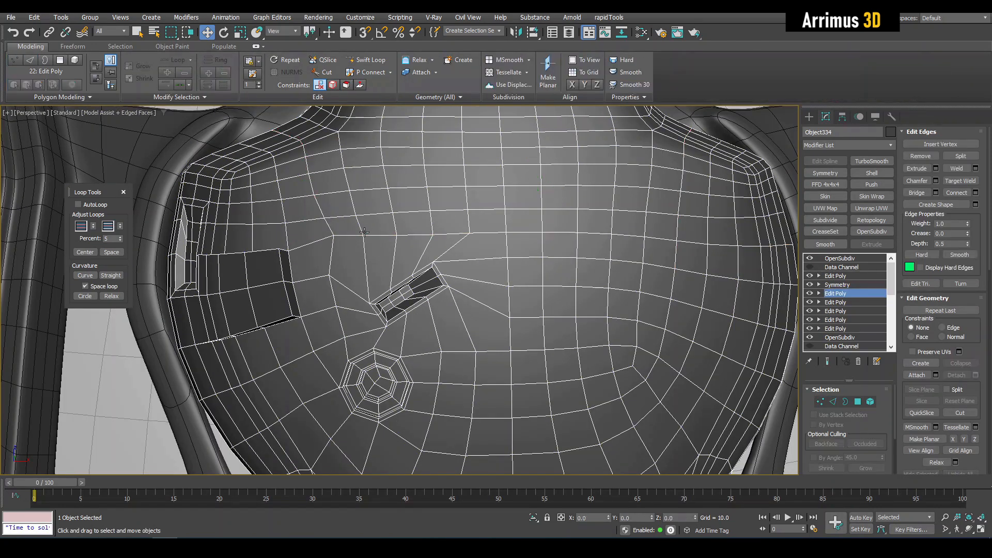
pyautogui.press('q')
pyautogui.press('2')
pyautogui.doubleClick(364, 233)
pyautogui.scroll(3, 356, 230)
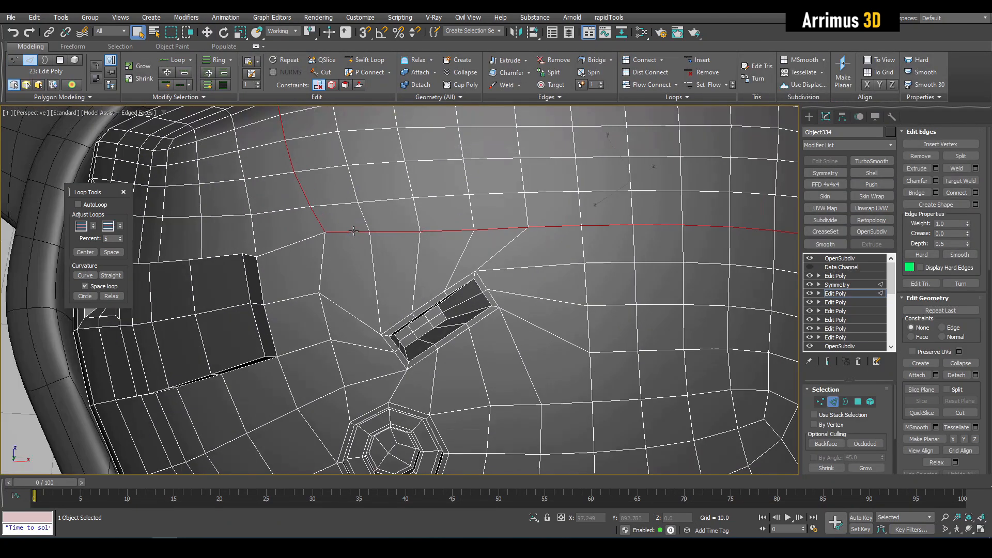
pyautogui.hotkey('ctrl', 'shift', 'c')
pyautogui.moveTo(353, 231); pyautogui.dragTo(353, 230)
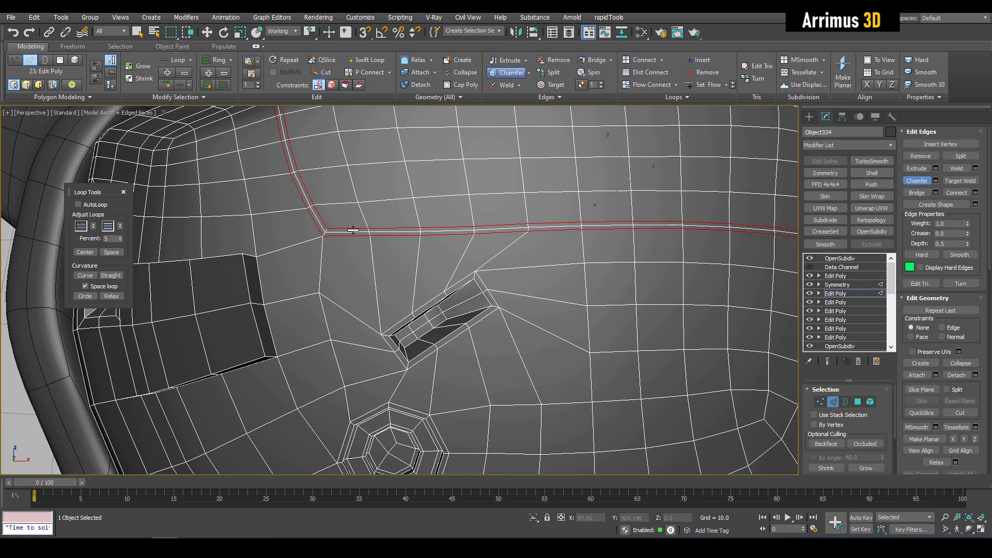
pyautogui.press('q')
pyautogui.scroll(4, 358, 232)
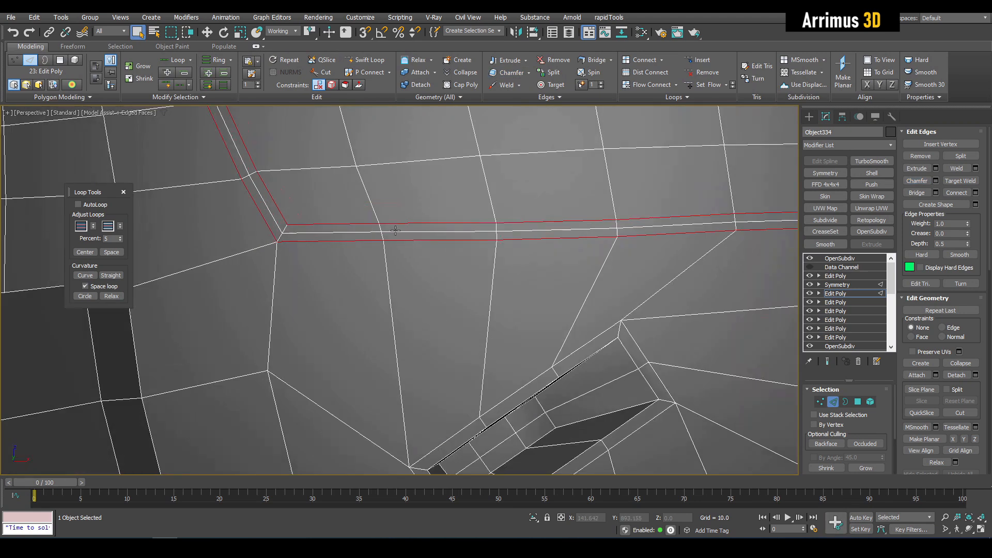
# Convert the chamfered edges to polygons, bevel them inward repeatedly with Local Normal and height -0.16, and check the smoothed groove.
pyautogui.keyDown('ctrl'); pyautogui.click(859, 401); pyautogui.keyUp('ctrl')
pyautogui.scroll(2, 509, 207)
pyautogui.hotkey('ctrl', 'shift', 'b')
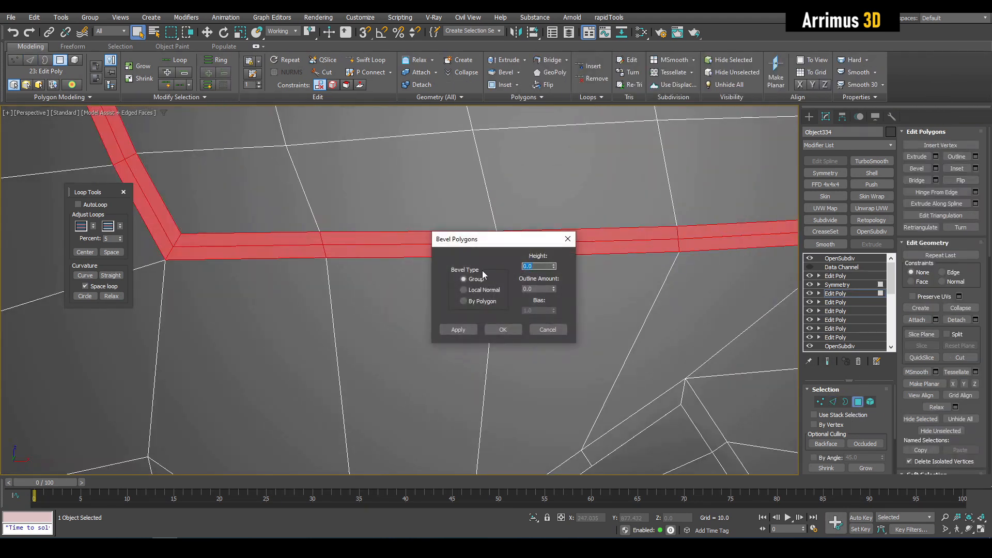
pyautogui.moveTo(555, 270)
pyautogui.mouseDown()
pyautogui.moveTo(554, 295)
pyautogui.moveTo(553, 278)
pyautogui.mouseUp()
pyautogui.rightClick(554, 266)
pyautogui.click(471, 329)
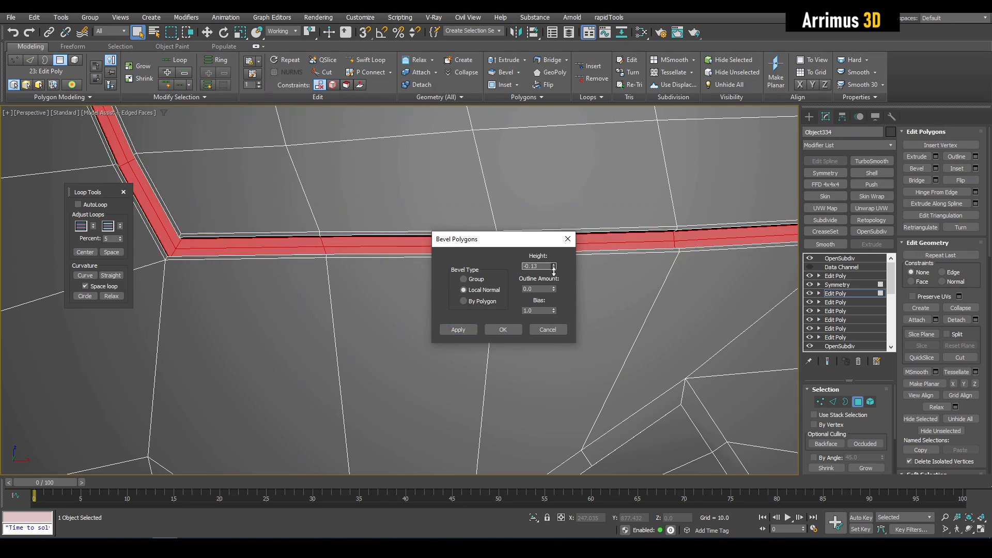
pyautogui.click(471, 330)
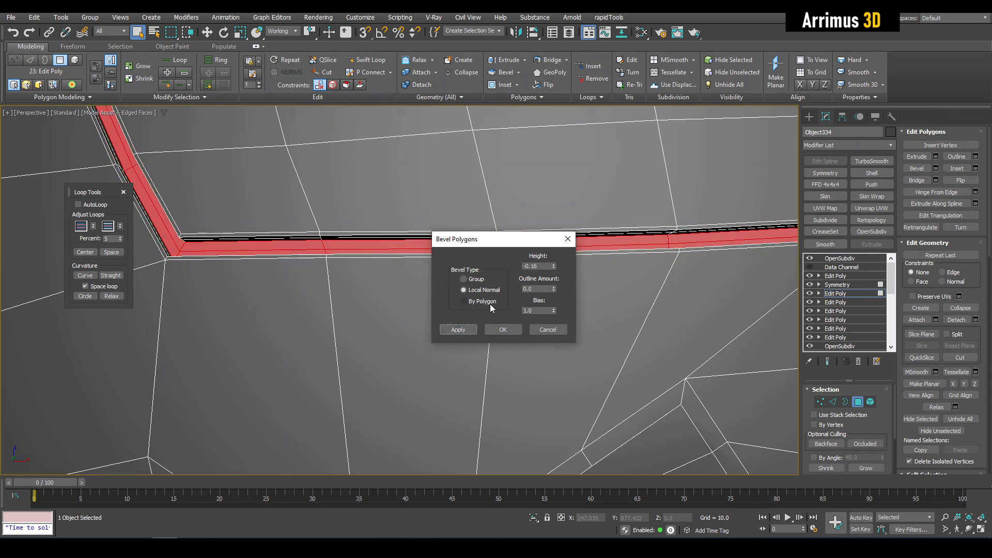
pyautogui.scroll(-10, 316, 229)
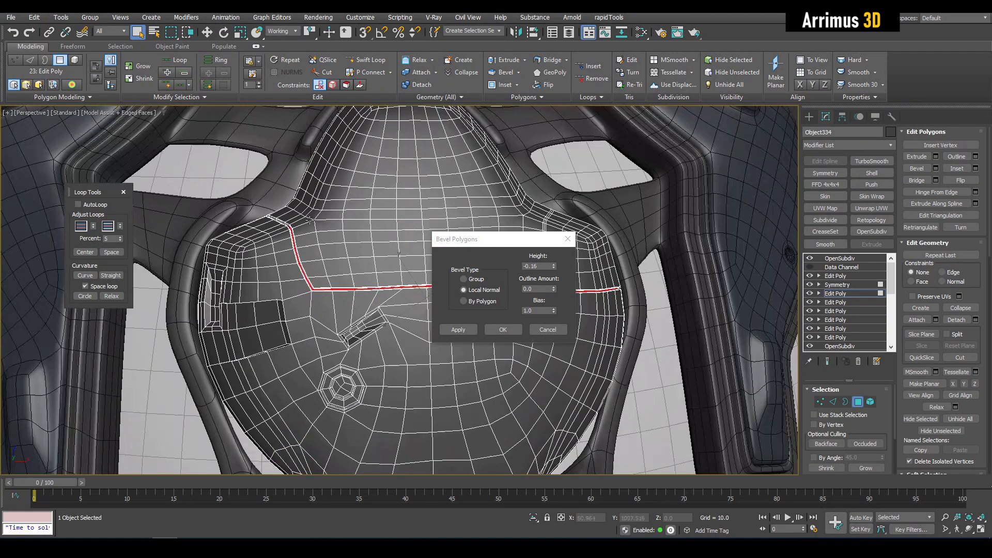
pyautogui.scroll(10, 350, 340)
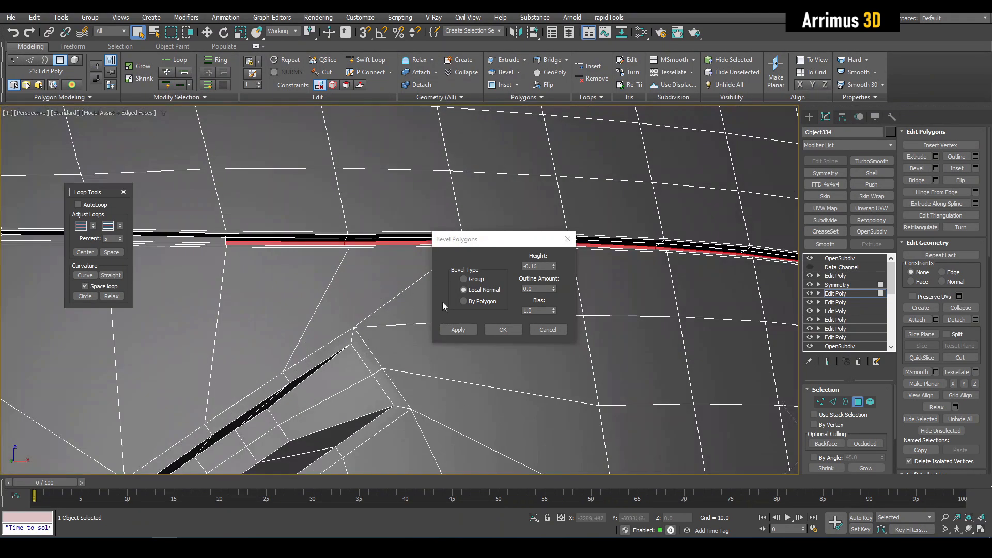
pyautogui.click(512, 331)
pyautogui.press('F4')
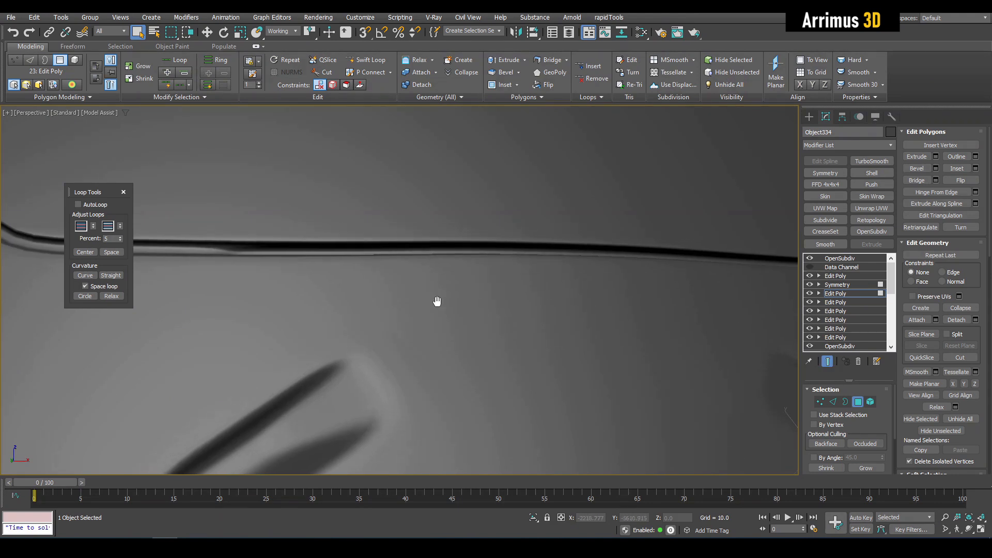
pyautogui.scroll(-8, 439, 299)
pyautogui.press('6')
pyautogui.scroll(-5, 452, 292)
pyautogui.scroll(8, 446, 267)
pyautogui.hotkey('alt', 'f')
pyautogui.moveTo(445, 282); pyautogui.dragTo(440, 287, button='middle')
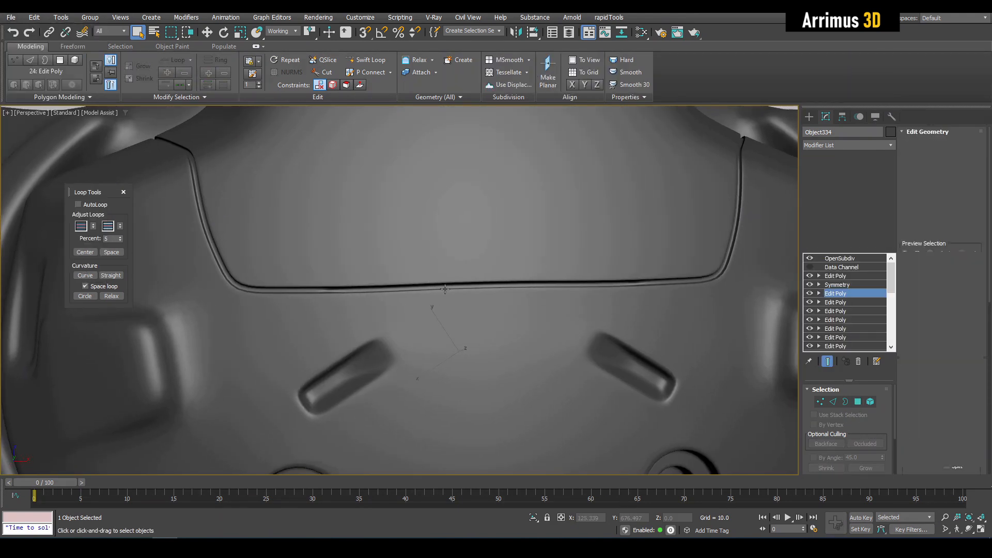
# Select the strip of four polygons just above the groove's middle and slide its end vertex inward with the Edge constraint.
pyautogui.press('4')
pyautogui.press('F4')
pyautogui.click(413, 266)
pyautogui.click(568, 267)
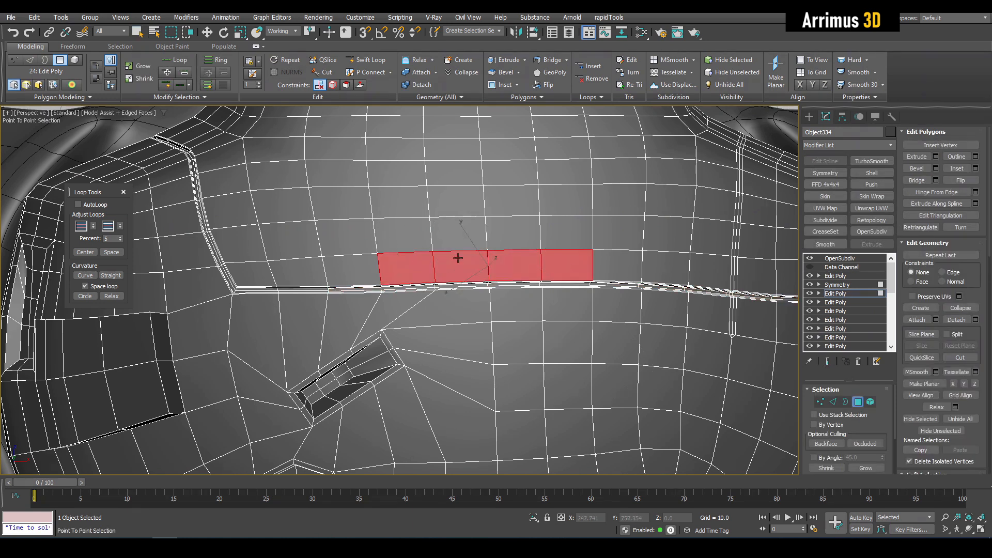
pyautogui.rightClick(516, 264)
pyautogui.scroll(4, 394, 252)
pyautogui.press('1')
pyautogui.click(354, 253)
pyautogui.press('w')
pyautogui.hotkey('shift', 'x')
pyautogui.moveTo(360, 256); pyautogui.dragTo(369, 255)
pyautogui.click(916, 193)
pyautogui.press('4')
# Bevel the four-polygon strip outward into a raised block.
pyautogui.moveTo(536, 249); pyautogui.dragTo(483, 287, button='middle')
pyautogui.scroll(-4, 481, 261)
pyautogui.scroll(3, 482, 288)
pyautogui.hotkey('ctrl', 'shift', 'b')
pyautogui.moveTo(483, 288); pyautogui.dragTo(486, 285)
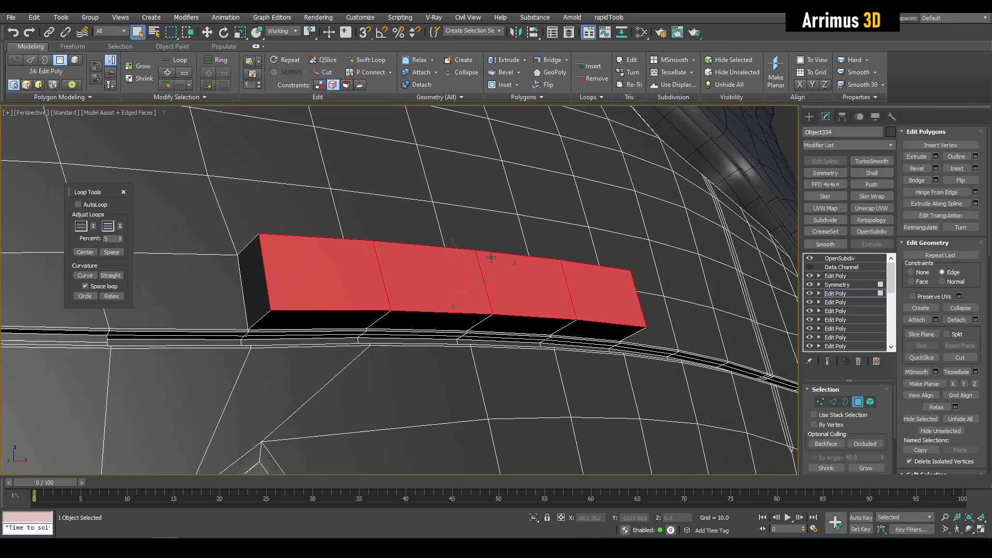
# Move the raised block's outer upper edge down and its end edge inward with the Edge constraint to slope the sides.
pyautogui.press('2')
pyautogui.doubleClick(494, 253)
pyautogui.keyDown('alt'); pyautogui.moveTo(493, 253); pyautogui.dragTo(642, 258, button='middle'); pyautogui.keyUp('alt')
pyautogui.press('w')
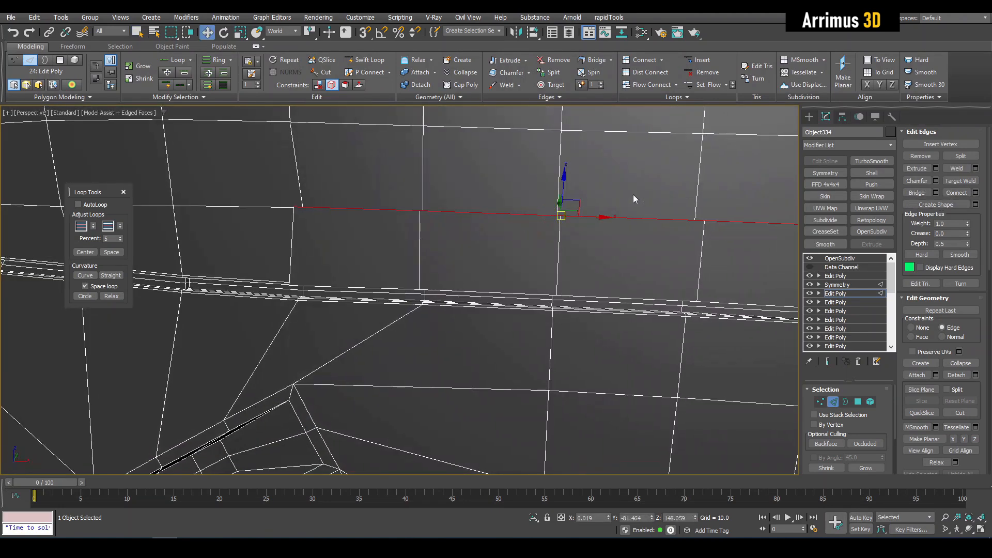
pyautogui.moveTo(563, 186); pyautogui.dragTo(476, 216)
pyautogui.click(295, 249)
pyautogui.moveTo(313, 260); pyautogui.dragTo(355, 261)
pyautogui.hotkey('shift', 'x')
pyautogui.keyDown('alt'); pyautogui.moveTo(355, 261); pyautogui.dragTo(377, 248, button='middle'); pyautogui.keyUp('alt')
pyautogui.scroll(-6, 465, 249)
pyautogui.press('q')
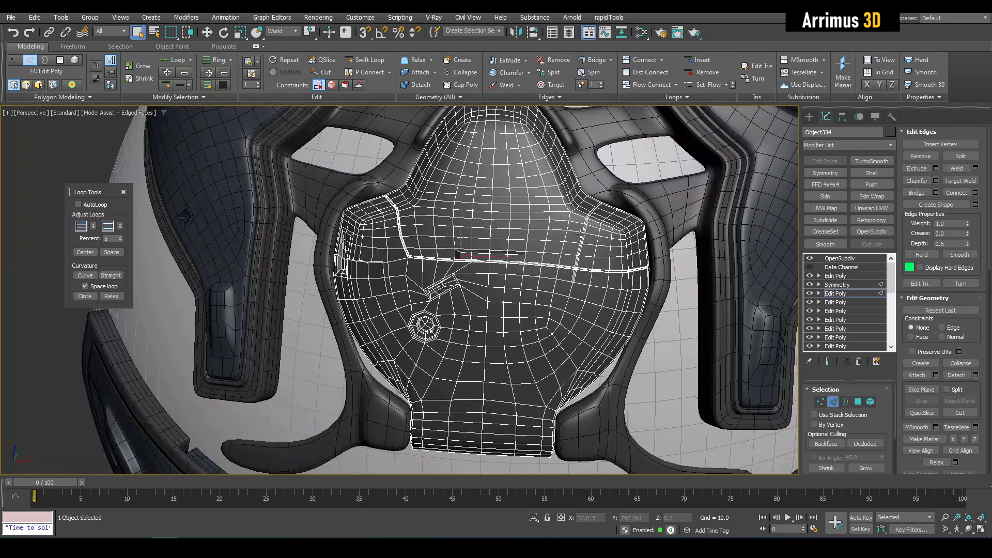
# Check the raised block and the groove on the plate in shaded and edged display.
pyautogui.hotkey('shift', 'e')
pyautogui.press('F4')
pyautogui.press('F4')
pyautogui.press('F4')
pyautogui.scroll(5, 452, 209)
pyautogui.press('2')
pyautogui.keyDown('alt'); pyautogui.moveTo(455, 232); pyautogui.dragTo(398, 290, button='middle'); pyautogui.keyUp('alt')
pyautogui.press('4')
pyautogui.scroll(5, 434, 269)
pyautogui.press('F4')
pyautogui.hotkey('shift', 'e')
# Select the vertical column of three polygons inside the groove's corner and even it out with GeoPoly.
pyautogui.hotkey('ctrl', 'd')
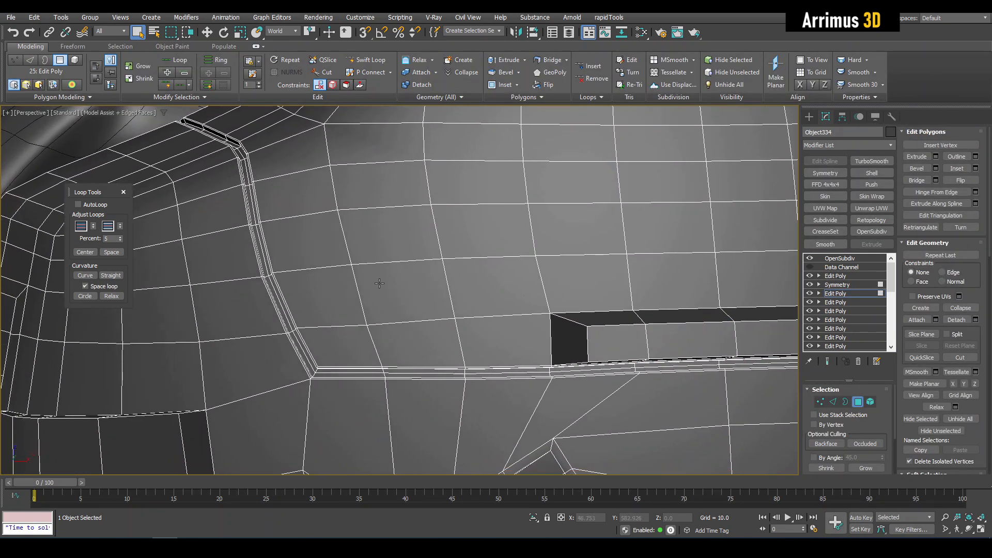
pyautogui.click(378, 284)
pyautogui.keyDown('ctrl'); pyautogui.click(375, 199); pyautogui.keyUp('ctrl')
pyautogui.press('w')
pyautogui.click(550, 72)
pyautogui.click(549, 72)
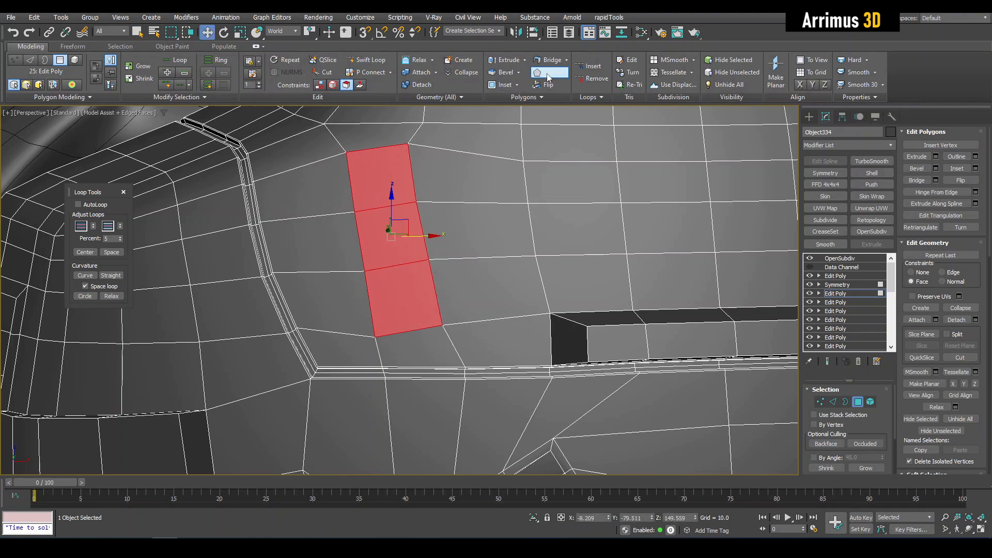
# Rotate the three-polygon column clockwise into a diagonal with the Face constraint.
pyautogui.press('e')
pyautogui.moveTo(432, 206); pyautogui.dragTo(443, 246)
pyautogui.press('F4')
pyautogui.scroll(-2, 436, 254)
pyautogui.scroll(-2, 437, 254)
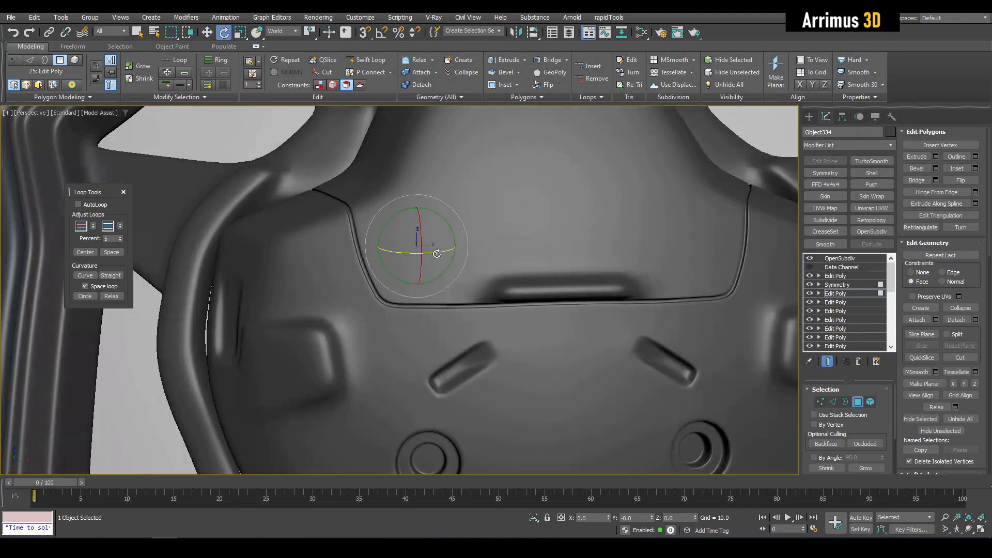
pyautogui.press('F4')
pyautogui.scroll(2, 443, 240)
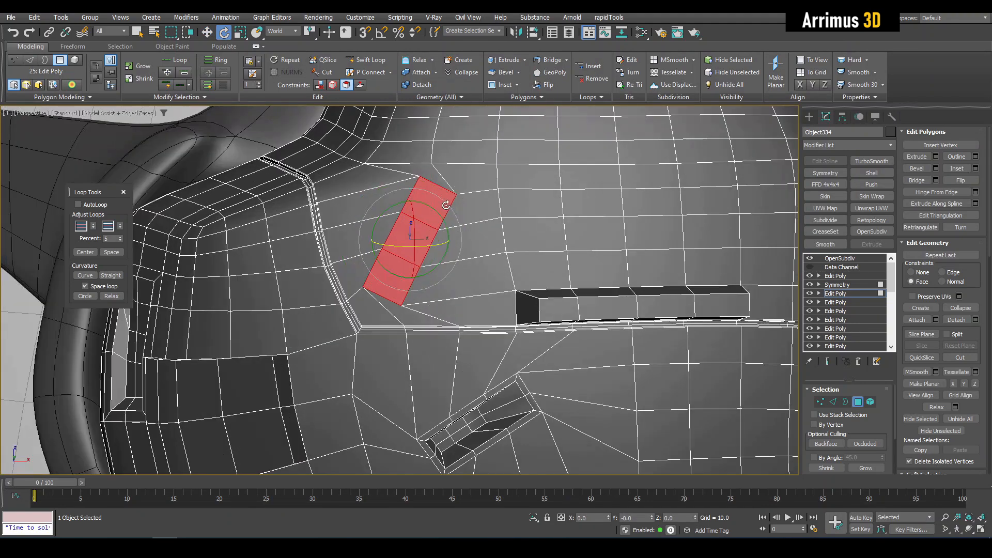
# Align the working pivot to the rotated column's edge and scale its uppermost polygon wider.
pyautogui.press('2')
pyautogui.click(443, 189)
pyautogui.hotkey('alt', 'a')
pyautogui.scroll(3, 447, 195)
pyautogui.press('4')
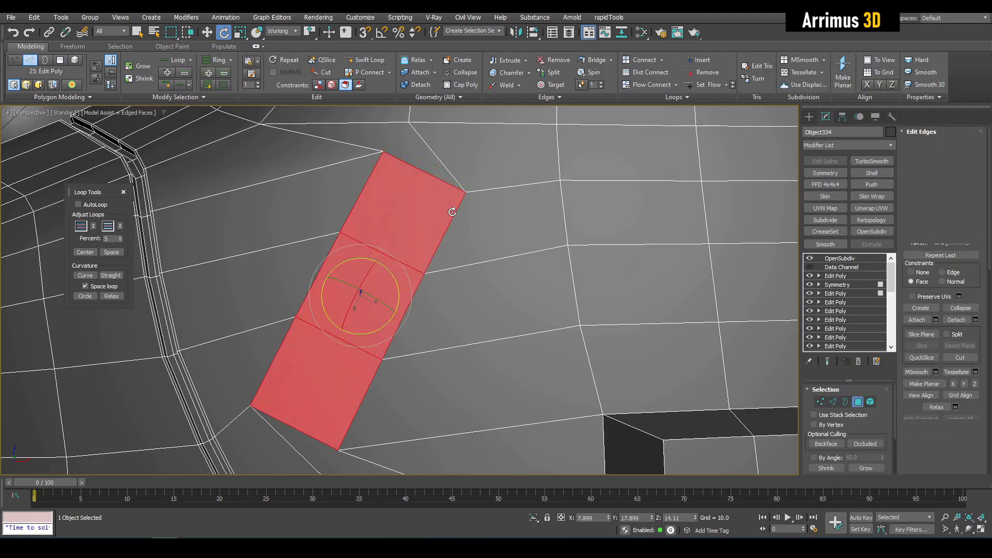
pyautogui.click(432, 206)
pyautogui.press('r')
pyautogui.moveTo(447, 233); pyautogui.dragTo(483, 247)
pyautogui.moveTo(432, 277); pyautogui.dragTo(453, 238, button='middle')
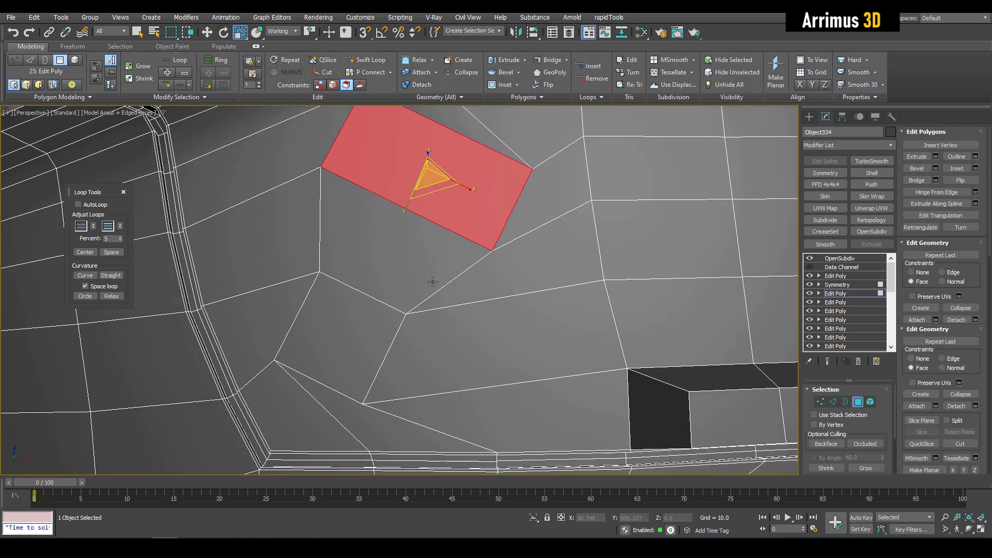
# Select the edge chains on both sides of the lower two polygons and straighten them into an even taper.
pyautogui.press('q')
pyautogui.press('2')
pyautogui.click(432, 297)
pyautogui.keyDown('ctrl'); pyautogui.click(320, 252); pyautogui.keyUp('ctrl')
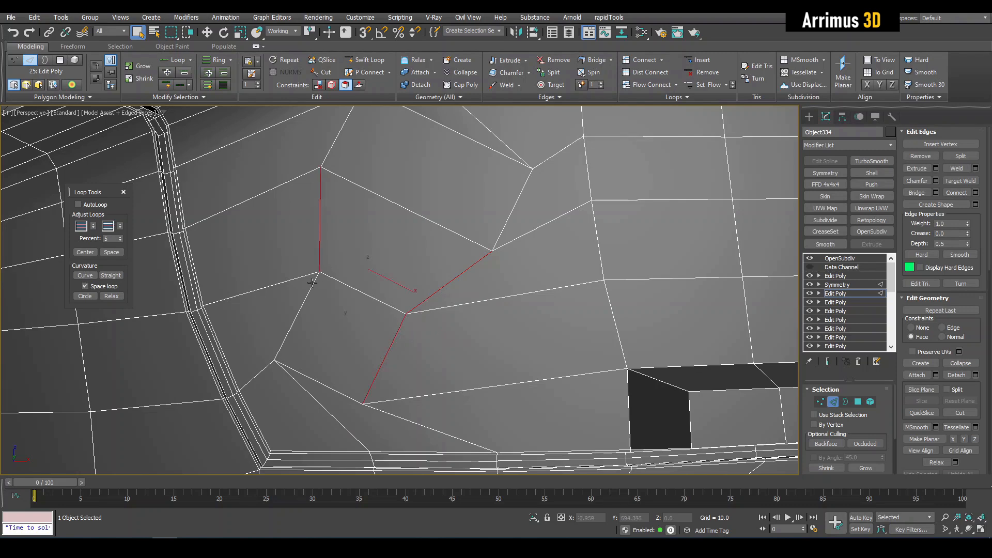
pyautogui.hotkey('alt', 's')
pyautogui.scroll(-5, 329, 280)
pyautogui.press('4')
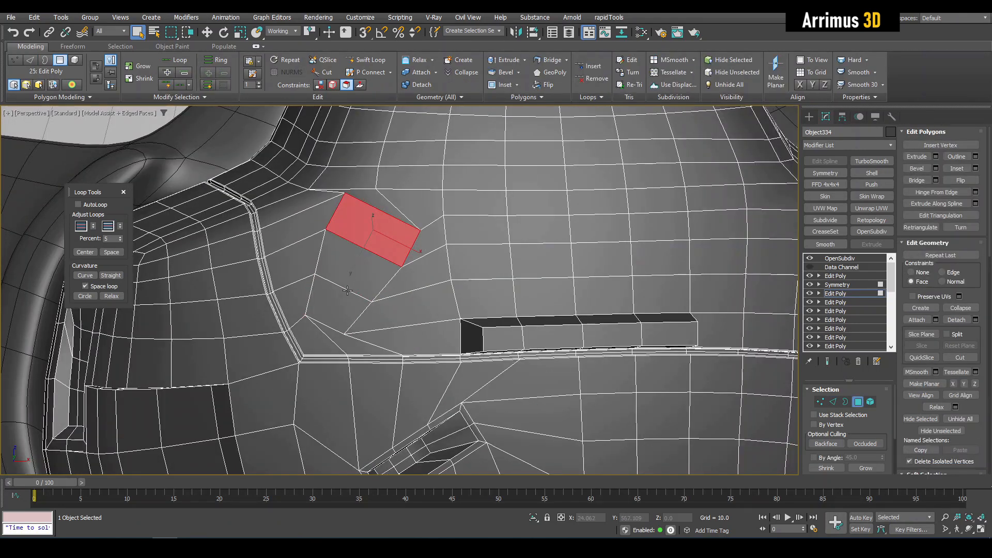
pyautogui.click(348, 291)
pyautogui.click(368, 253)
pyautogui.scroll(3, 328, 215)
pyautogui.press('6')
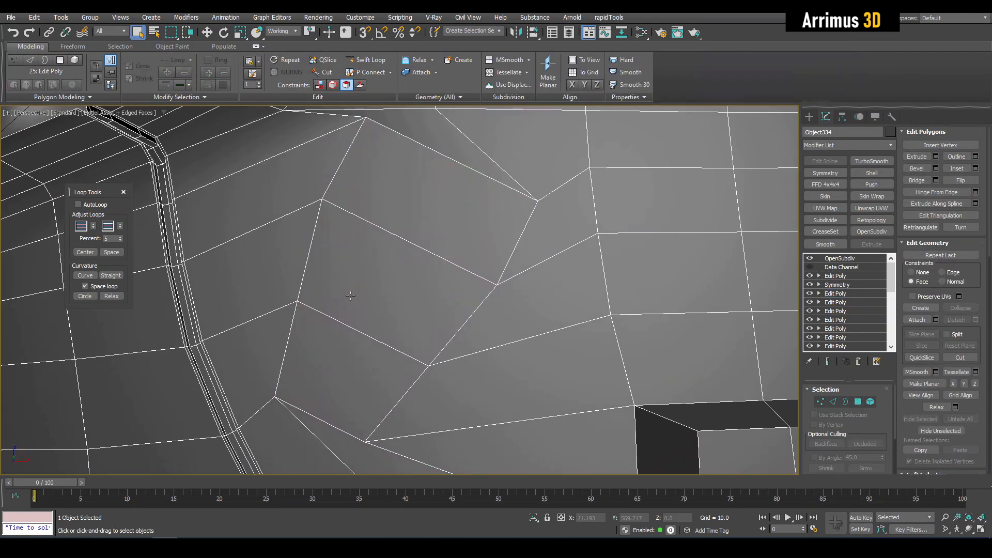
# Inset the diagonal three-polygon column slightly and sink the inner polygons into the plate as a tapered recess.
pyautogui.press('4')
pyautogui.moveTo(330, 349); pyautogui.dragTo(357, 297, button='middle')
pyautogui.hotkey('shift', 'i')
pyautogui.moveTo(379, 290); pyautogui.dragTo(377, 291)
pyautogui.rightClick(377, 292)
pyautogui.keyDown('alt'); pyautogui.moveTo(377, 292); pyautogui.dragTo(374, 326, button='middle'); pyautogui.keyUp('alt')
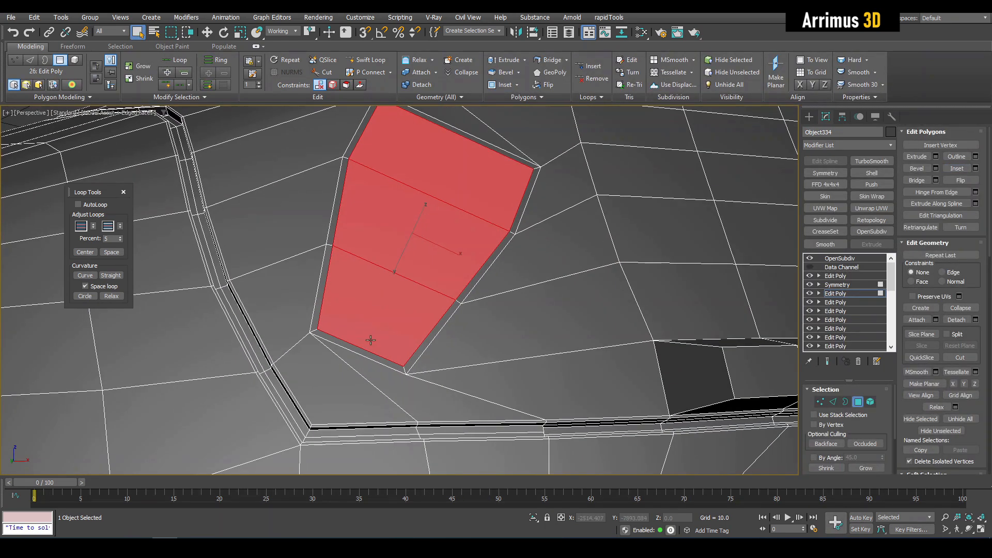
pyautogui.hotkey('shift', 'h')
pyautogui.moveTo(371, 350); pyautogui.dragTo(370, 346)
pyautogui.rightClick(371, 345)
pyautogui.keyDown('alt'); pyautogui.moveTo(370, 346); pyautogui.dragTo(375, 275, button='middle'); pyautogui.keyUp('alt')
# Select the recess floor's upper two polygons, even them out into a hexagon with GeoPoly and scale it down.
pyautogui.click(437, 165)
pyautogui.keyDown('ctrl'); pyautogui.click(408, 216); pyautogui.keyUp('ctrl')
pyautogui.moveTo(410, 227); pyautogui.dragTo(405, 249, button='middle')
pyautogui.press('1')
pyautogui.press('4')
pyautogui.press('r')
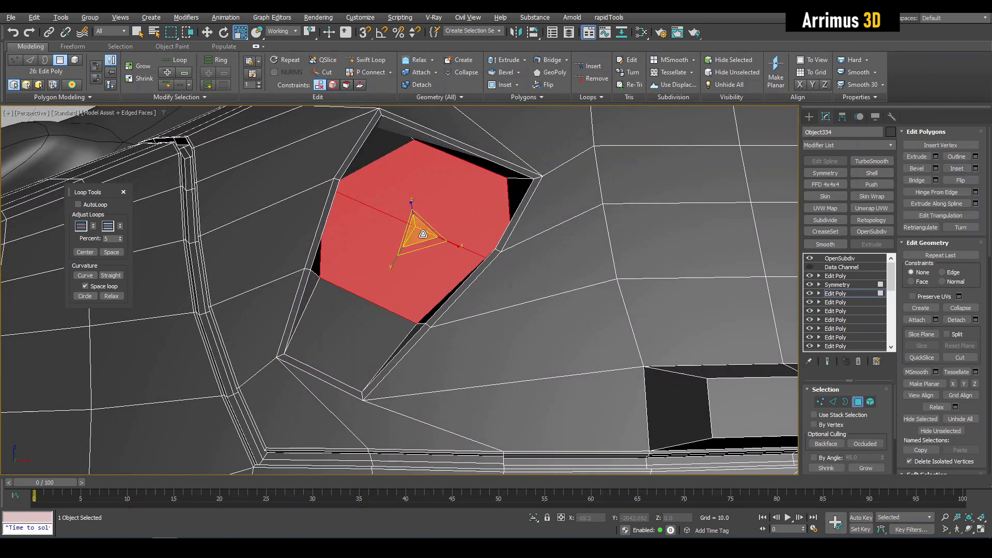
pyautogui.moveTo(420, 233); pyautogui.dragTo(424, 253)
pyautogui.press('F4')
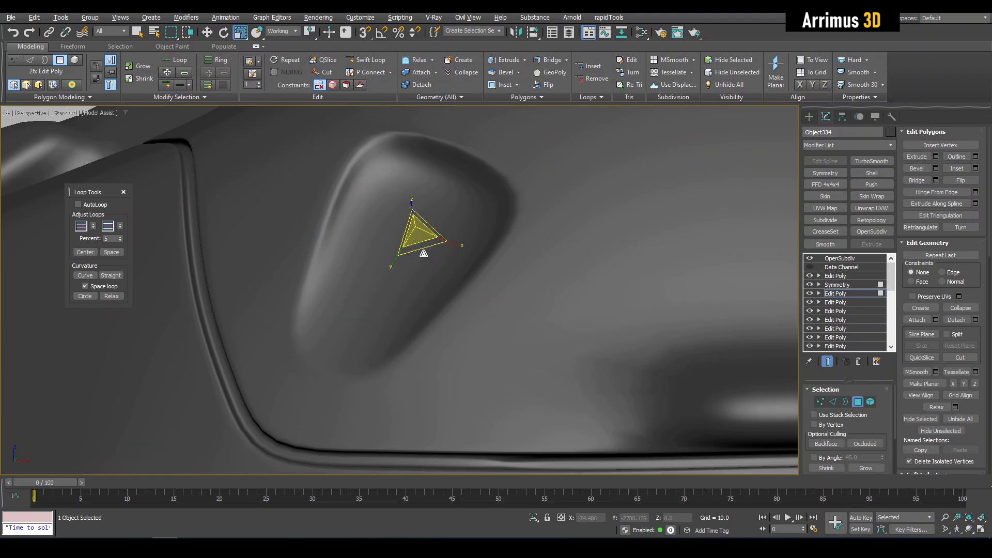
pyautogui.press('F4')
# Rotate the hexagon about -40° around its X axis to tilt it within the recess.
pyautogui.press('e')
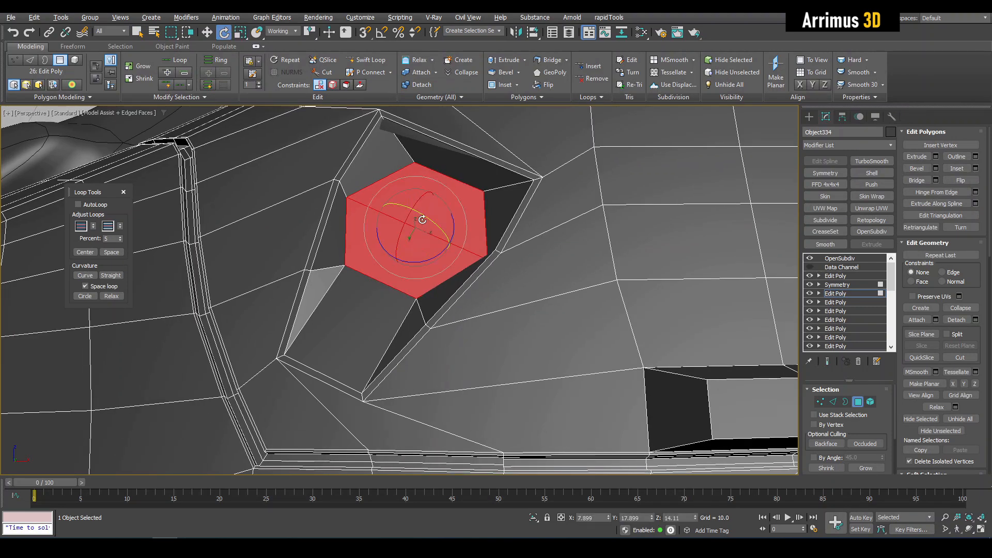
pyautogui.moveTo(407, 220); pyautogui.dragTo(432, 185)
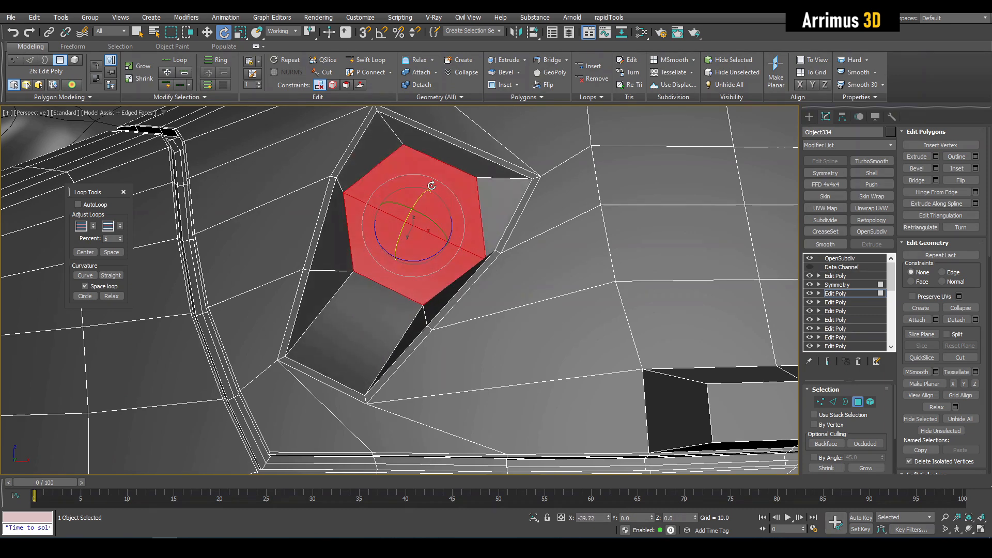
pyautogui.press('F4')
pyautogui.press('F4')
# Add nested insets inside the hexagon by scaling it inward and sink its centre to form a round bolt socket.
pyautogui.press('r')
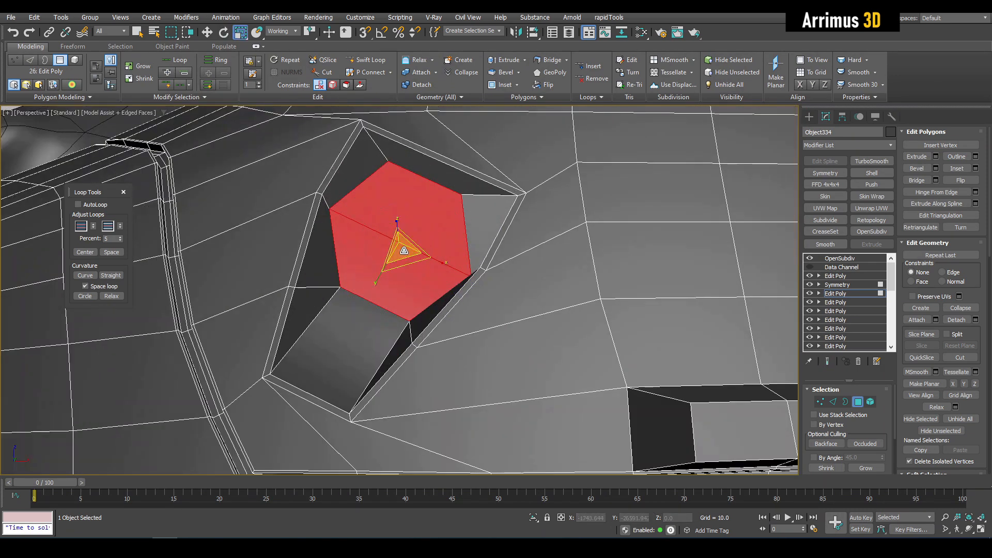
pyautogui.moveTo(404, 253)
pyautogui.keyDown('shift'); pyautogui.mouseDown()
pyautogui.moveTo(402, 265)
pyautogui.moveTo(409, 246)
pyautogui.moveTo(421, 257)
pyautogui.mouseUp(); pyautogui.keyUp('shift')
pyautogui.scroll(-3, 403, 253)
pyautogui.scroll(6, 402, 241)
pyautogui.hotkey('ctrl', 'shift', 'b')
pyautogui.press('r')
pyautogui.scroll(-6, 429, 262)
pyautogui.press('F4')
pyautogui.scroll(-4, 424, 265)
pyautogui.press('4')
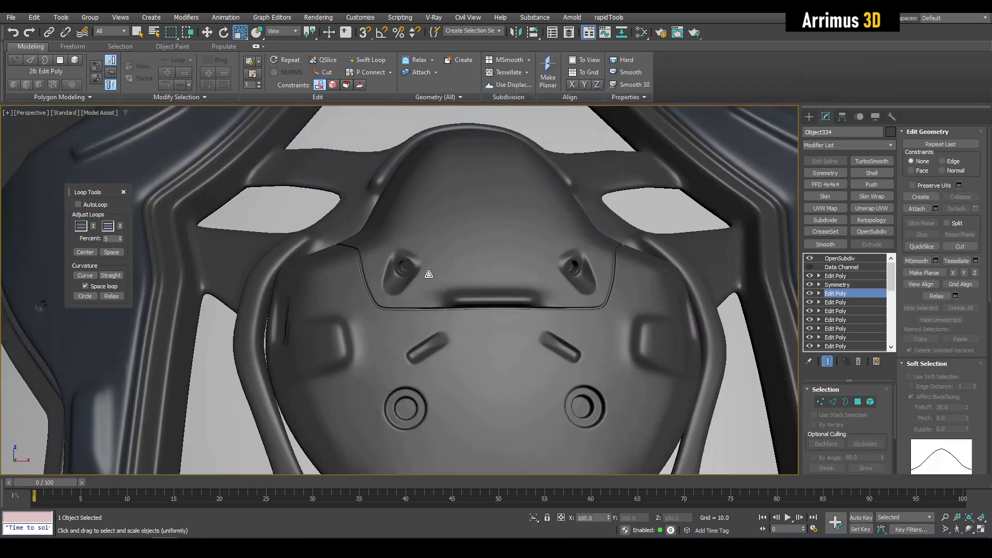
# Examine the mirrored sockets on the whole plate in shaded and wireframe display.
pyautogui.press('q')
pyautogui.scroll(-3, 435, 283)
pyautogui.press('4')
pyautogui.press('F4')
pyautogui.scroll(6, 455, 206)
pyautogui.press('F4')
pyautogui.scroll(-4, 466, 194)
pyautogui.press('F4')
pyautogui.keyDown('alt'); pyautogui.moveTo(466, 195); pyautogui.dragTo(477, 208, button='middle'); pyautogui.keyUp('alt')
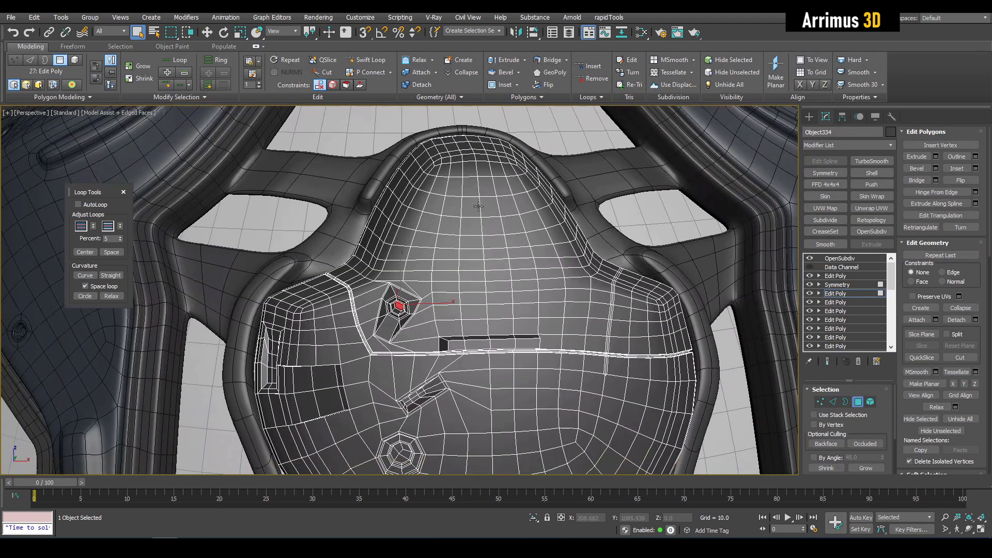
# Select the four-by-two patch of polygons near the plate's upper end and move it outward into a raised pad.
pyautogui.scroll(5, 478, 209)
pyautogui.click(473, 175)
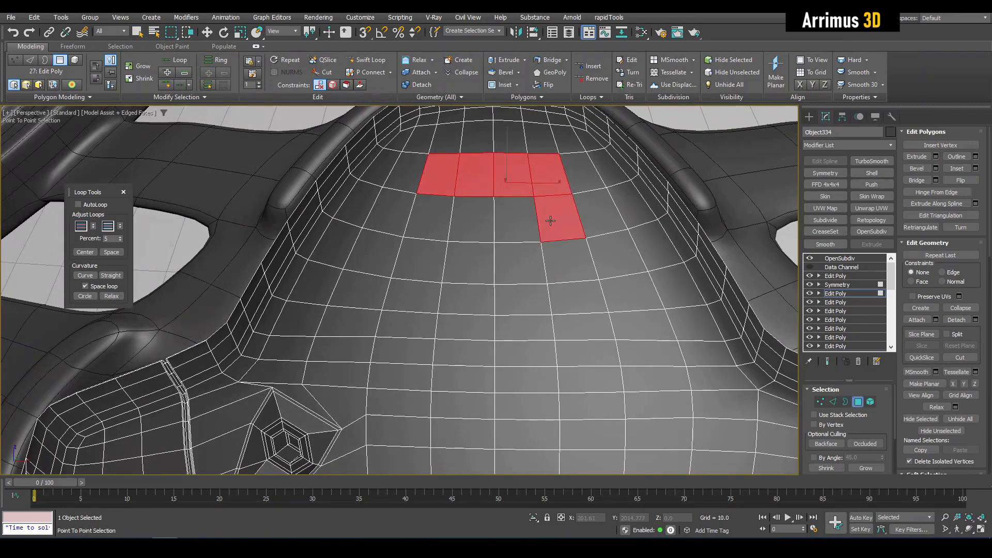
pyautogui.click(551, 221)
pyautogui.click(419, 215)
pyautogui.rightClick(420, 213)
pyautogui.keyDown('alt'); pyautogui.moveTo(433, 211); pyautogui.dragTo(554, 192, button='middle'); pyautogui.keyUp('alt')
pyautogui.press('w')
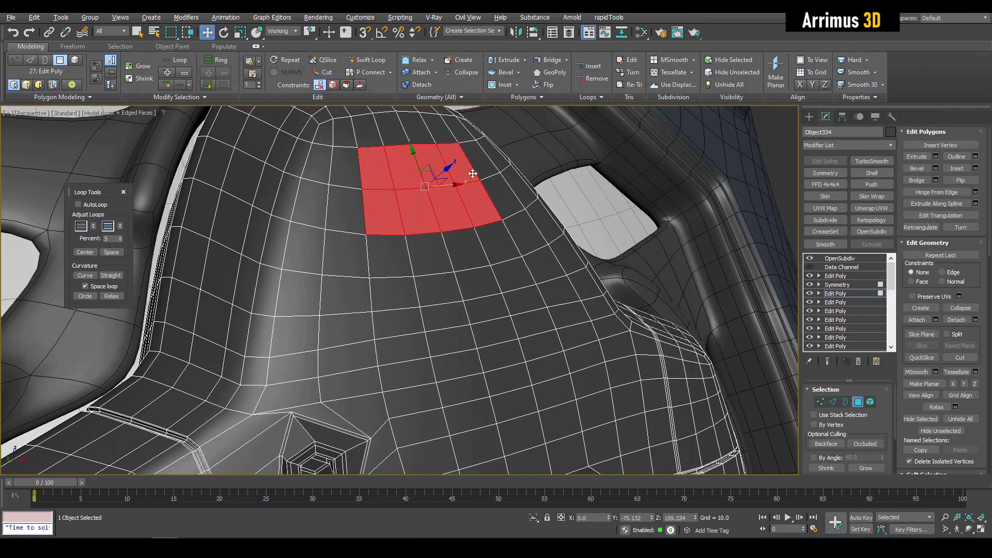
pyautogui.press('F4')
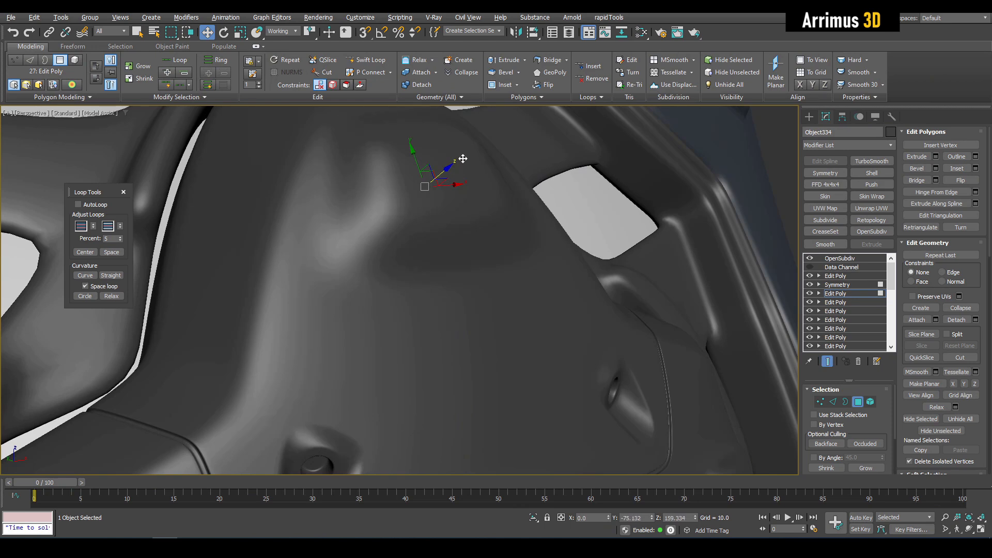
pyautogui.scroll(-5, 459, 191)
pyautogui.keyDown('alt'); pyautogui.moveTo(462, 203); pyautogui.dragTo(425, 215, button='middle'); pyautogui.keyUp('alt')
pyautogui.press('4')
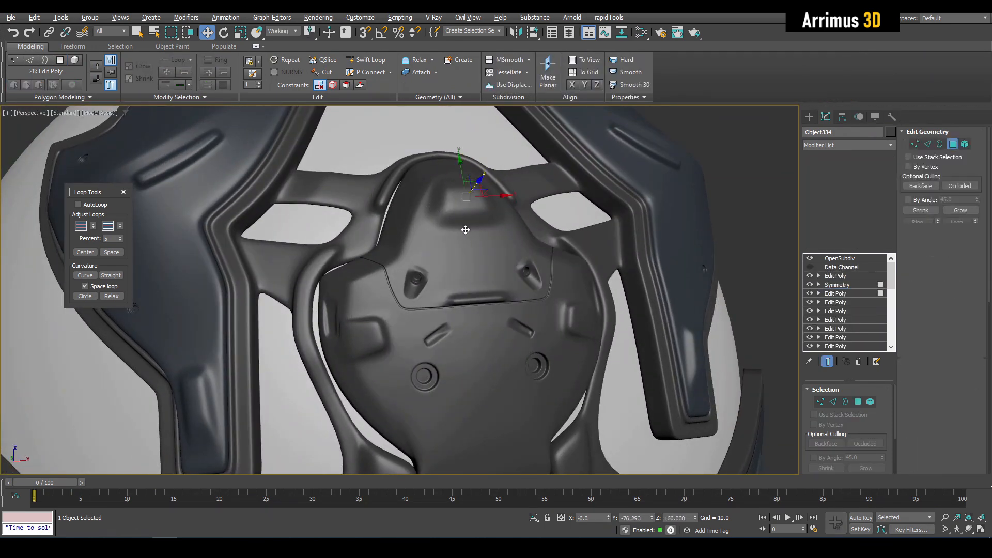
# Cut a bowed edge path from the raised pad's lower corner down to a vertex several rows below.
pyautogui.press('F4')
pyautogui.press('q')
pyautogui.scroll(5, 466, 230)
pyautogui.press('1')
pyautogui.click(463, 201)
pyautogui.keyDown('alt'); pyautogui.moveTo(463, 199); pyautogui.dragTo(448, 192, button='middle'); pyautogui.keyUp('alt')
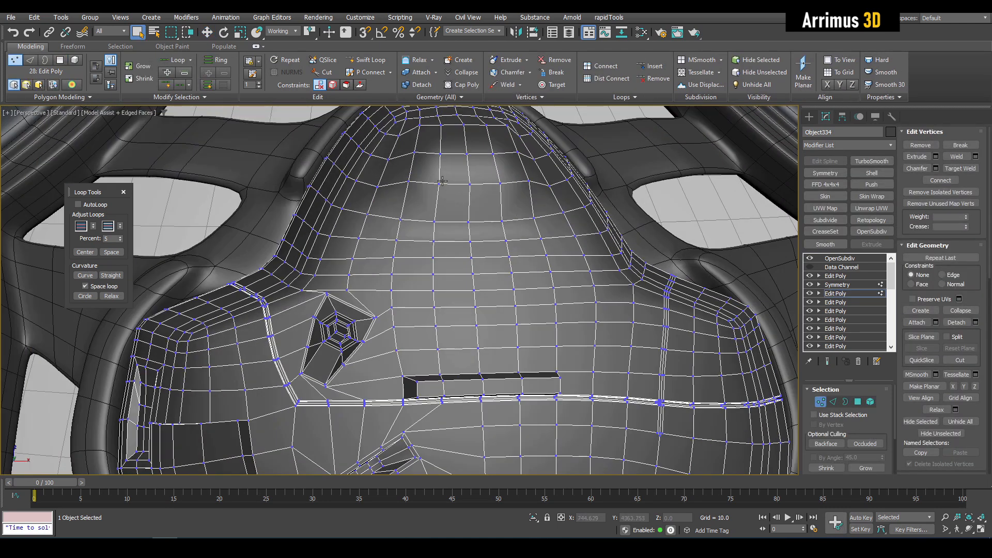
pyautogui.hotkey('alt', 'c')
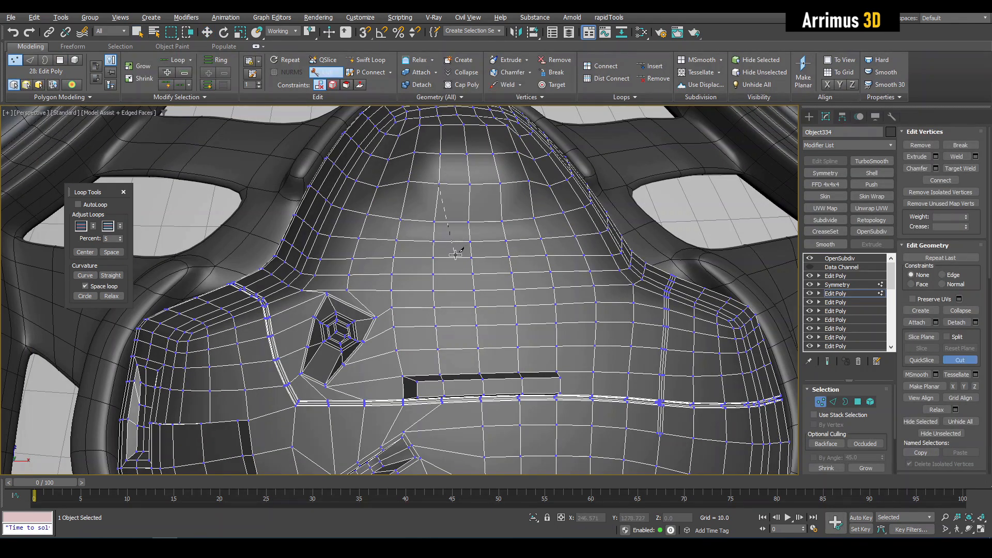
pyautogui.rightClick(447, 288)
pyautogui.press('2')
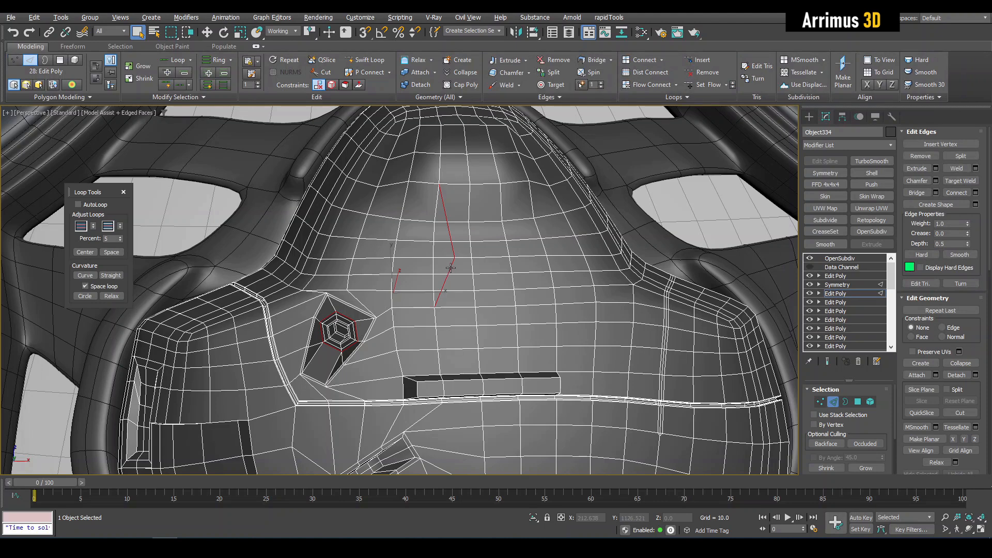
# Straighten the cut edge path into a vertical crease beneath the pad's lower corner.
pyautogui.hotkey('alt', 's')
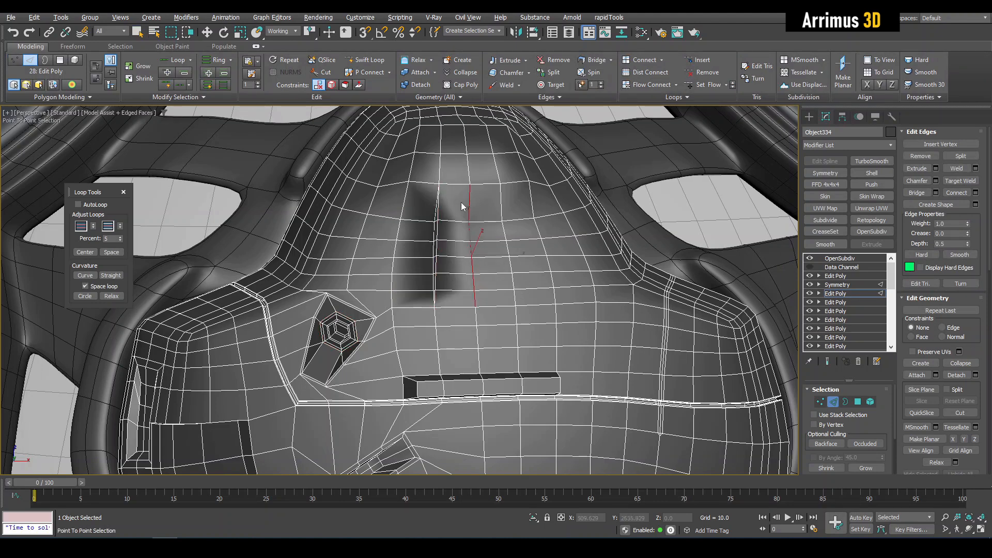
pyautogui.click(543, 191)
pyautogui.hotkey('shift', 'e')
pyautogui.press('F4')
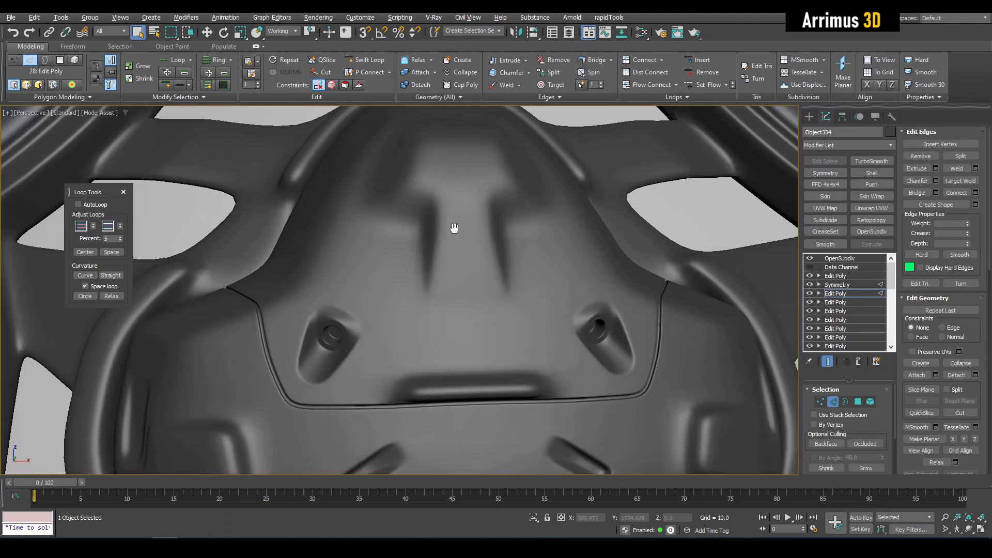
pyautogui.scroll(-5, 460, 228)
pyautogui.keyDown('alt'); pyautogui.moveTo(461, 228); pyautogui.dragTo(438, 239, button='middle'); pyautogui.keyUp('alt')
pyautogui.scroll(5, 438, 239)
pyautogui.hotkey('shift', 'e')
pyautogui.press('F4')
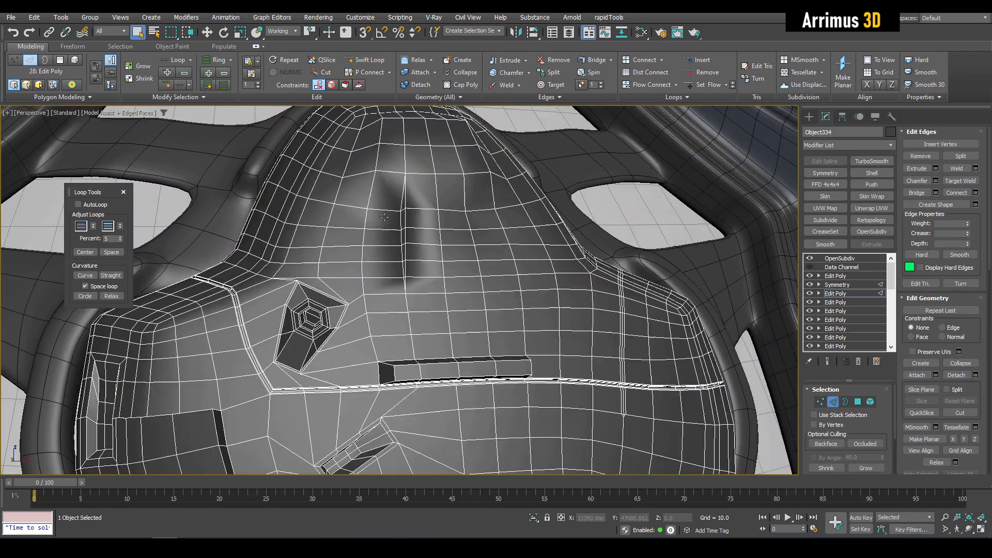
# Cut along the crease's outer side from its bottom vertex up towards the pad.
pyautogui.scroll(5, 388, 221)
pyautogui.press('1')
pyautogui.hotkey('alt', 'c')
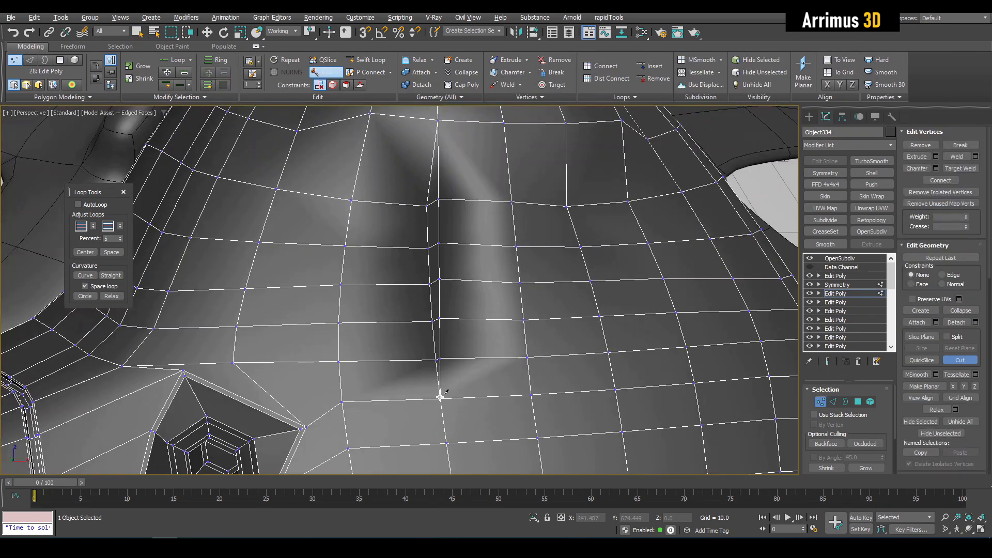
pyautogui.click(440, 397)
pyautogui.moveTo(440, 397); pyautogui.dragTo(427, 378, button='middle')
pyautogui.moveTo(396, 221); pyautogui.dragTo(425, 303, button='middle')
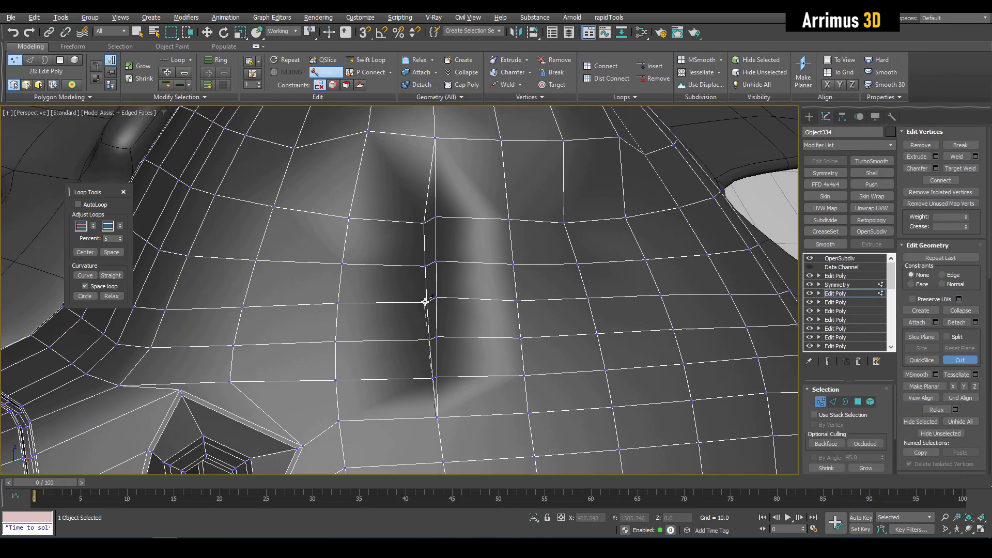
pyautogui.rightClick(424, 233)
# Move the outer path's top vertex sideways, away from the plate's centre, to widen the crease's upper end.
pyautogui.click(424, 223)
pyautogui.moveTo(454, 222); pyautogui.dragTo(424, 222)
pyautogui.press('q')
pyautogui.press('2')
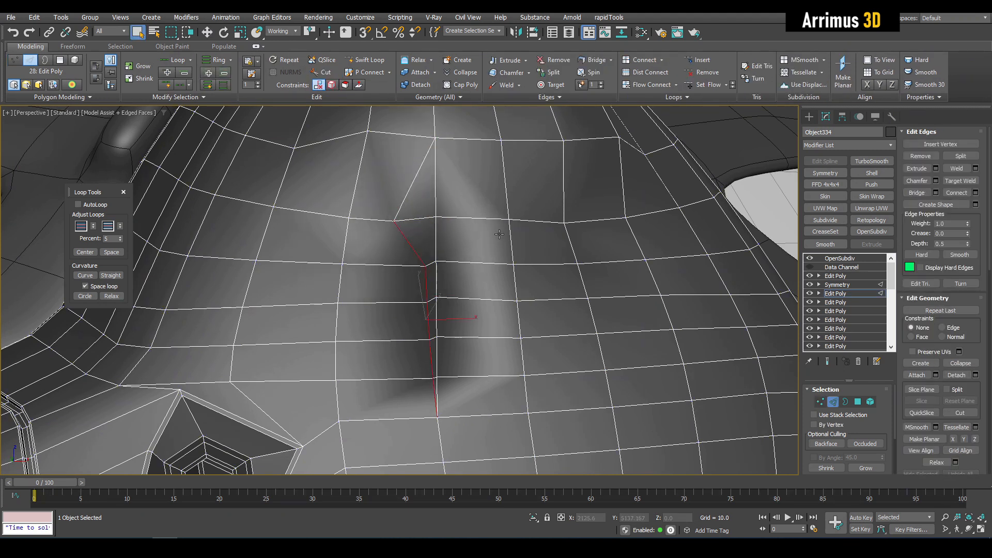
pyautogui.click(482, 204)
pyautogui.press('F4')
pyautogui.scroll(-4, 449, 259)
pyautogui.keyDown('alt'); pyautogui.moveTo(450, 259); pyautogui.dragTo(428, 256, button='middle'); pyautogui.keyUp('alt')
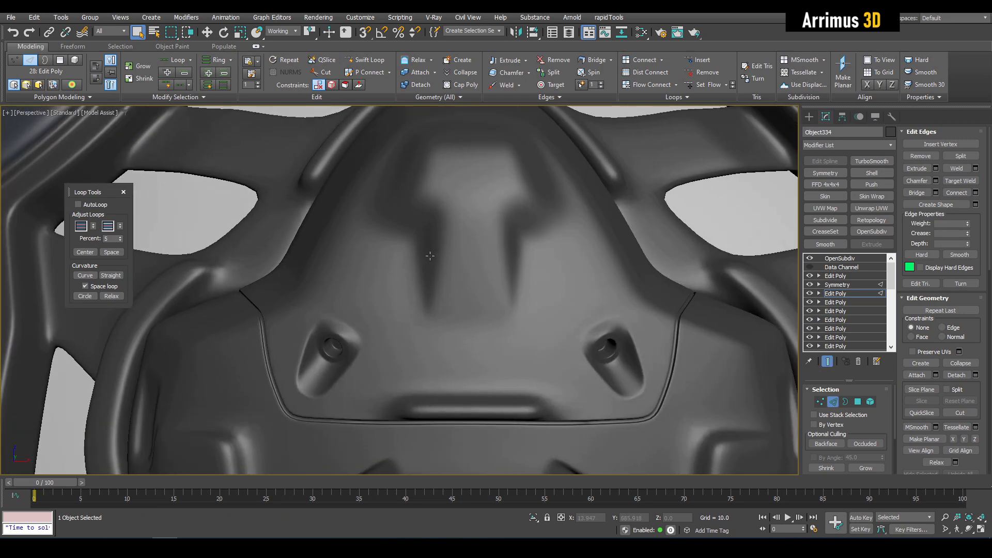
# Move the crease's inner top vertex outward along X and select the edge chain below it.
pyautogui.press('F4')
pyautogui.scroll(3, 428, 257)
pyautogui.press('1')
pyautogui.click(440, 227)
pyautogui.press('w')
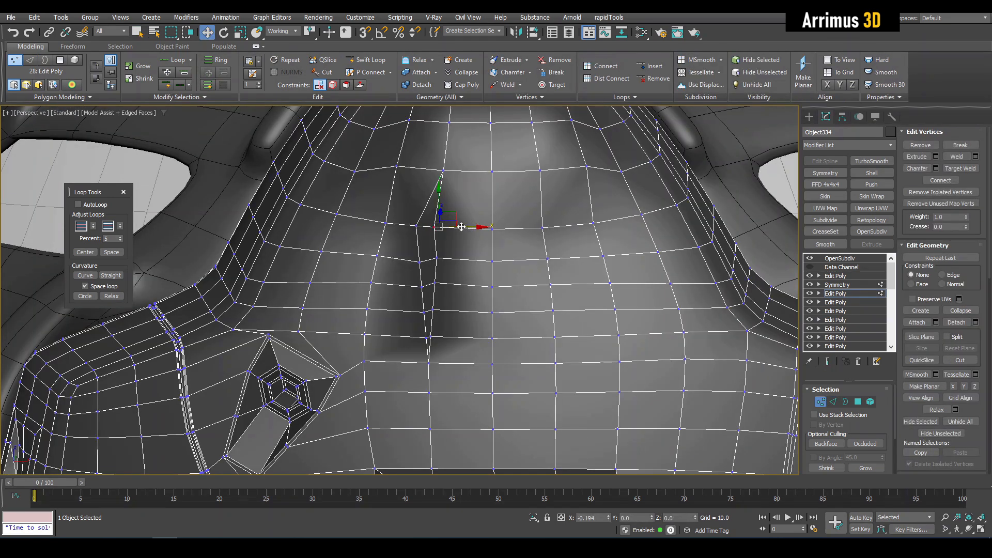
pyautogui.press('2')
pyautogui.press('q')
pyautogui.doubleClick(425, 203)
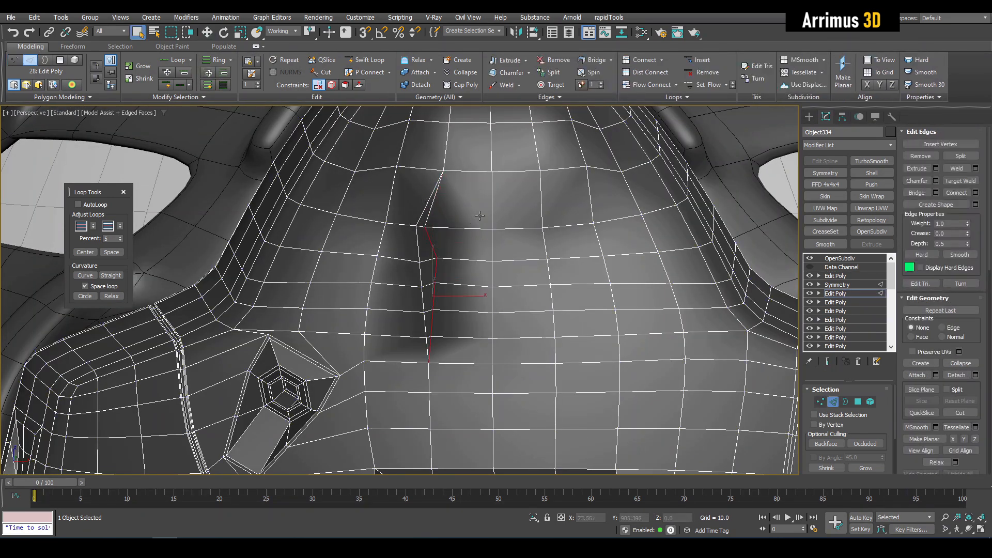
pyautogui.press('F4')
pyautogui.scroll(-5, 480, 215)
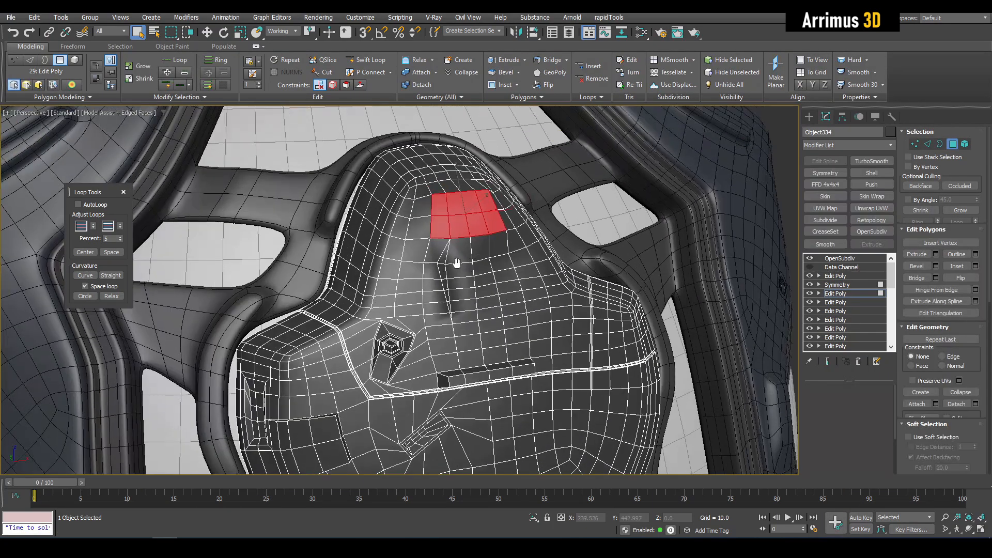
# Select the strip of polygons across the plate's top edge above the pad and raise it.
pyautogui.scroll(4, 443, 215)
pyautogui.hotkey('ctrl', 'd')
pyautogui.click(434, 238)
pyautogui.click(442, 234)
pyautogui.rightClick(443, 234)
pyautogui.keyDown('alt'); pyautogui.moveTo(443, 211); pyautogui.dragTo(408, 184, button='middle'); pyautogui.keyUp('alt')
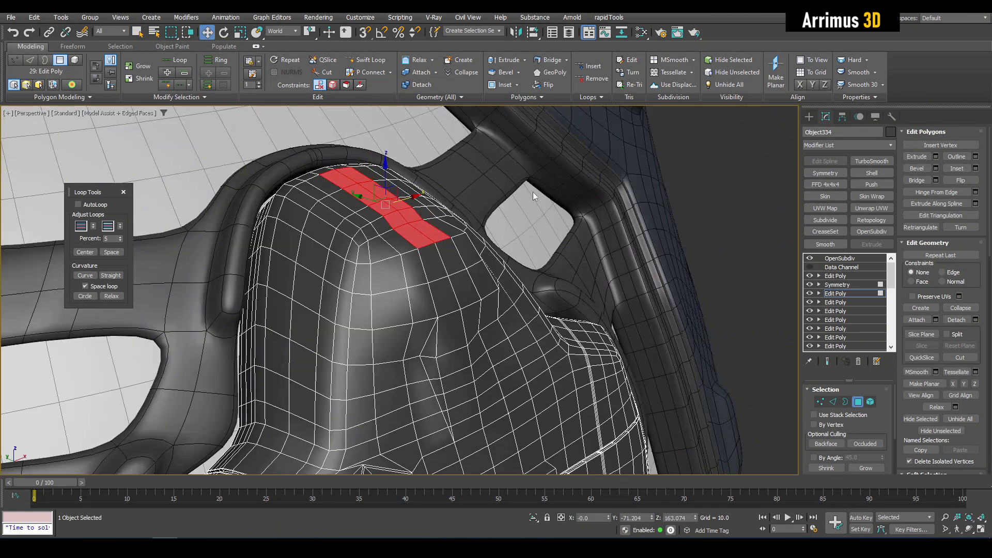
pyautogui.moveTo(377, 190); pyautogui.dragTo(389, 167)
pyautogui.press('F4')
pyautogui.moveTo(382, 171)
pyautogui.keyDown('alt'); pyautogui.mouseDown(button='middle')
pyautogui.moveTo(337, 190)
pyautogui.moveTo(365, 172)
pyautogui.mouseUp(button='middle'); pyautogui.keyUp('alt')
pyautogui.moveTo(364, 172); pyautogui.dragTo(353, 182)
# Flatten the raised strip with Make Planar.
pyautogui.moveTo(353, 182)
pyautogui.keyDown('alt'); pyautogui.mouseDown(button='middle')
pyautogui.moveTo(392, 201)
pyautogui.moveTo(329, 208)
pyautogui.moveTo(350, 202)
pyautogui.mouseUp(button='middle'); pyautogui.keyUp('alt')
pyautogui.press('F4')
pyautogui.hotkey('ctrl', 'z')
pyautogui.hotkey('ctrl', 'y')
pyautogui.click(930, 387)
pyautogui.hotkey('ctrl', 'z')
pyautogui.keyDown('alt'); pyautogui.moveTo(337, 217); pyautogui.dragTo(380, 222, button='middle'); pyautogui.keyUp('alt')
pyautogui.hotkey('ctrl', 'y')
pyautogui.moveTo(464, 242); pyautogui.dragTo(427, 224, button='middle')
# Examine the raised strip's shape up close and from afar in shaded and wireframe display.
pyautogui.press('F4')
pyautogui.hotkey('ctrl', 'e')
pyautogui.keyDown('alt'); pyautogui.moveTo(337, 235); pyautogui.dragTo(408, 236, button='middle'); pyautogui.keyUp('alt')
pyautogui.press('F4')
pyautogui.scroll(2, 450, 195)
pyautogui.press('r')
pyautogui.hotkey('ctrl', 'e')
pyautogui.press('F4')
pyautogui.scroll(-2, 432, 231)
pyautogui.press('4')
pyautogui.press('q')
pyautogui.scroll(-5, 440, 254)
pyautogui.scroll(-3, 465, 245)
pyautogui.scroll(5, 460, 198)
pyautogui.press('F4')
# Select the two polygons at the front end of the raised strip and shift them back along its length.
pyautogui.hotkey('ctrl', 'e')
pyautogui.press('4')
pyautogui.press('2')
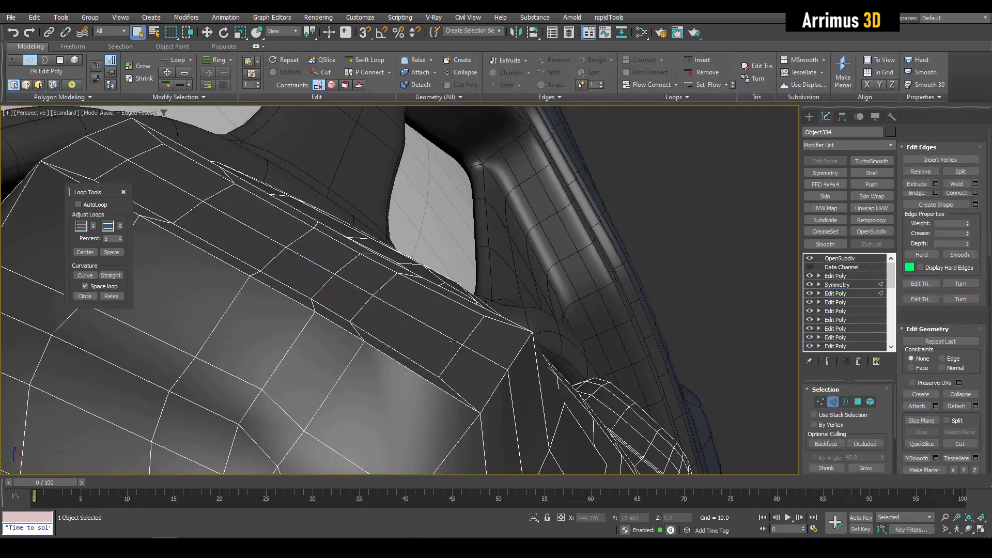
pyautogui.press('e')
pyautogui.keyDown('alt'); pyautogui.moveTo(509, 373); pyautogui.dragTo(479, 274, button='middle'); pyautogui.keyUp('alt')
pyautogui.press('4')
pyautogui.press('w')
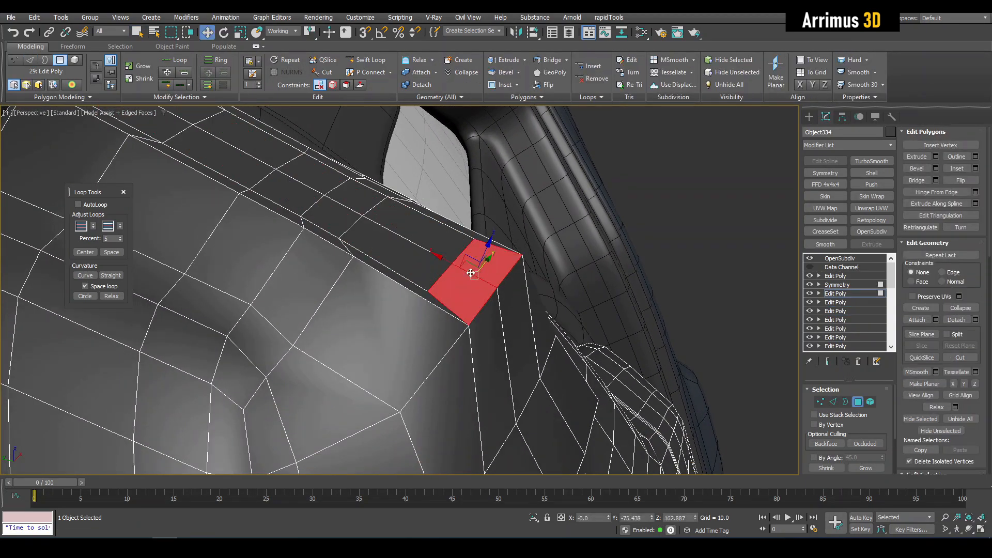
pyautogui.moveTo(449, 265); pyautogui.dragTo(404, 246)
pyautogui.hotkey('ctrl', 'e')
pyautogui.press('F4')
pyautogui.scroll(-5, 407, 259)
pyautogui.press('4')
# Isolate the plate to examine its raised details from a distance, and bring the surrounding parts back.
pyautogui.press('q')
pyautogui.keyDown('alt'); pyautogui.moveTo(504, 310); pyautogui.dragTo(426, 264, button='middle'); pyautogui.keyUp('alt')
pyautogui.scroll(-5, 426, 264)
pyautogui.hotkey('alt', 'q')
pyautogui.scroll(6, 434, 282)
pyautogui.keyDown('alt'); pyautogui.moveTo(437, 305); pyautogui.dragTo(474, 290, button='middle'); pyautogui.keyUp('alt')
pyautogui.hotkey('alt', 'q')
# Select the block of central polygons at the plate's lower end and pull it downward to lengthen the plate.
pyautogui.press('4')
pyautogui.press('F4')
pyautogui.moveTo(482, 325); pyautogui.dragTo(482, 298, button='middle')
pyautogui.scroll(4, 457, 333)
pyautogui.hotkey('alt', 'p')
pyautogui.click(425, 334)
pyautogui.click(423, 244)
pyautogui.click(467, 202)
pyautogui.click(489, 332)
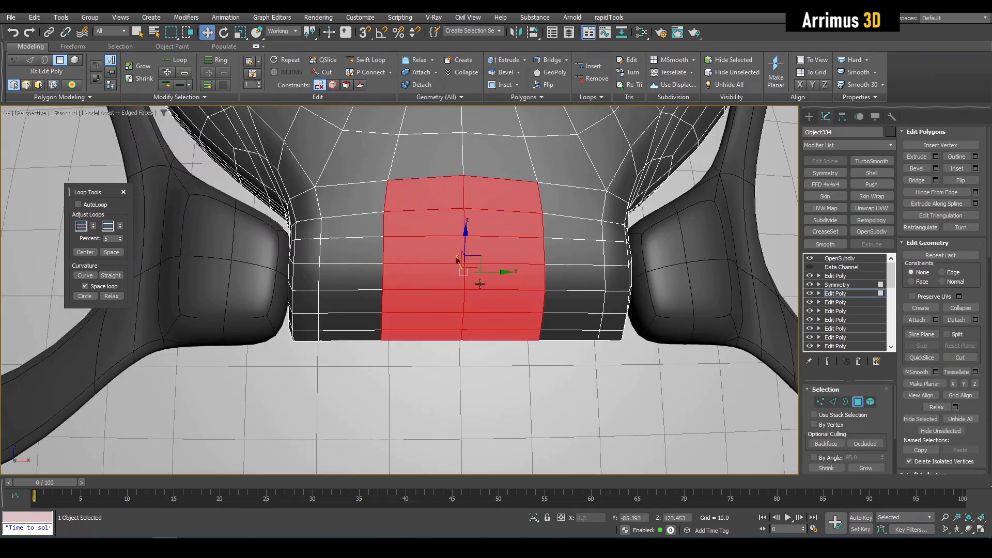
pyautogui.press('w')
pyautogui.keyDown('alt'); pyautogui.moveTo(480, 284); pyautogui.dragTo(482, 273, button='middle'); pyautogui.keyUp('alt')
pyautogui.press('w')
pyautogui.moveTo(463, 260); pyautogui.dragTo(471, 323)
# Fine-tune the position of the lengthened lower end and check its shape without the selection shading and edges.
pyautogui.press('F2')
pyautogui.press('F4')
pyautogui.scroll(-3, 431, 312)
pyautogui.keyDown('alt'); pyautogui.moveTo(474, 312); pyautogui.dragTo(432, 308, button='middle'); pyautogui.keyUp('alt')
pyautogui.moveTo(422, 334)
pyautogui.mouseDown()
pyautogui.moveTo(412, 343)
pyautogui.moveTo(435, 348)
pyautogui.mouseUp()
pyautogui.keyDown('alt'); pyautogui.moveTo(435, 348); pyautogui.dragTo(361, 336, button='middle'); pyautogui.keyUp('alt')
pyautogui.press('q')
pyautogui.press('F4')
pyautogui.press('F2')
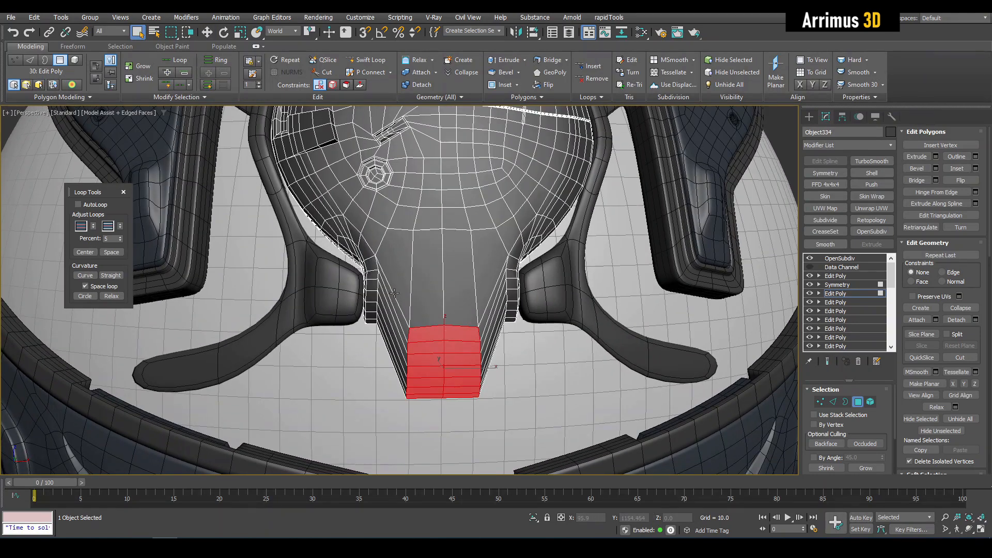
# Slide the two uppermost crosswise edge rows of the lengthened lower end upward.
pyautogui.scroll(4, 394, 292)
pyautogui.press('2')
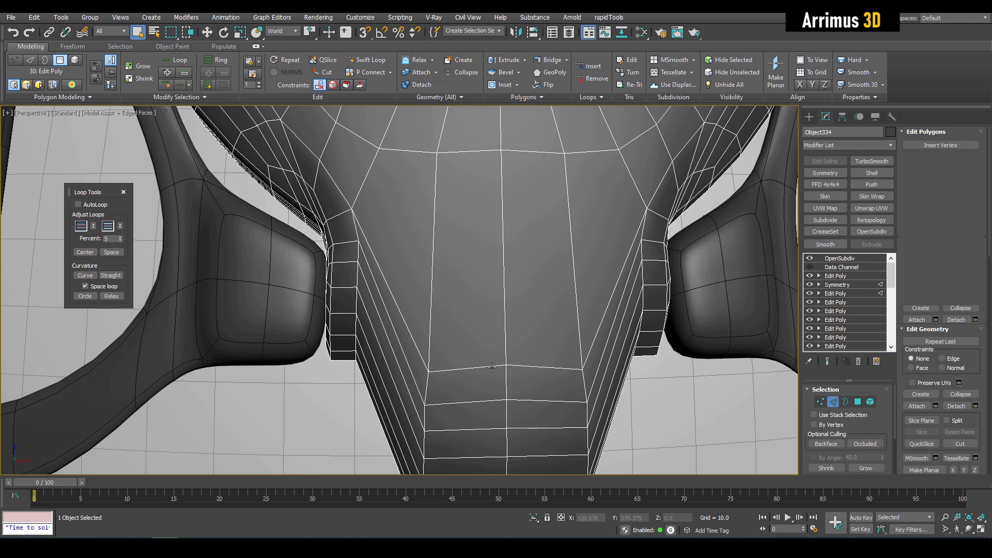
pyautogui.doubleClick(524, 367)
pyautogui.moveTo(501, 318); pyautogui.dragTo(504, 332)
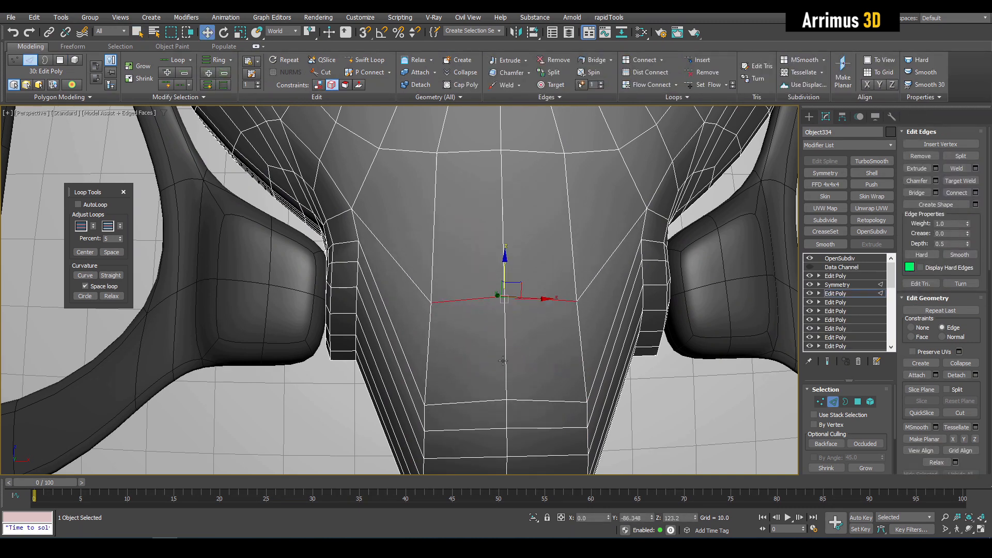
pyautogui.press('q')
pyautogui.click(502, 400)
pyautogui.press('w')
pyautogui.moveTo(506, 370); pyautogui.dragTo(505, 334)
# Slide the next two crosswise edge rows of the lower end upward to even out the row spacing.
pyautogui.press('q')
pyautogui.click(487, 431)
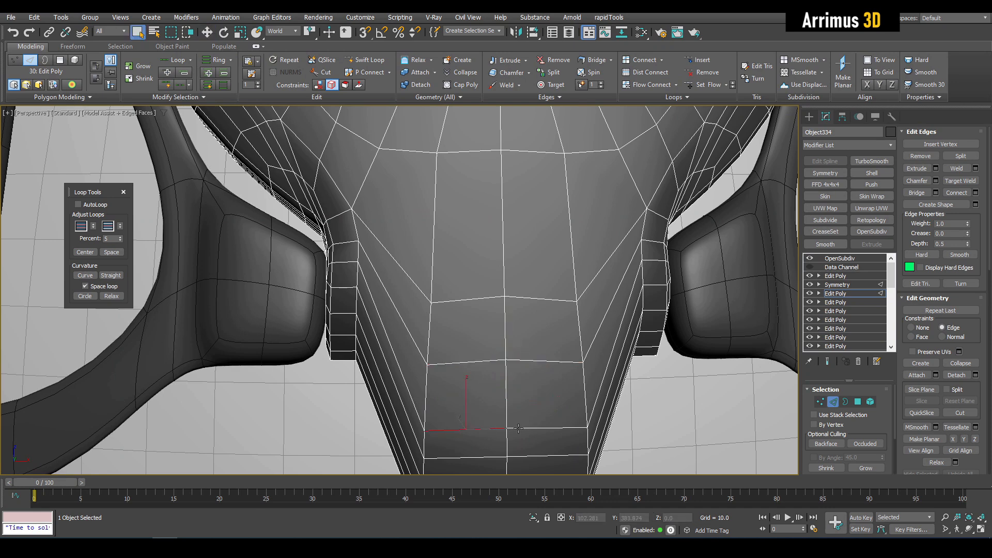
pyautogui.press('w')
pyautogui.moveTo(505, 392)
pyautogui.mouseDown()
pyautogui.moveTo(505, 361)
pyautogui.moveTo(504, 374)
pyautogui.mouseUp()
pyautogui.moveTo(504, 374); pyautogui.dragTo(511, 321, button='middle')
pyautogui.press('q')
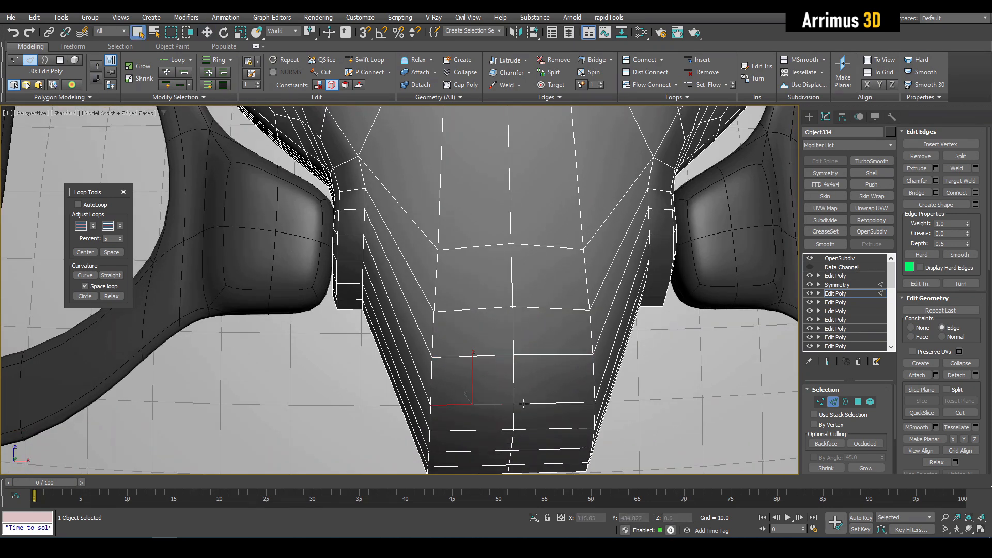
pyautogui.press('w')
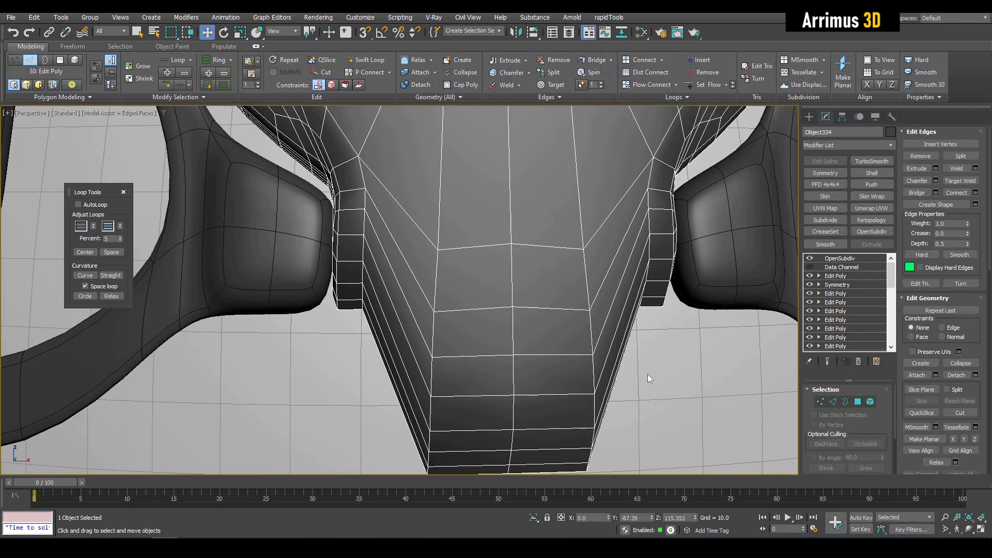
# Insert a lengthwise Swift Loop left of the lower end's centre line and remove its portion on the upper plate.
pyautogui.press('2')
pyautogui.hotkey('shift', 'e')
pyautogui.press('2')
pyautogui.press('q')
pyautogui.scroll(-4, 620, 382)
pyautogui.press('e')
pyautogui.press('e')
pyautogui.hotkey('alt', 's')
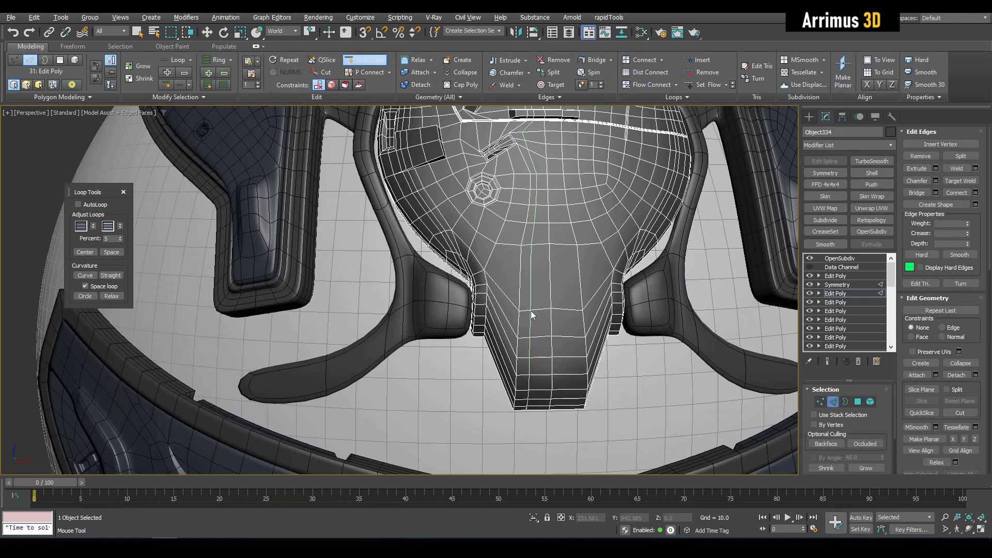
pyautogui.click(532, 312)
pyautogui.press('w')
pyautogui.press('e')
pyautogui.moveTo(532, 312); pyautogui.dragTo(492, 317, button='middle')
pyautogui.press('e')
pyautogui.press('q')
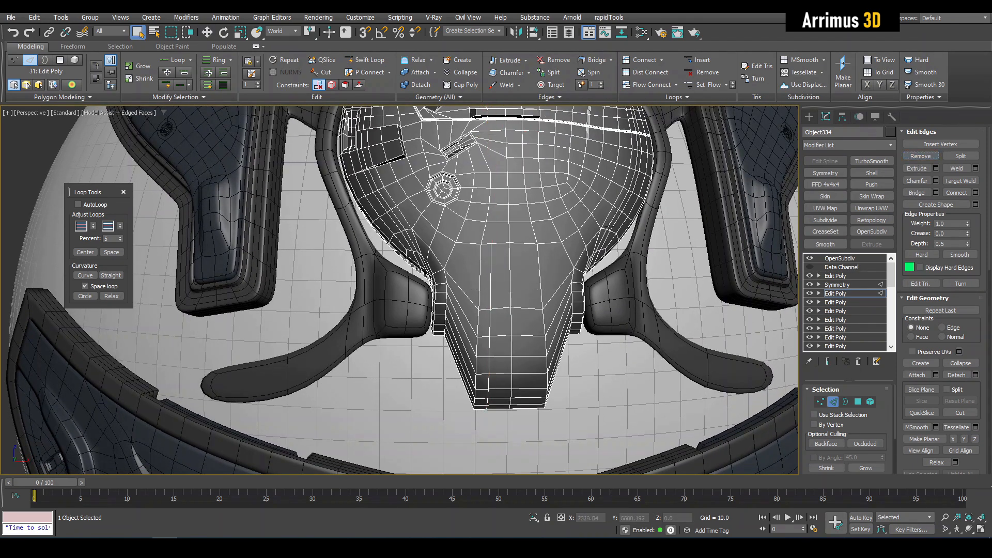
# Cut a lengthwise edge line down the left side tab, close to the tab's inner edge.
pyautogui.press('e')
pyautogui.press('F4')
pyautogui.press('F4')
pyautogui.press('F4')
pyautogui.scroll(3, 465, 275)
pyautogui.press('e')
pyautogui.press('F4')
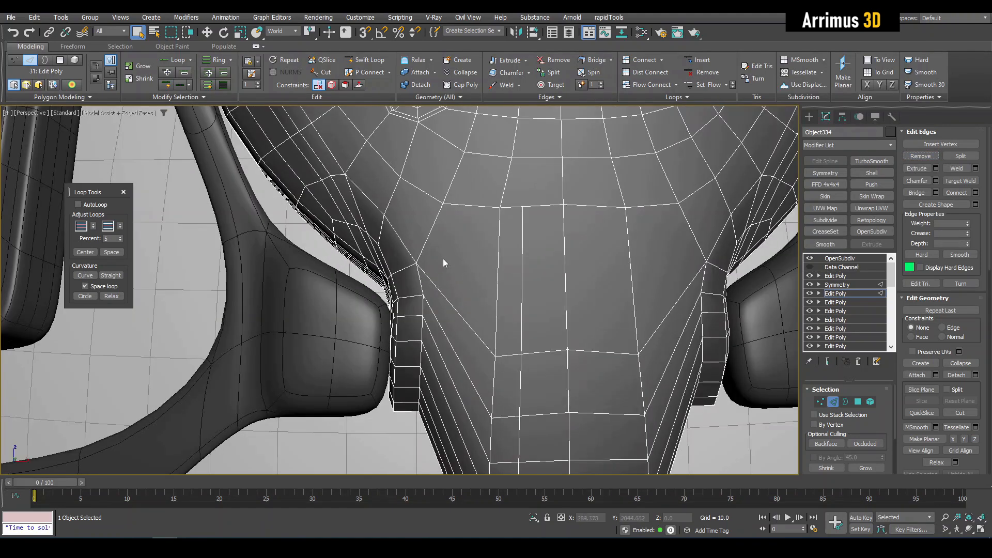
pyautogui.moveTo(431, 300); pyautogui.dragTo(437, 272, button='middle')
pyautogui.hotkey('alt', '1')
pyautogui.click(427, 280)
pyautogui.press('w')
pyautogui.moveTo(423, 329); pyautogui.dragTo(425, 323, button='middle')
pyautogui.scroll(4, 425, 323)
pyautogui.press('1')
pyautogui.hotkey('alt', 'c')
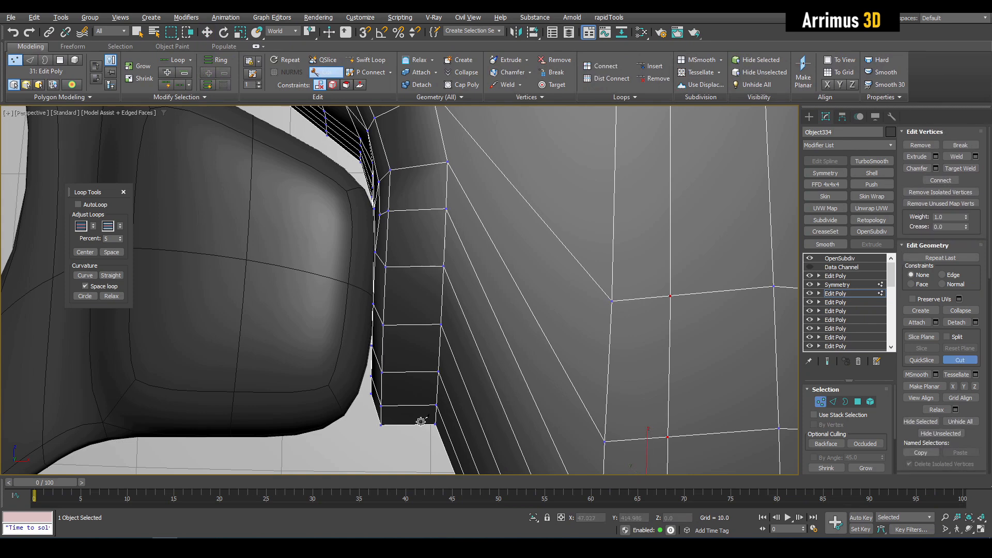
pyautogui.click(433, 169)
pyautogui.rightClick(457, 182)
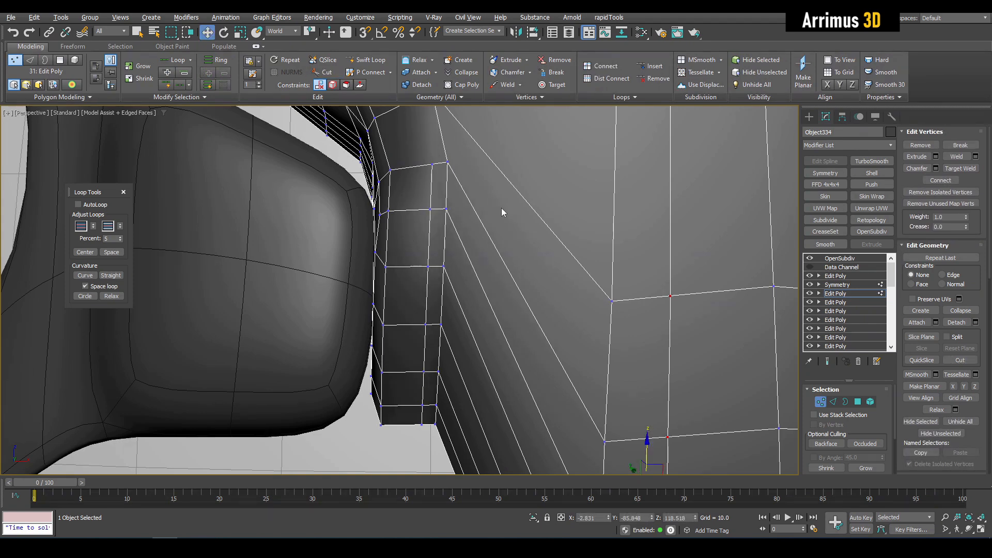
# Examine the lower end and its side tabs with and without edges, up close and from a distance.
pyautogui.press('e')
pyautogui.press('F4')
pyautogui.moveTo(465, 237); pyautogui.dragTo(461, 232, button='middle')
pyautogui.scroll(-5, 460, 232)
pyautogui.press('q')
pyautogui.click(504, 260)
pyautogui.keyDown('alt'); pyautogui.moveTo(445, 278); pyautogui.dragTo(417, 274, button='middle'); pyautogui.keyUp('alt')
pyautogui.press('1')
pyautogui.press('1')
pyautogui.press('e')
pyautogui.press('F4')
pyautogui.scroll(3, 419, 240)
pyautogui.press('e')
pyautogui.press('F4')
pyautogui.scroll(-3, 422, 281)
pyautogui.press('e')
pyautogui.press('F4')
# Select the polygons of the lower end's broad front face and left corner, and inset them slightly.
pyautogui.press('4')
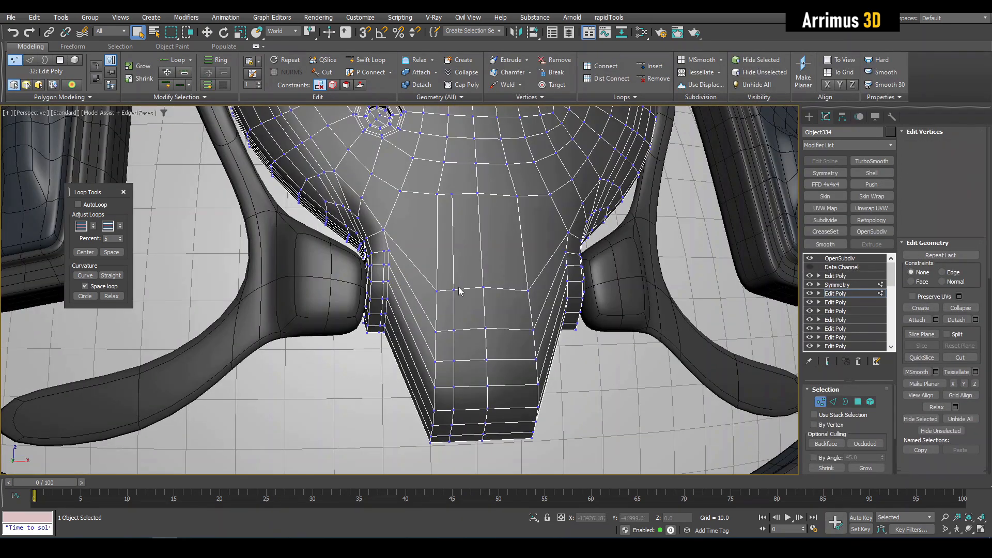
pyautogui.keyDown('alt'); pyautogui.moveTo(473, 328); pyautogui.dragTo(457, 326, button='middle'); pyautogui.keyUp('alt')
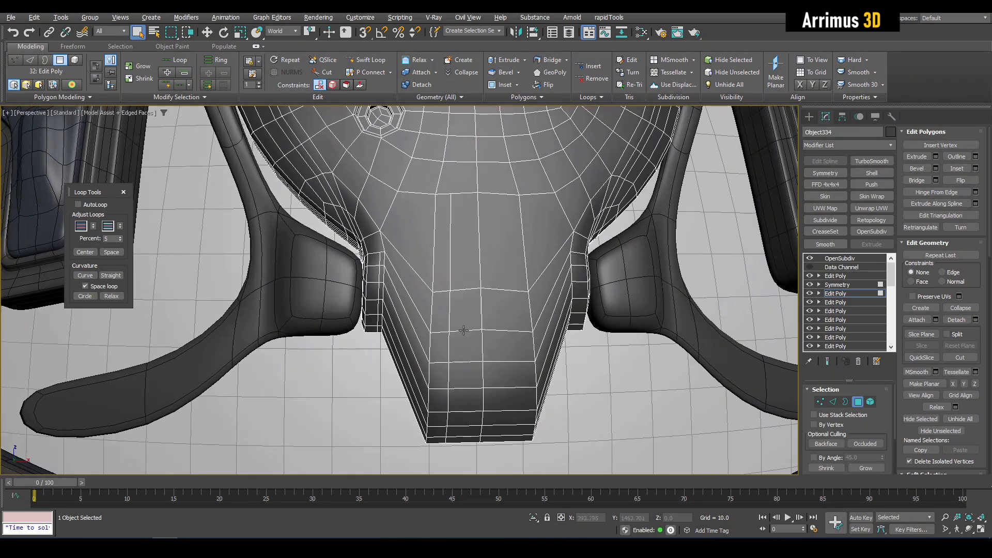
pyautogui.press('4')
pyautogui.press('4')
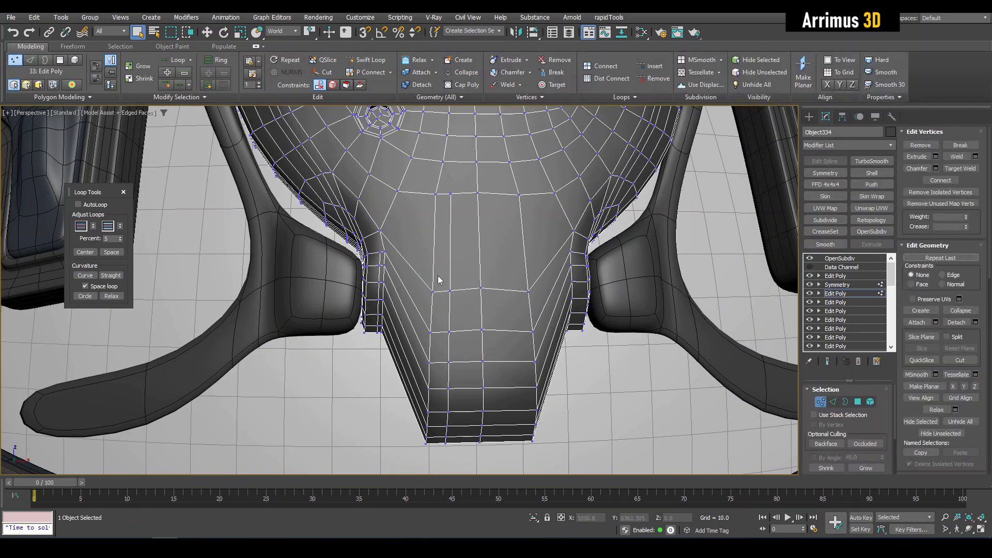
pyautogui.click(427, 333)
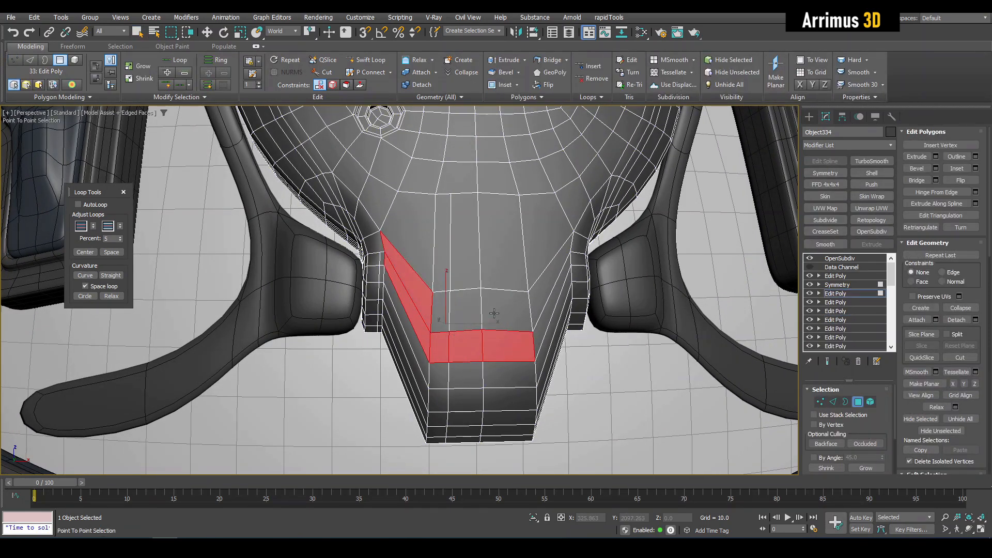
pyautogui.click(421, 254)
pyautogui.moveTo(433, 274); pyautogui.dragTo(434, 277)
# Clean up the inset's left corner with Target Weld and remove the leftover edges there.
pyautogui.press('1')
pyautogui.scroll(2, 392, 250)
pyautogui.hotkey('alt', 'c')
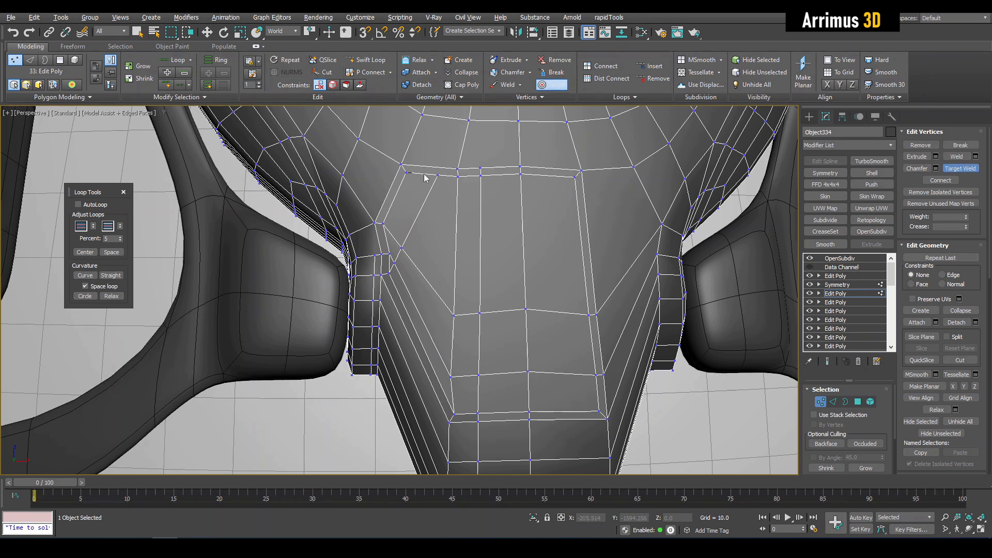
pyautogui.press('2')
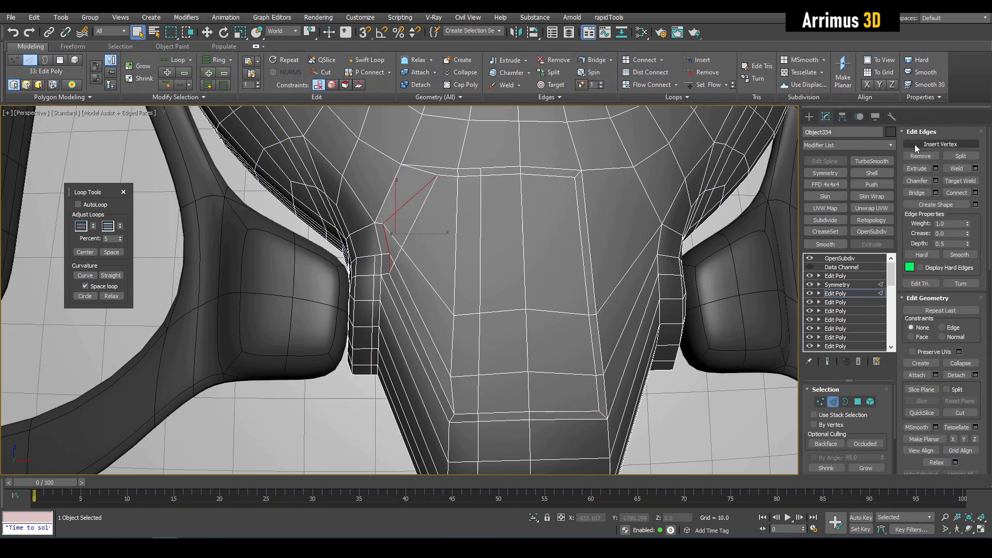
pyautogui.click(920, 156)
# Push the polygons inside the inset into the plate as a recess and scale them down to slope its walls.
pyautogui.scroll(-2, 596, 217)
pyautogui.moveTo(571, 257); pyautogui.dragTo(535, 255, button='middle')
pyautogui.press('2')
pyautogui.press('4')
pyautogui.press('z')
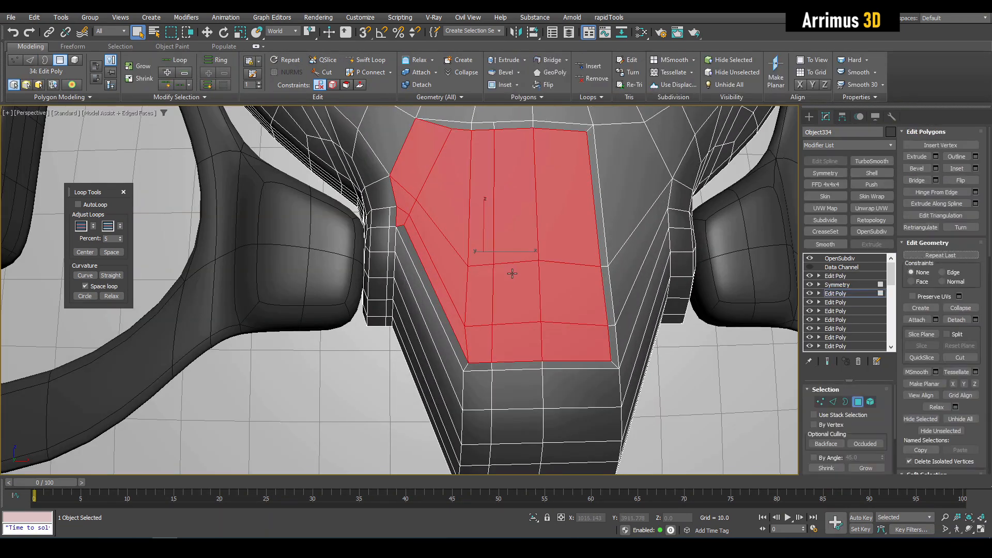
pyautogui.scroll(2, 439, 252)
pyautogui.keyDown('alt'); pyautogui.moveTo(479, 268); pyautogui.dragTo(465, 243, button='middle'); pyautogui.keyUp('alt')
pyautogui.hotkey('ctrl', 'shift', 'b')
pyautogui.press('r')
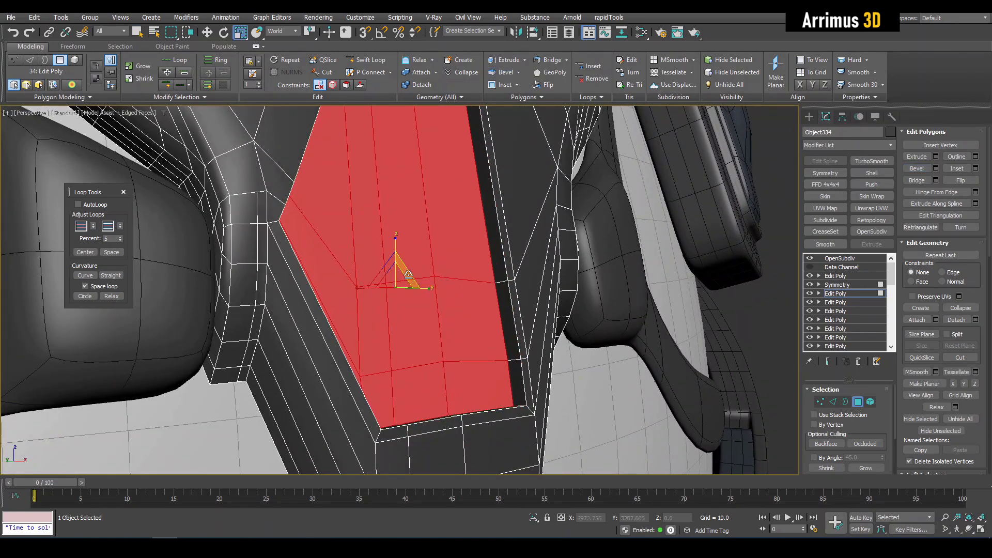
pyautogui.moveTo(398, 272); pyautogui.dragTo(396, 310)
pyautogui.press('w')
# Examine the recess in the lower end up close and in the smoothed display.
pyautogui.press('F4')
pyautogui.moveTo(336, 290)
pyautogui.keyDown('alt'); pyautogui.mouseDown(button='middle')
pyautogui.moveTo(435, 281)
pyautogui.moveTo(423, 277)
pyautogui.mouseUp(button='middle'); pyautogui.keyUp('alt')
pyautogui.scroll(-2, 411, 283)
pyautogui.press('F4')
pyautogui.scroll(3, 399, 261)
pyautogui.hotkey('alt', '1')
pyautogui.click(414, 207)
pyautogui.press('2')
pyautogui.press('w')
pyautogui.press('F4')
pyautogui.scroll(-3, 414, 214)
pyautogui.press('q')
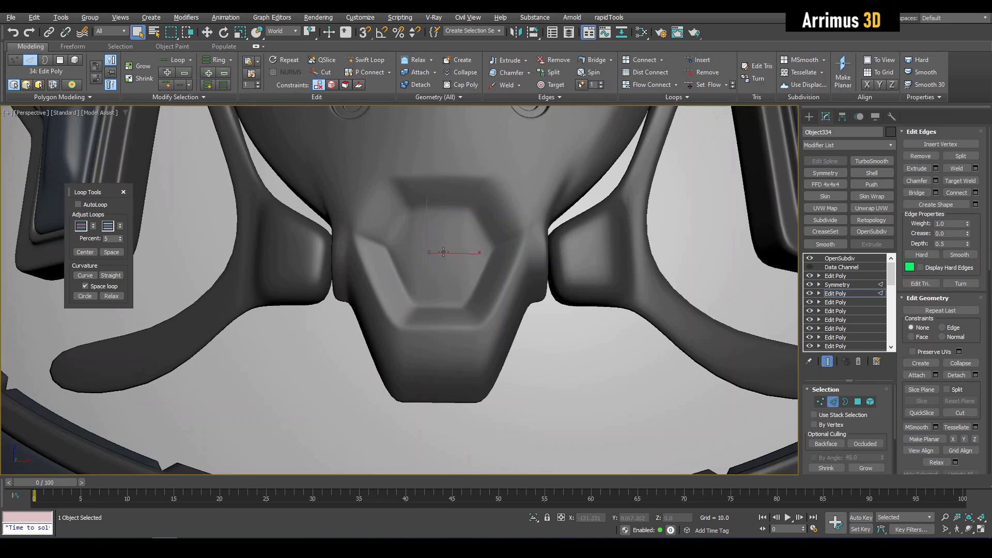
# Slide the upper edge row of the recess floor upward with the Edge constraint and check the smoothed shape.
pyautogui.scroll(2, 439, 254)
pyautogui.press('F4')
pyautogui.scroll(2, 413, 194)
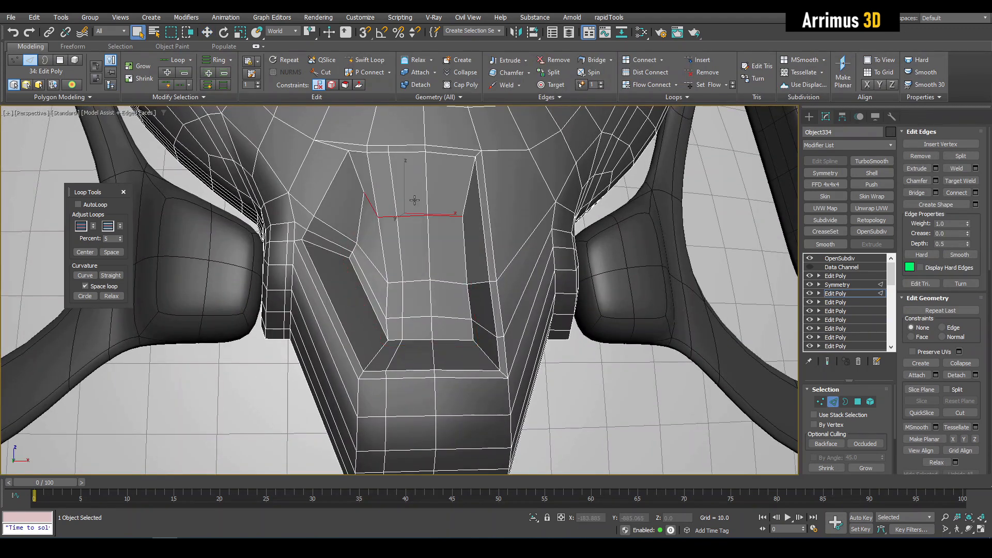
pyautogui.keyDown('alt'); pyautogui.moveTo(414, 200); pyautogui.dragTo(412, 181, button='middle'); pyautogui.keyUp('alt')
pyautogui.press('w')
pyautogui.hotkey('shift', 'x')
pyautogui.moveTo(411, 179); pyautogui.dragTo(403, 155)
pyautogui.press('q')
pyautogui.click(602, 329)
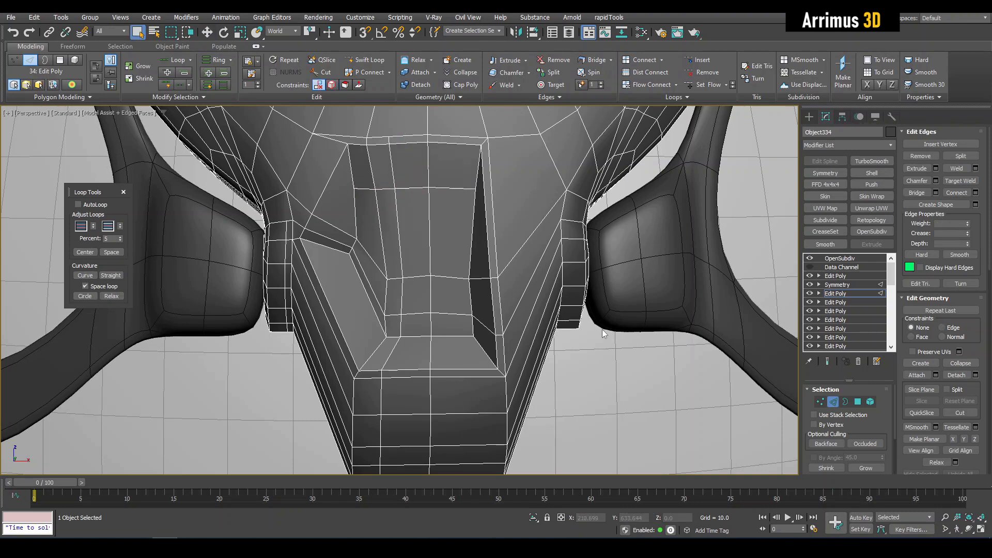
pyautogui.press('F4')
pyautogui.scroll(-4, 451, 256)
pyautogui.press('2')
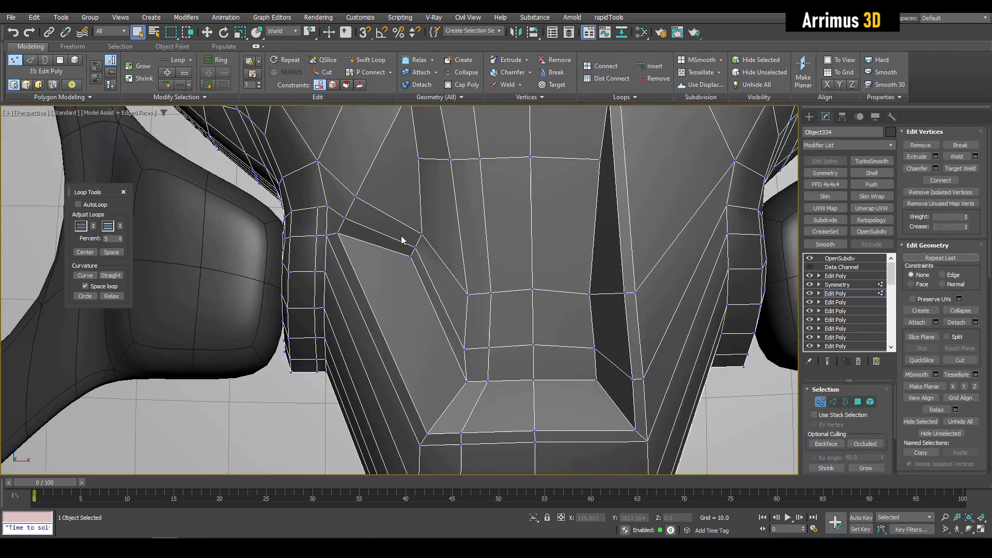
# Slide the upper edge of the narrow strip at the recess's left corner along its adjoining edges.
pyautogui.press('2')
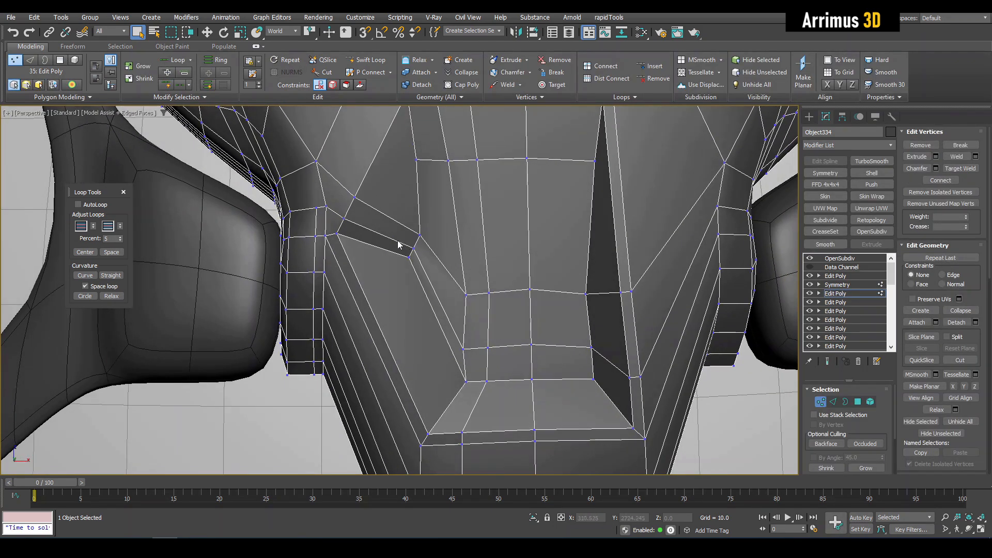
pyautogui.scroll(3, 393, 243)
pyautogui.press('w')
pyautogui.moveTo(360, 231); pyautogui.dragTo(362, 251)
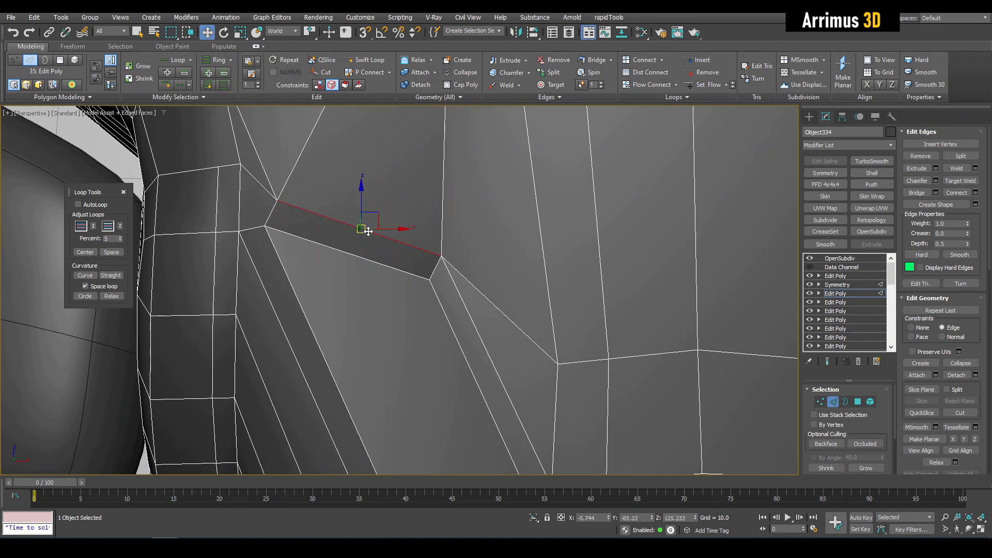
pyautogui.scroll(-5, 409, 192)
pyautogui.hotkey('shift', 'x')
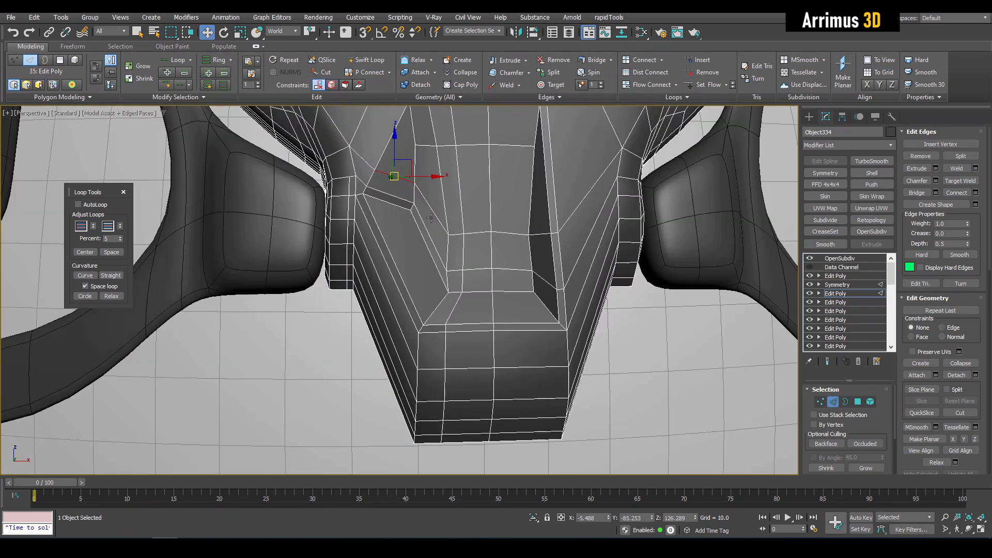
pyautogui.click(679, 368)
pyautogui.press('F4')
pyautogui.press('F4')
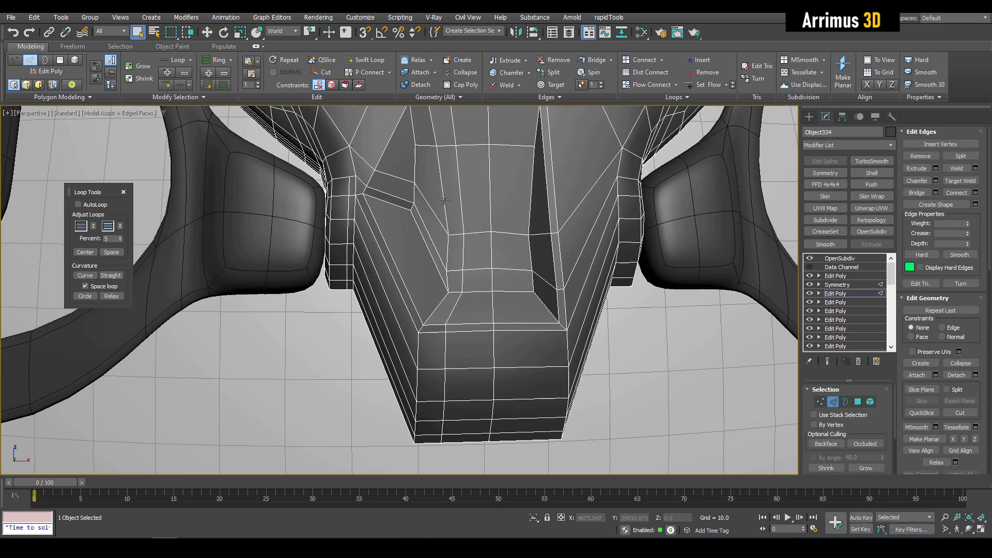
# Insert a Swift Loop around the recess walls close to the floor and check the smoothed result.
pyautogui.moveTo(445, 203); pyautogui.dragTo(447, 222, button='middle')
pyautogui.hotkey('alt', '1')
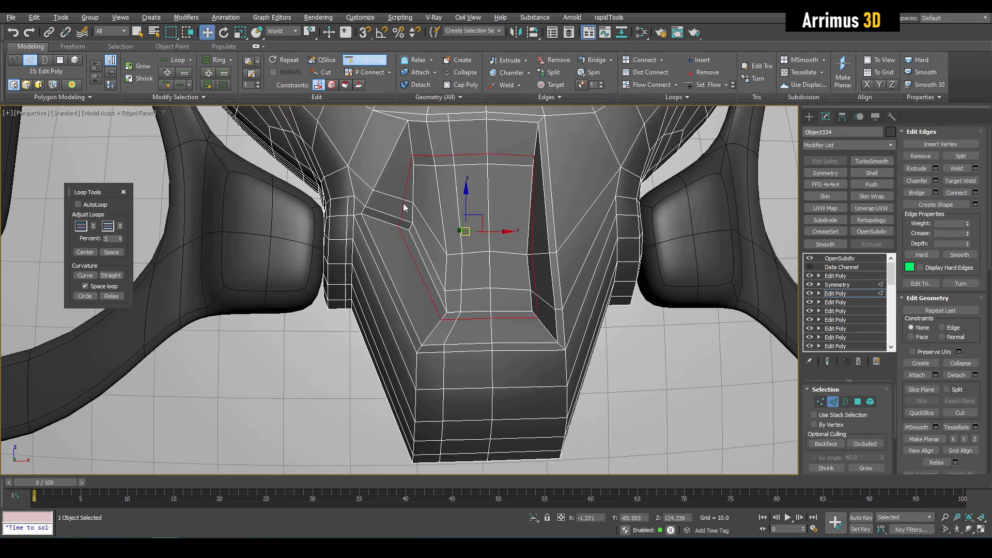
pyautogui.rightClick(403, 203)
pyautogui.press('F4')
pyautogui.press('F4')
pyautogui.press('q')
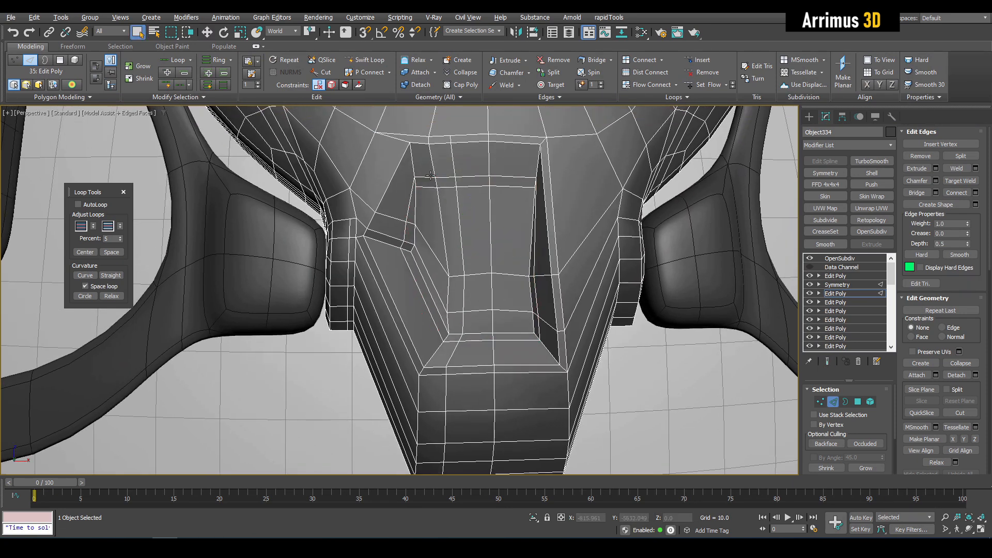
# Move the upper edge row of the recess floor closer to the recess's upper rim and check the smoothed shape.
pyautogui.click(429, 177)
pyautogui.keyDown('shift'); pyautogui.click(506, 176); pyautogui.keyUp('shift')
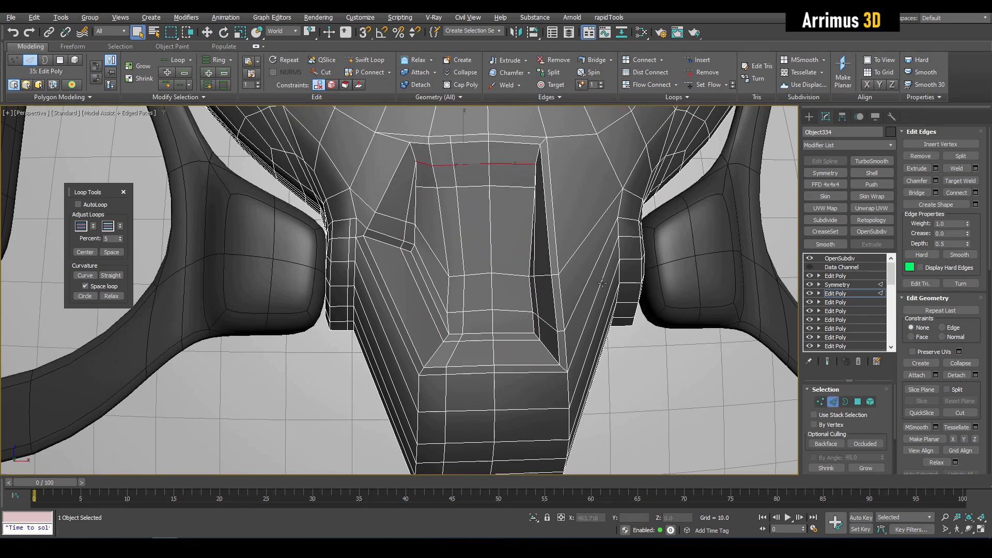
pyautogui.press('F4')
pyautogui.press('F4')
# Insert a Swift Loop around the recess walls just inside the rim and inspect the smoothed lower end.
pyautogui.hotkey('alt', 'shift', 'w')
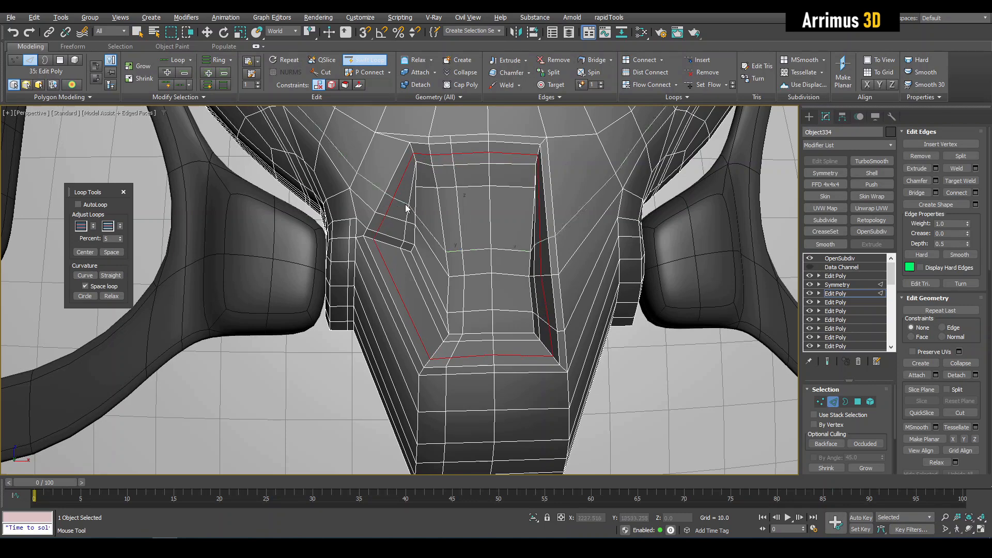
pyautogui.rightClick(405, 205)
pyautogui.press('F4')
pyautogui.scroll(-4, 422, 221)
pyautogui.press('2')
pyautogui.moveTo(501, 242); pyautogui.dragTo(480, 239, button='middle')
pyautogui.scroll(-2, 475, 230)
pyautogui.press('q')
pyautogui.scroll(6, 476, 230)
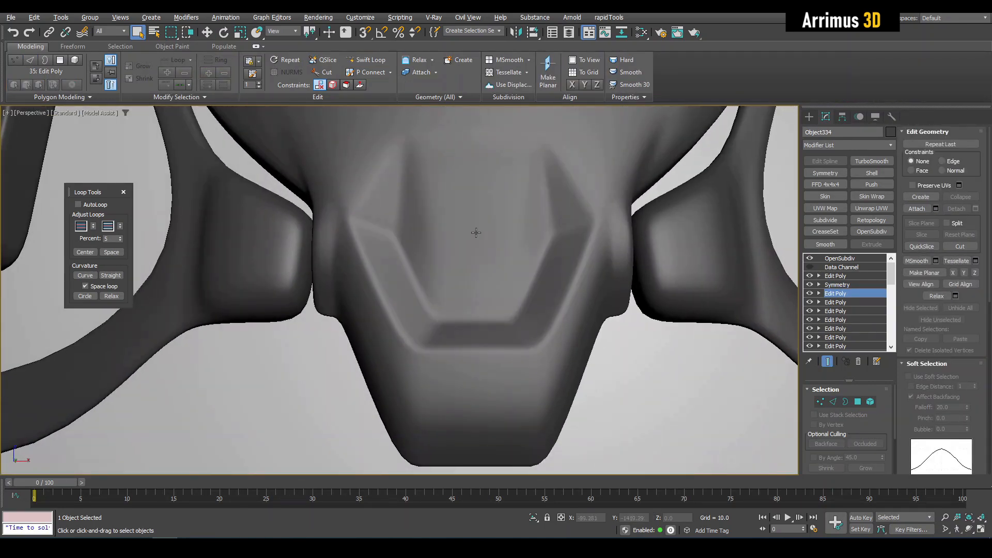
# Select the edge paths running down the plate through the slots and bolt sockets and around the lower recess.
pyautogui.scroll(-2, 466, 263)
pyautogui.moveTo(461, 259); pyautogui.dragTo(470, 259, button='middle')
pyautogui.press('1')
pyautogui.press('F4')
pyautogui.press('F4')
pyautogui.press('F4')
pyautogui.hotkey('alt', '1')
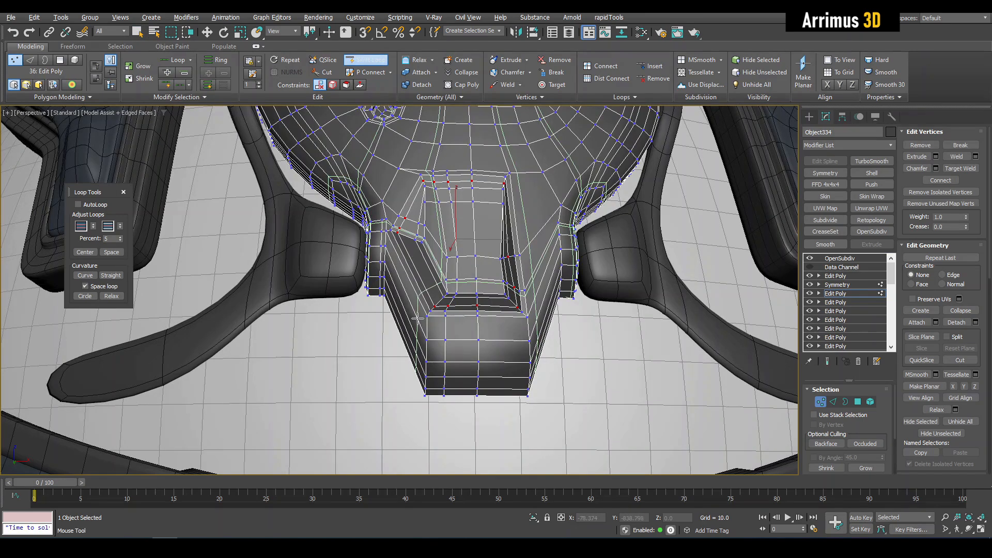
pyautogui.click(417, 318)
pyautogui.rightClick(429, 316)
pyautogui.scroll(-4, 445, 313)
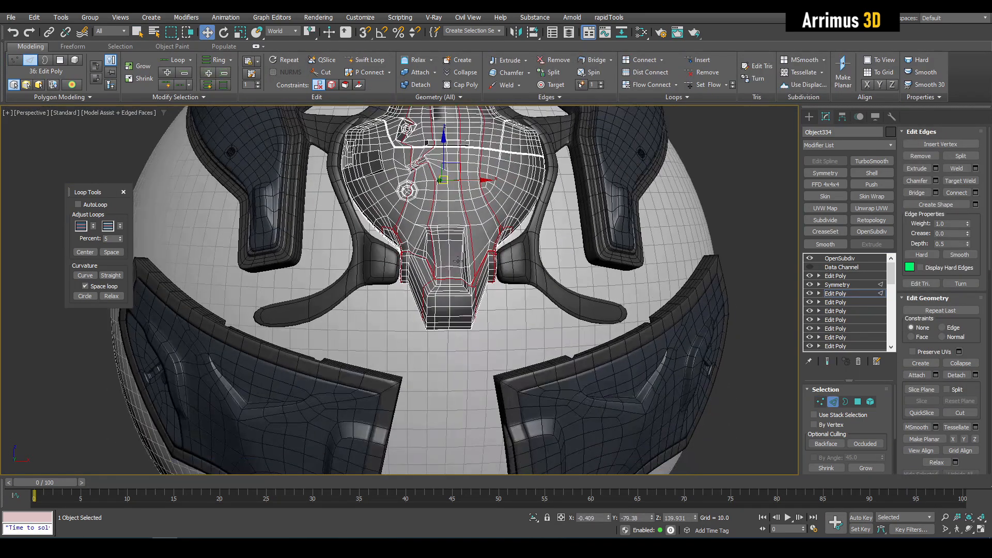
pyautogui.scroll(5, 439, 269)
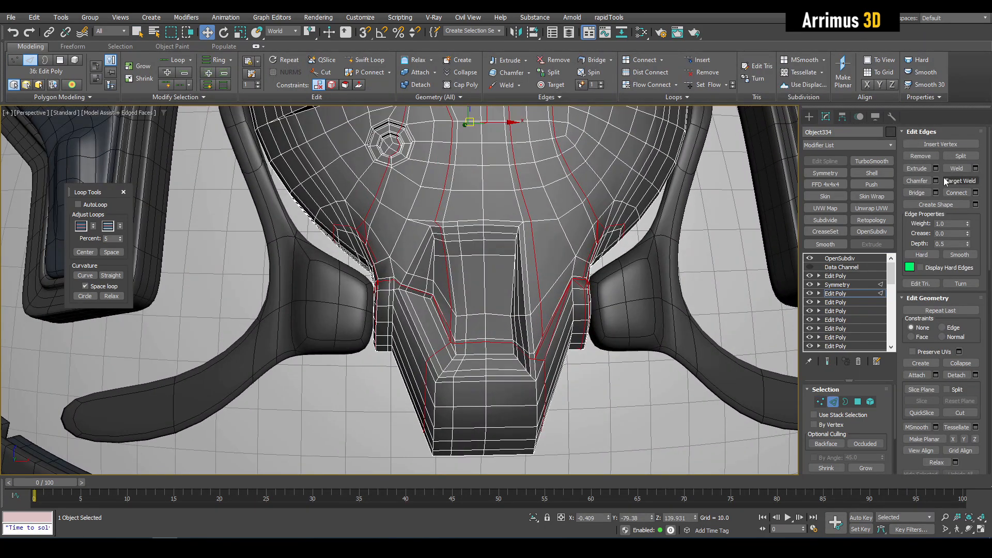
# Try an inward edge extrusion of the selected paths with height -0.32 and base width 0.19, and inspect the previewed grooves.
pyautogui.click(936, 170)
pyautogui.moveTo(518, 288)
pyautogui.mouseDown()
pyautogui.moveTo(524, 279)
pyautogui.moveTo(522, 286)
pyautogui.mouseUp()
pyautogui.press('F4')
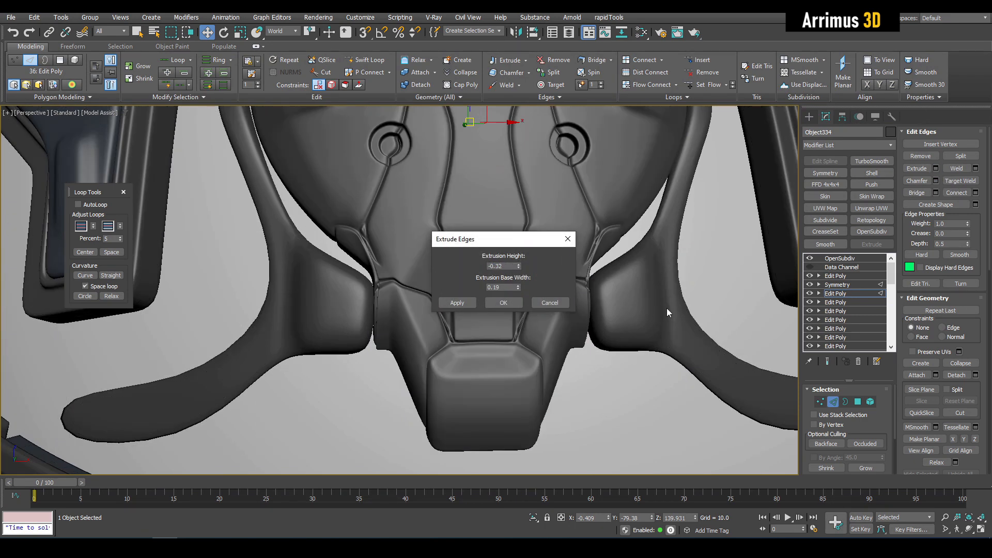
pyautogui.moveTo(668, 308); pyautogui.dragTo(560, 342, button='middle')
pyautogui.scroll(-2, 560, 343)
pyautogui.moveTo(509, 248); pyautogui.dragTo(624, 359)
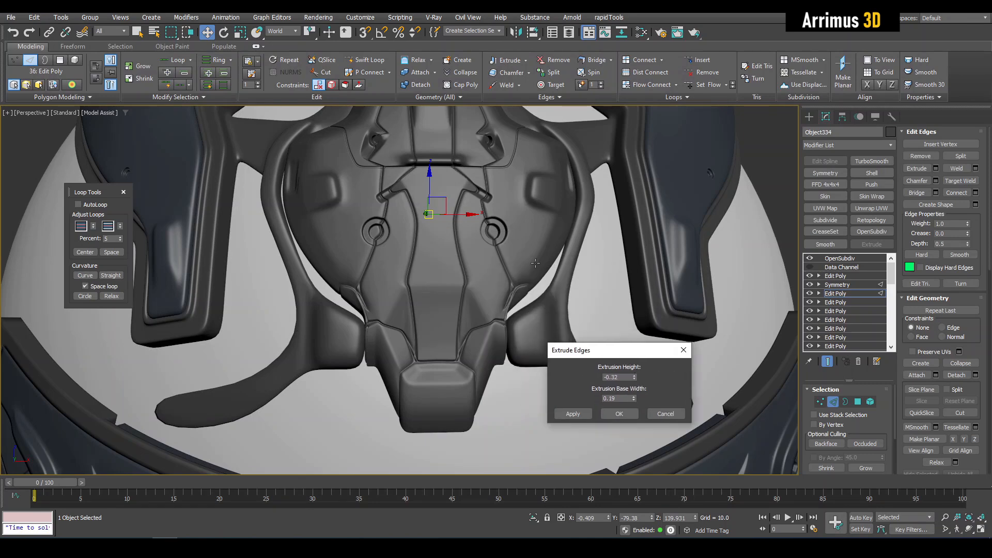
pyautogui.scroll(1, 466, 310)
pyautogui.scroll(-1, 413, 233)
pyautogui.scroll(5, 398, 198)
pyautogui.scroll(-5, 398, 198)
pyautogui.moveTo(419, 280); pyautogui.dragTo(412, 364, button='middle')
pyautogui.moveTo(527, 329); pyautogui.dragTo(540, 290, button='middle')
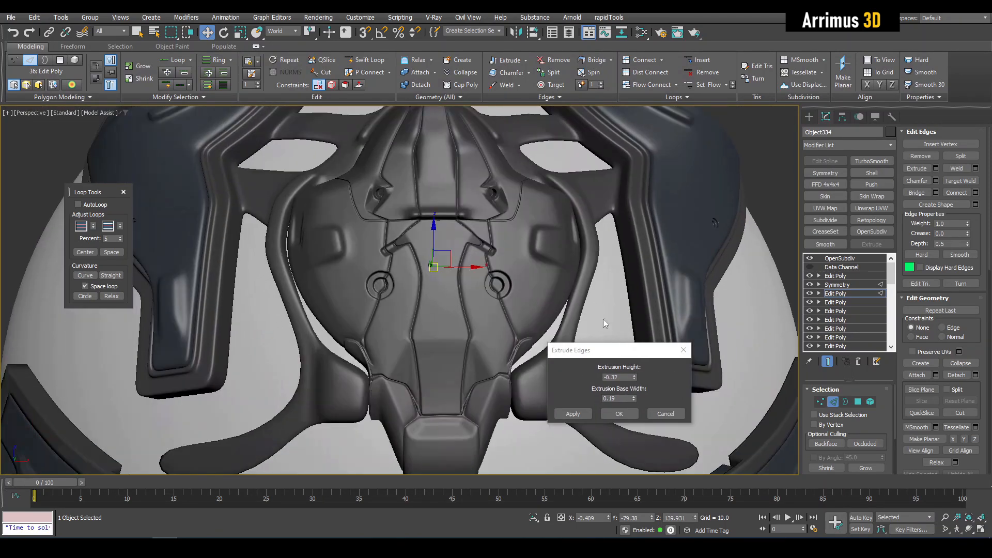
pyautogui.click(662, 413)
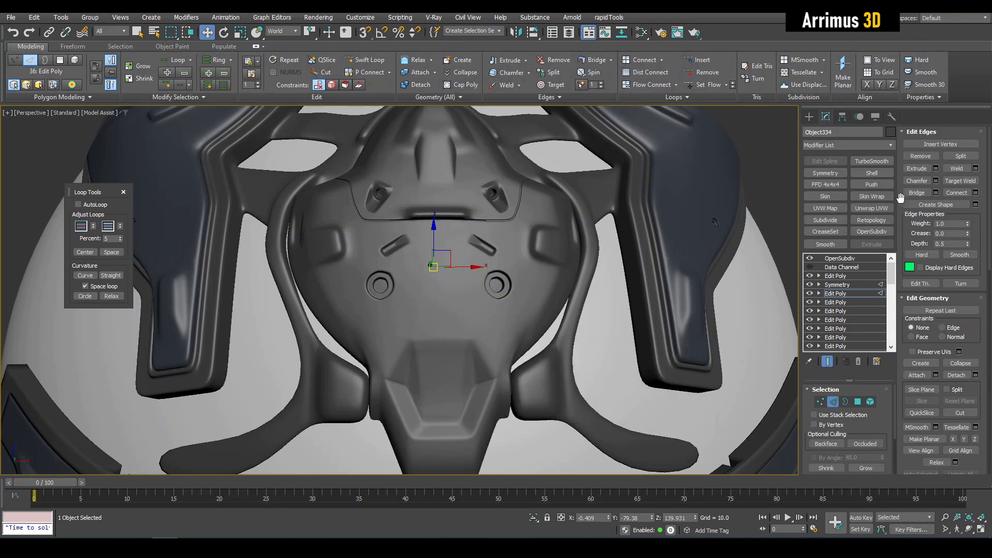
# Extrude the selected edge paths with height -0.32 and base width 0.19, inspect the grooves up close, and undo the extrusion.
pyautogui.click(936, 169)
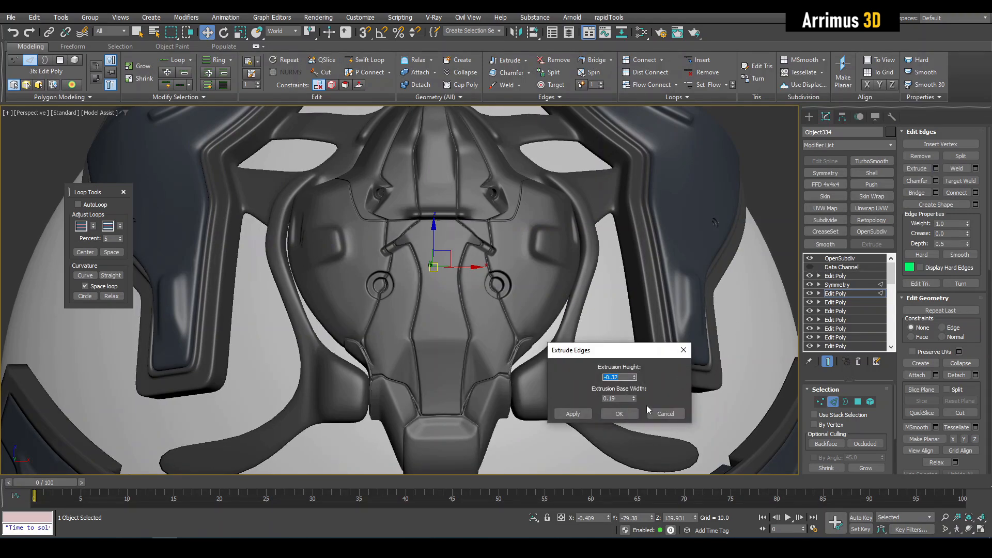
pyautogui.click(619, 413)
pyautogui.scroll(10, 472, 290)
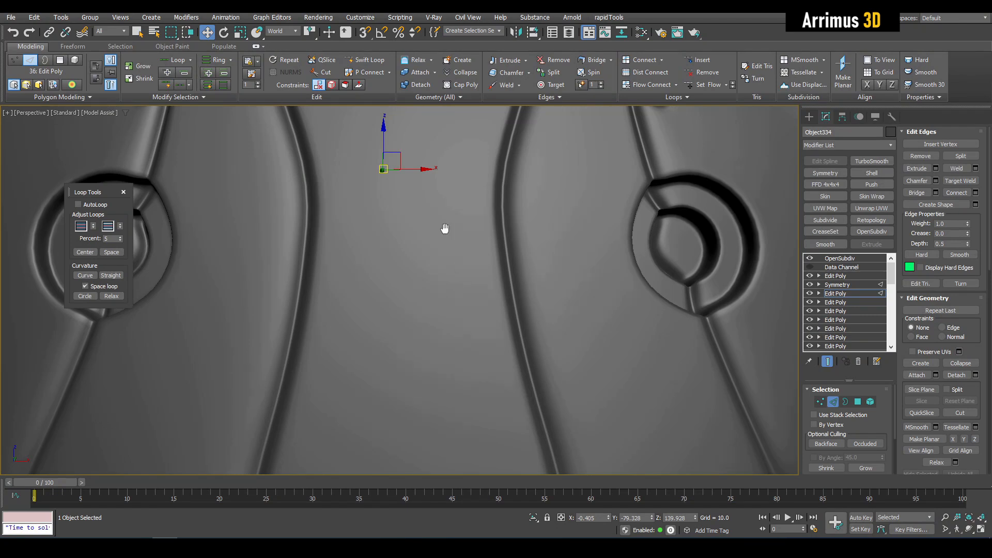
pyautogui.scroll(-4, 441, 318)
pyautogui.moveTo(388, 259); pyautogui.dragTo(390, 280, button='middle')
pyautogui.keyDown('alt'); pyautogui.moveTo(333, 230); pyautogui.dragTo(375, 267, button='middle'); pyautogui.keyUp('alt')
pyautogui.hotkey('ctrl', 'z')
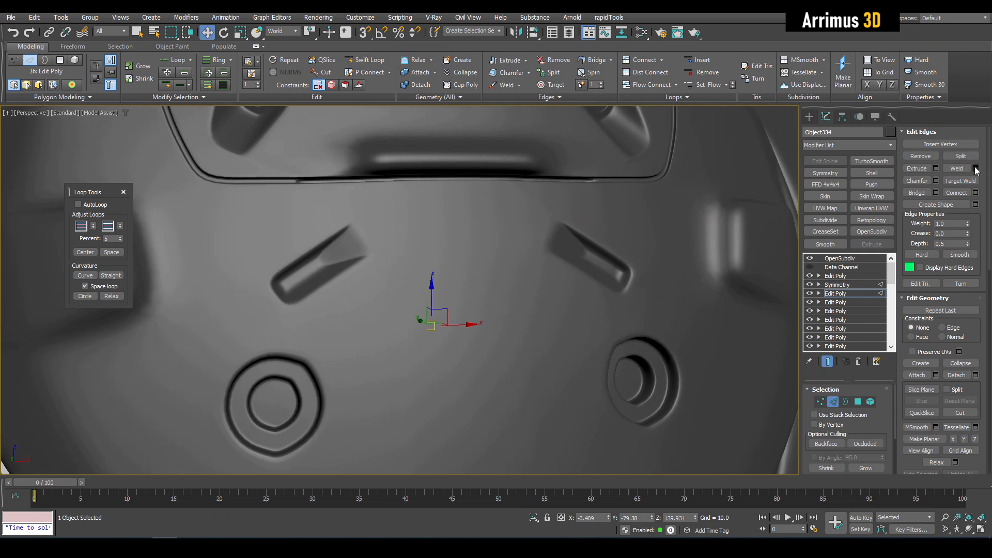
# Preview the edge extrusion with height -0.32 and base width 0.19, and examine the grooves around the slots and bolt sockets.
pyautogui.click(937, 169)
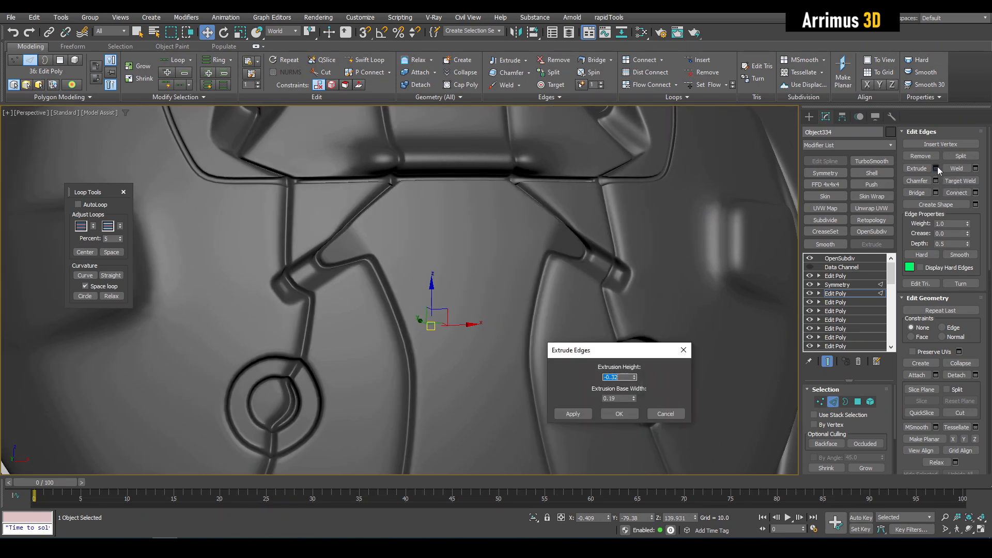
pyautogui.scroll(2, 483, 230)
pyautogui.scroll(-2, 491, 235)
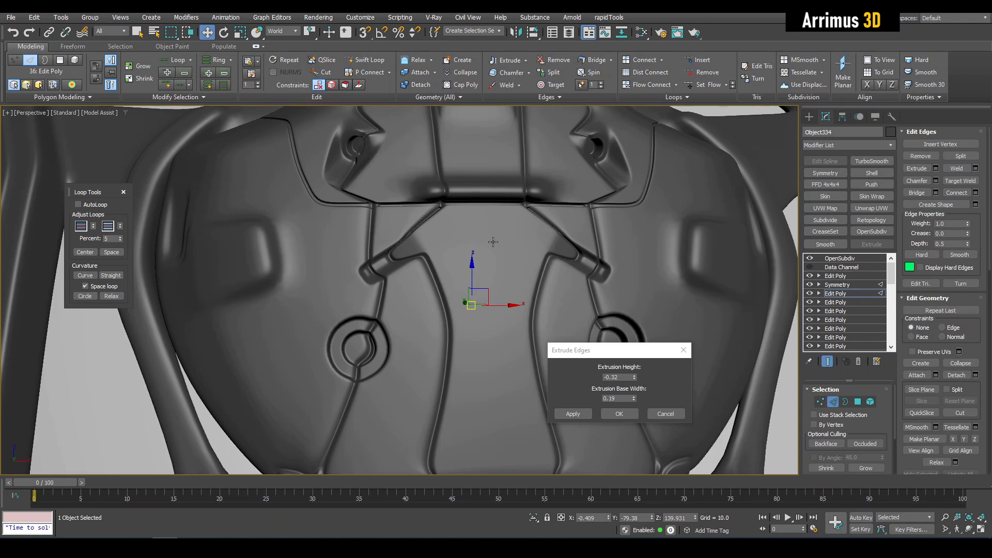
pyautogui.scroll(5, 477, 245)
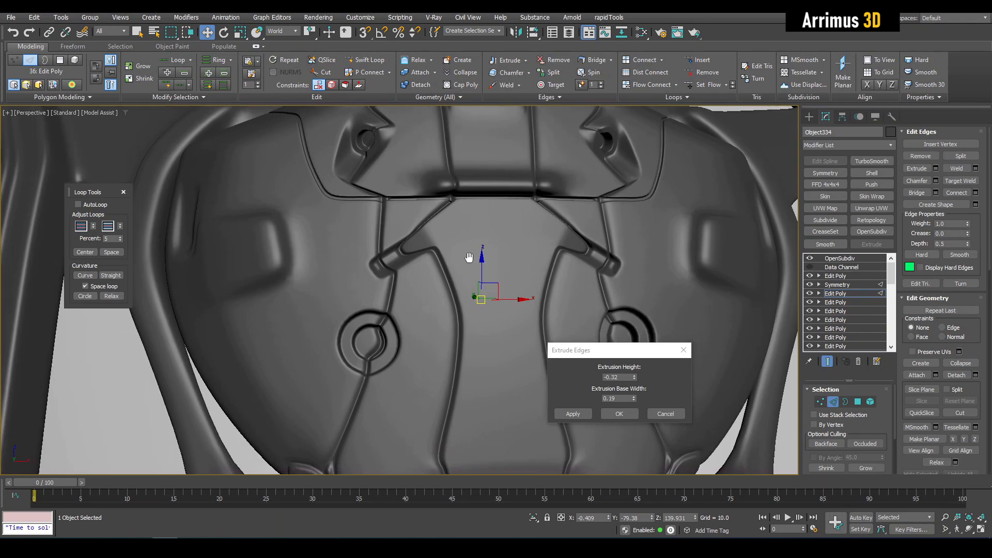
pyautogui.scroll(-4, 433, 354)
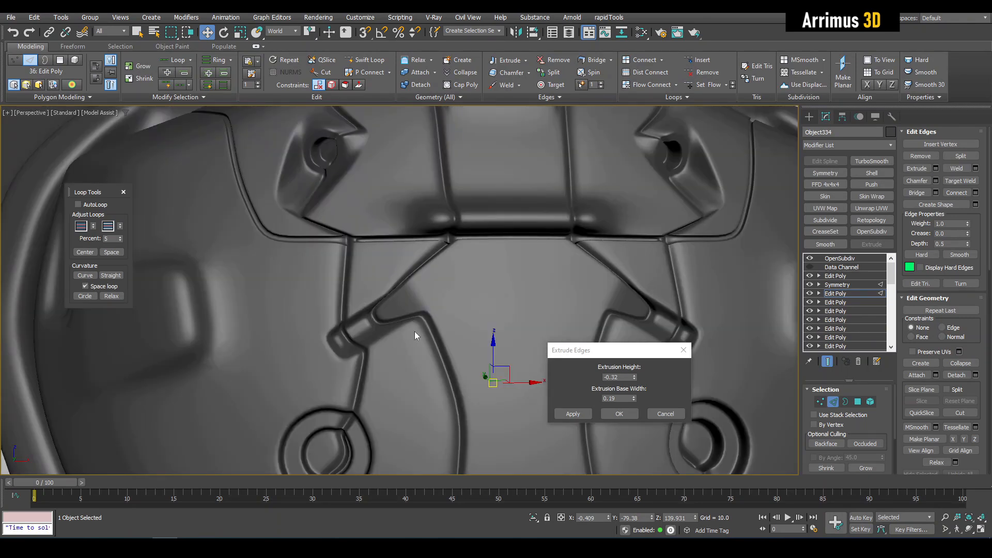
pyautogui.moveTo(436, 304); pyautogui.dragTo(436, 303, button='middle')
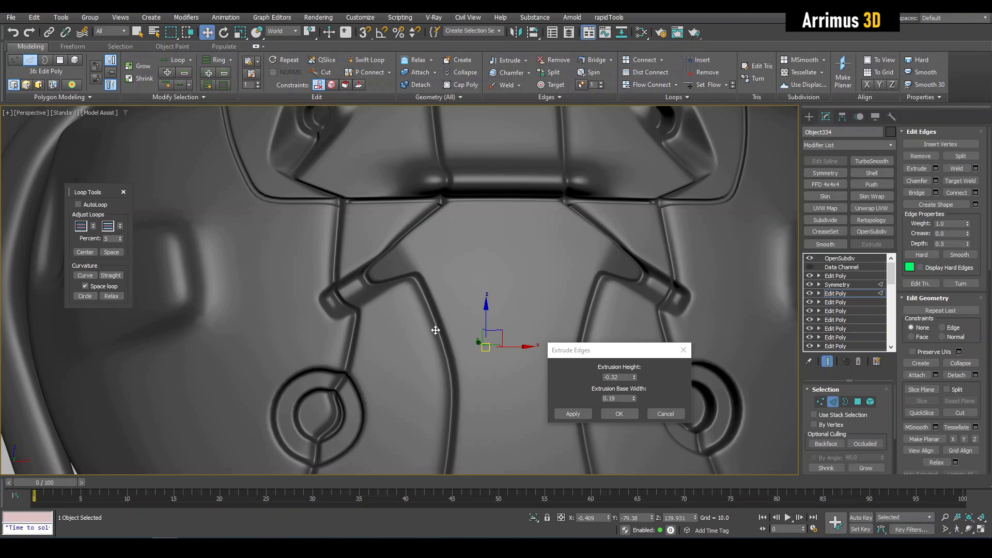
pyautogui.scroll(-4, 435, 330)
pyautogui.moveTo(436, 330); pyautogui.dragTo(400, 387, button='middle')
pyautogui.scroll(6, 332, 317)
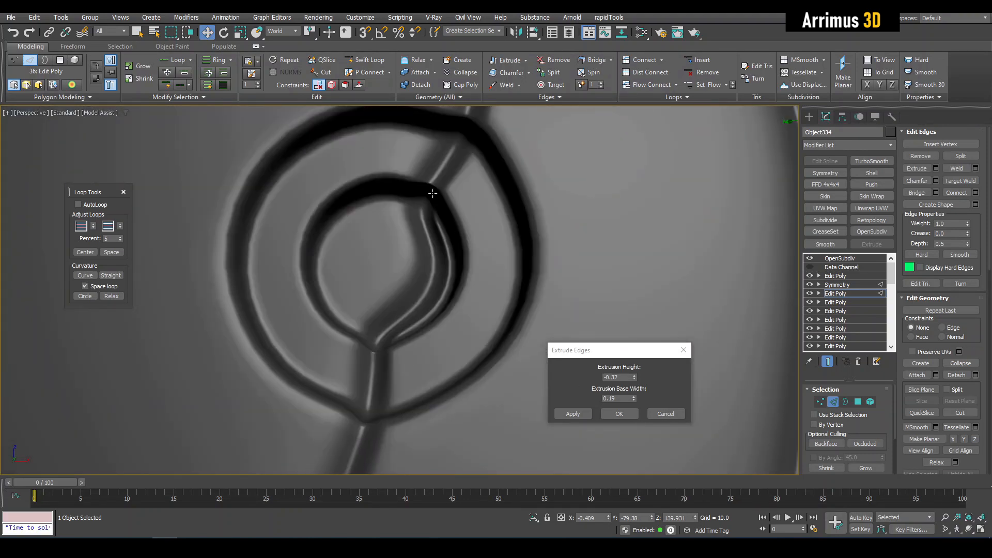
pyautogui.scroll(-5, 436, 223)
pyautogui.scroll(-5, 449, 219)
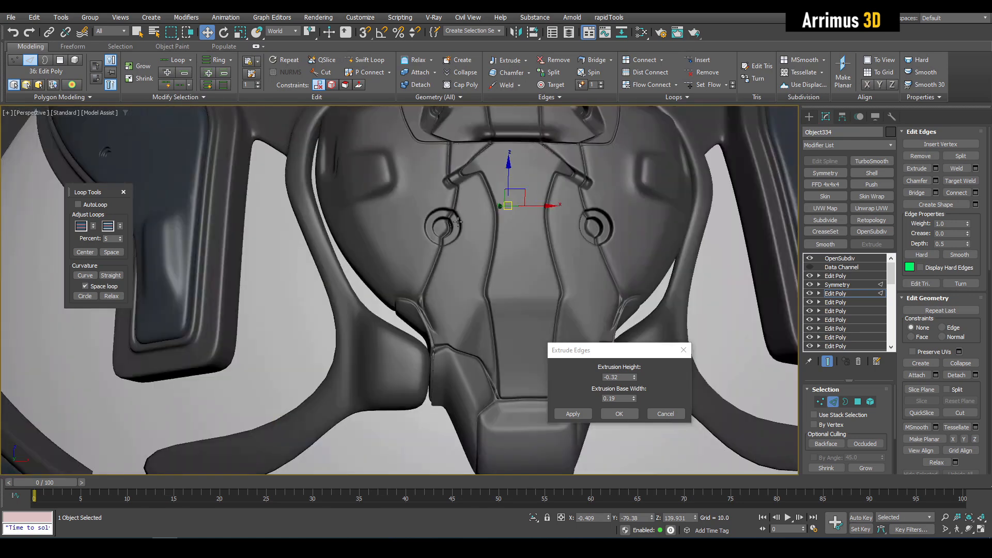
# Examine the previewed grooves at the lower recess corners and where they meet the horizontal seam.
pyautogui.moveTo(450, 181); pyautogui.dragTo(401, 121, button='middle')
pyautogui.scroll(6, 422, 317)
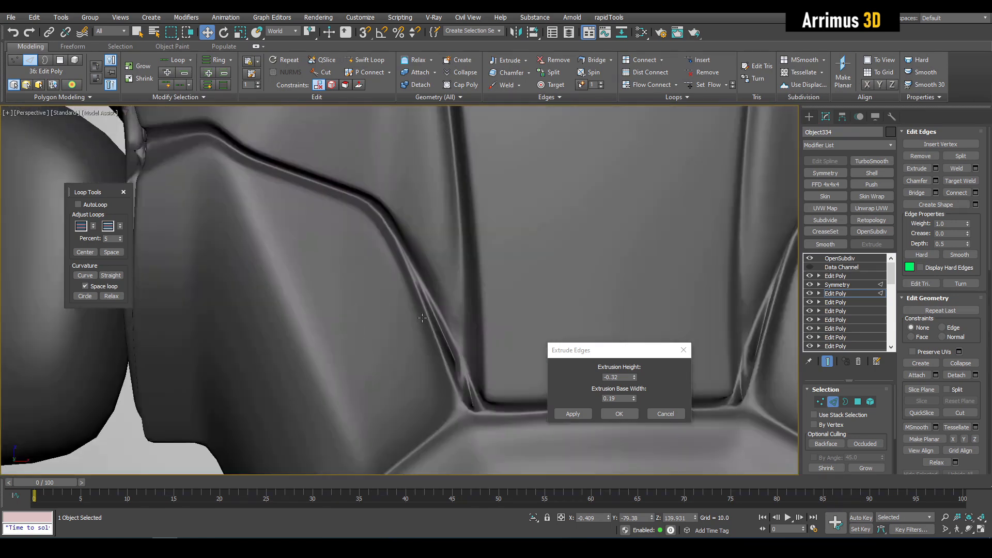
pyautogui.scroll(-8, 464, 300)
pyautogui.scroll(-5, 461, 340)
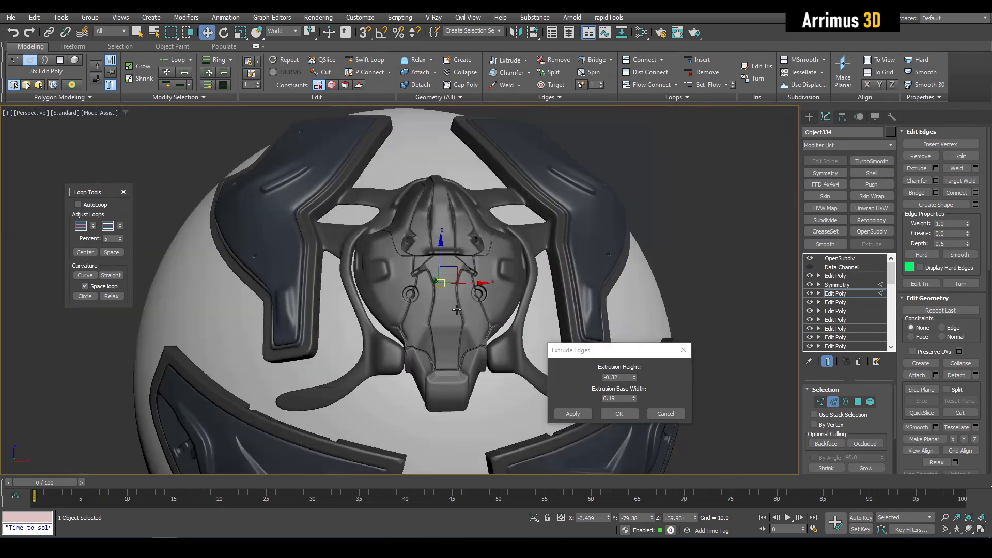
pyautogui.scroll(5, 429, 234)
pyautogui.scroll(5, 396, 234)
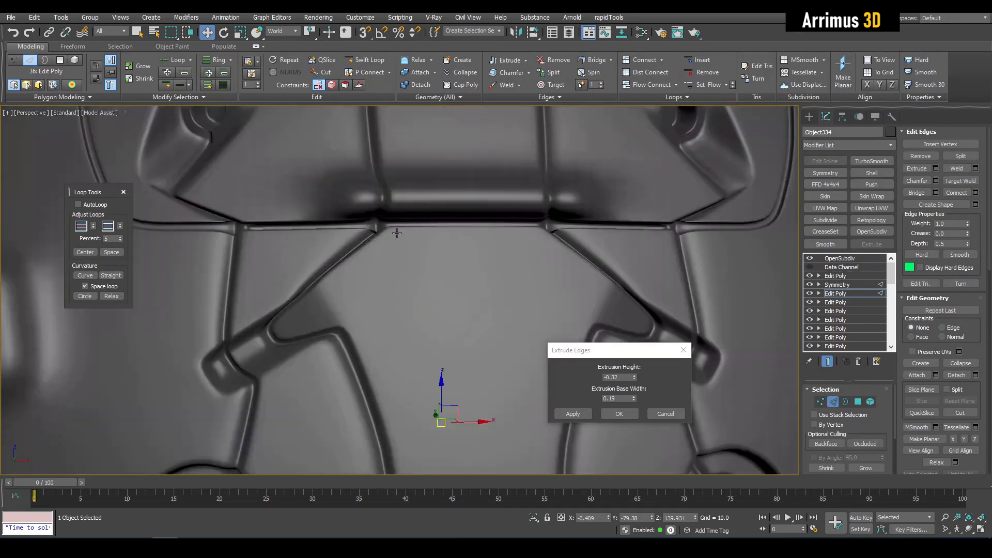
pyautogui.scroll(-4, 396, 234)
pyautogui.moveTo(406, 242); pyautogui.dragTo(433, 289, button='middle')
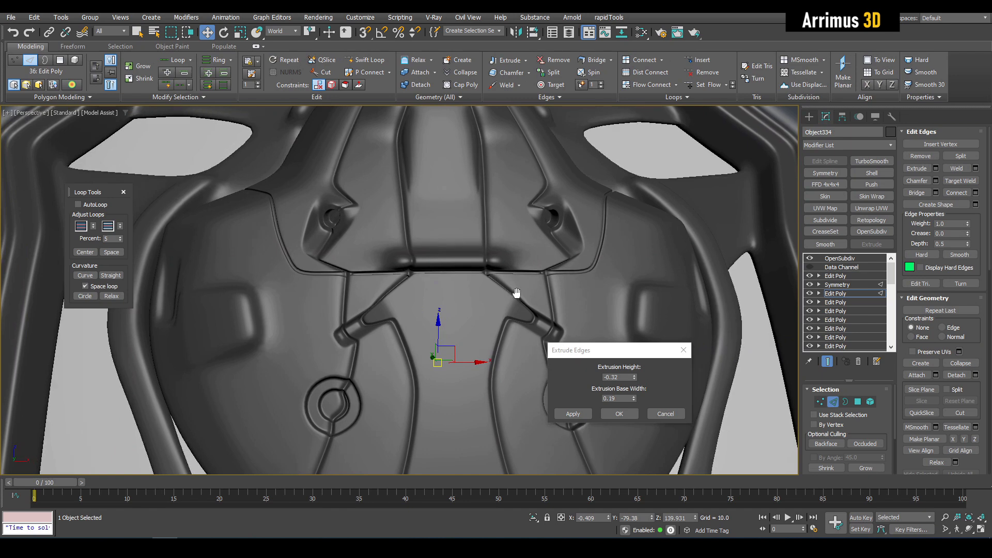
pyautogui.moveTo(516, 296); pyautogui.dragTo(519, 289, button='middle')
# Compare the smoothed plate with and without the previewed grooves, restoring the edge path selection each time.
pyautogui.click(745, 185)
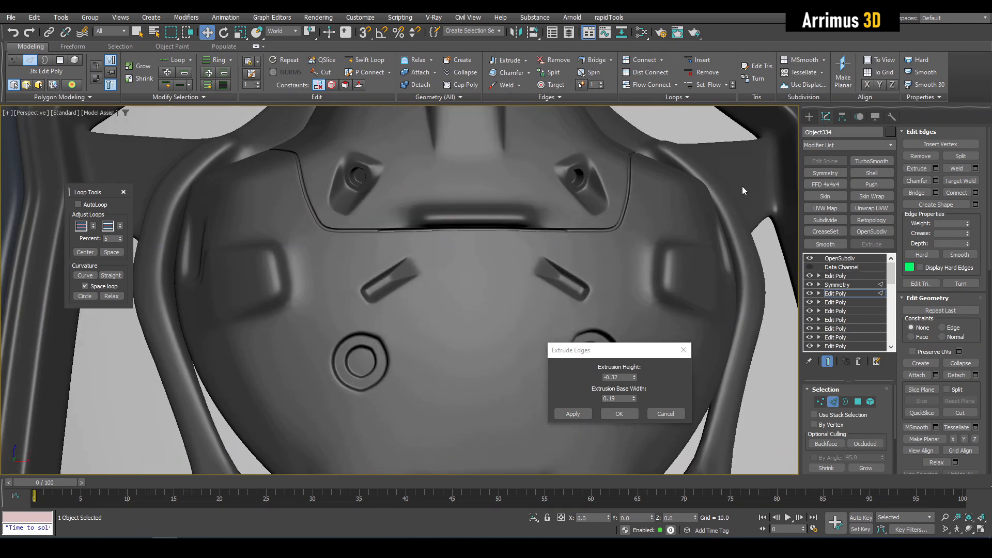
pyautogui.scroll(-3, 723, 190)
pyautogui.hotkey('ctrl', 'z')
pyautogui.moveTo(575, 252); pyautogui.dragTo(443, 286, button='middle')
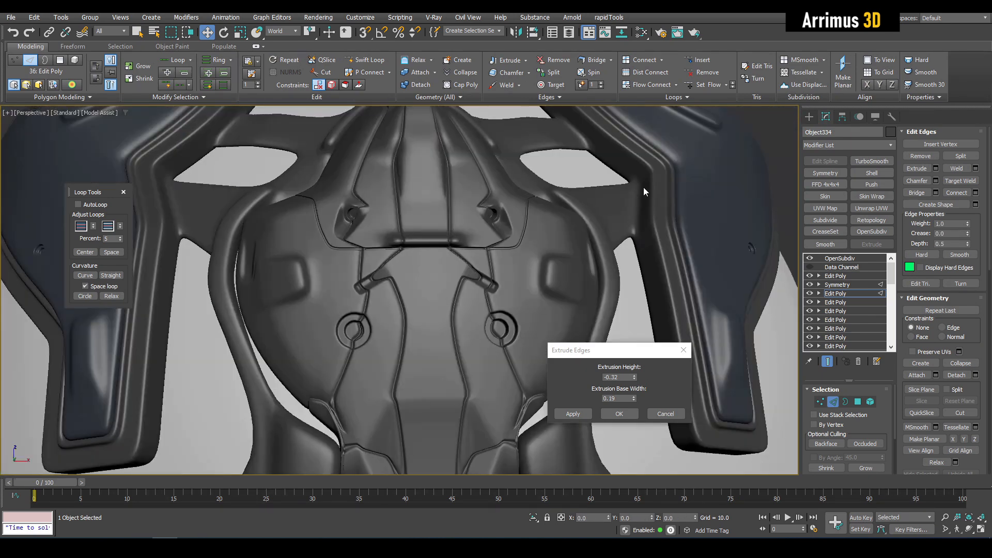
pyautogui.press('F4')
pyautogui.click(618, 191)
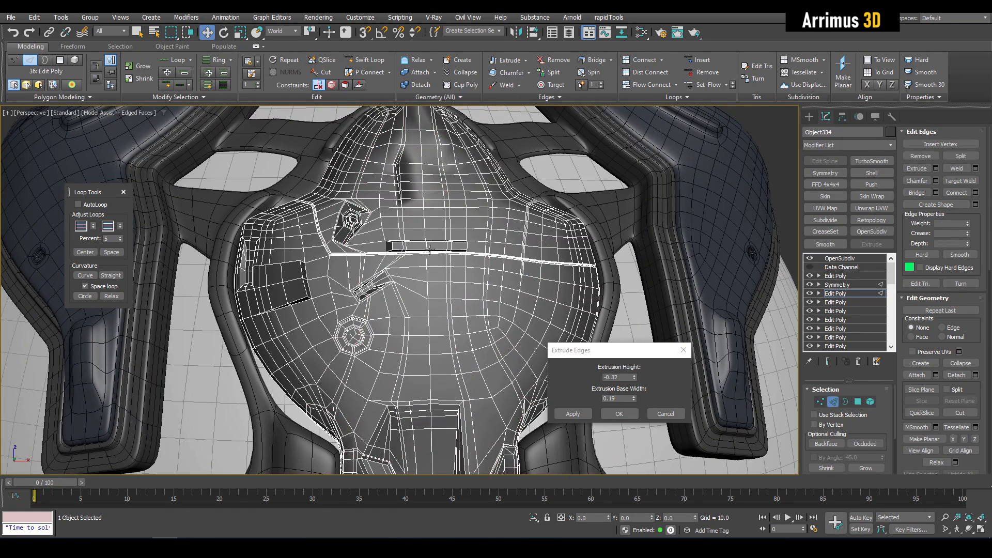
pyautogui.hotkey('ctrl', 'z')
pyautogui.moveTo(450, 261); pyautogui.dragTo(481, 258, button='middle')
pyautogui.press('F4')
pyautogui.scroll(3, 525, 250)
pyautogui.hotkey('ctrl', 'z')
pyautogui.hotkey('ctrl', 'y')
pyautogui.hotkey('ctrl', 'z')
pyautogui.hotkey('ctrl', 'y')
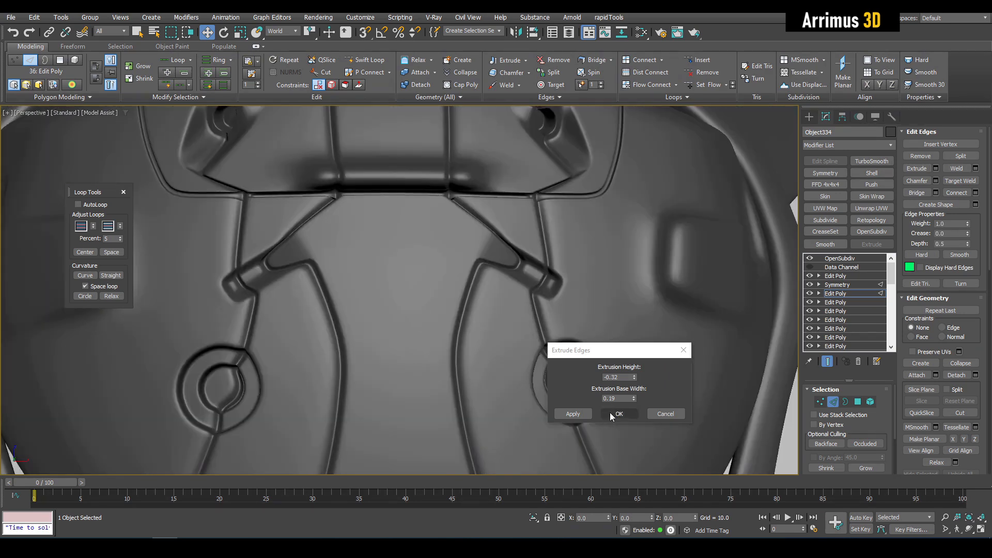
# Apply the edge extrusion with height -0.32 and base width 0.19 to cut the panel grooves, and view the whole model.
pyautogui.click(620, 413)
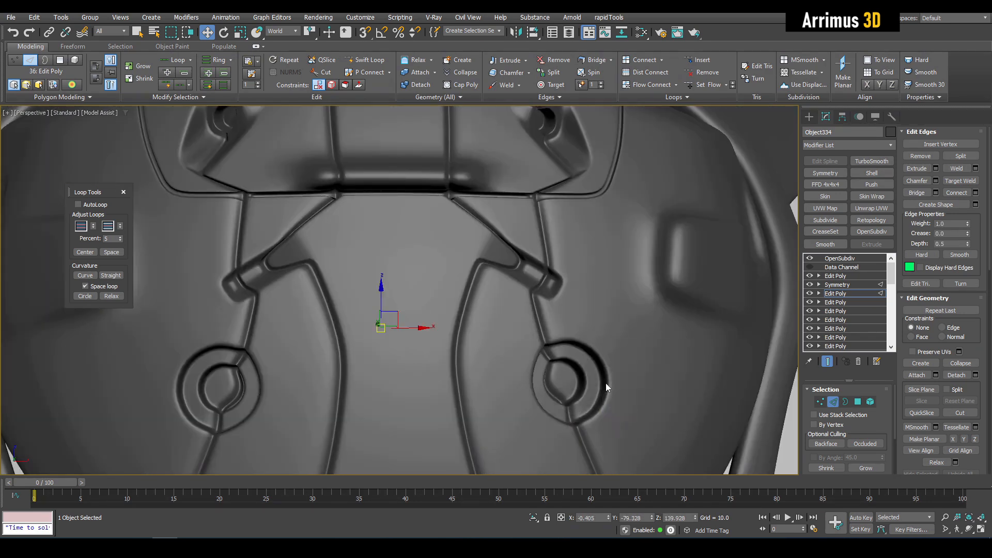
pyautogui.scroll(-5, 605, 389)
pyautogui.moveTo(603, 360); pyautogui.dragTo(518, 284, button='middle')
pyautogui.scroll(-6, 607, 318)
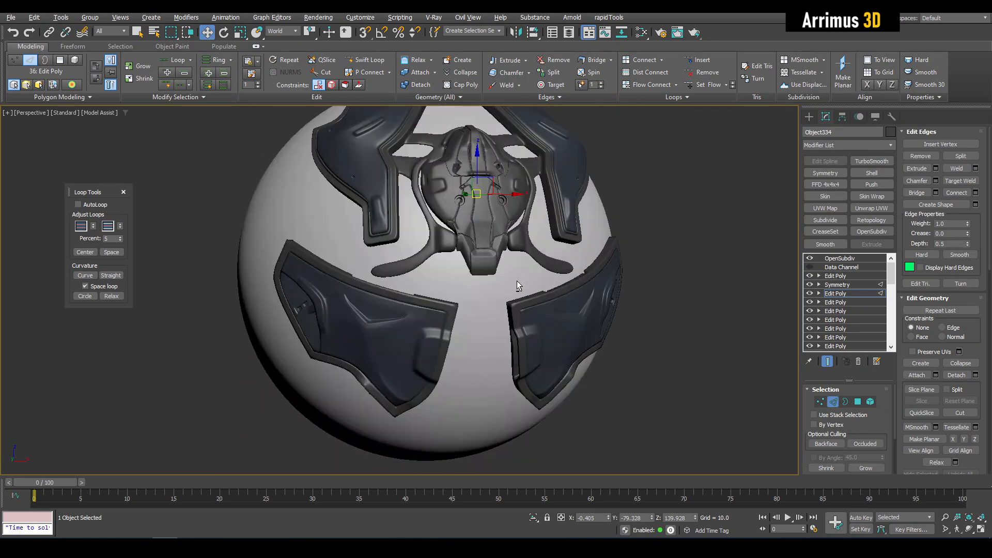